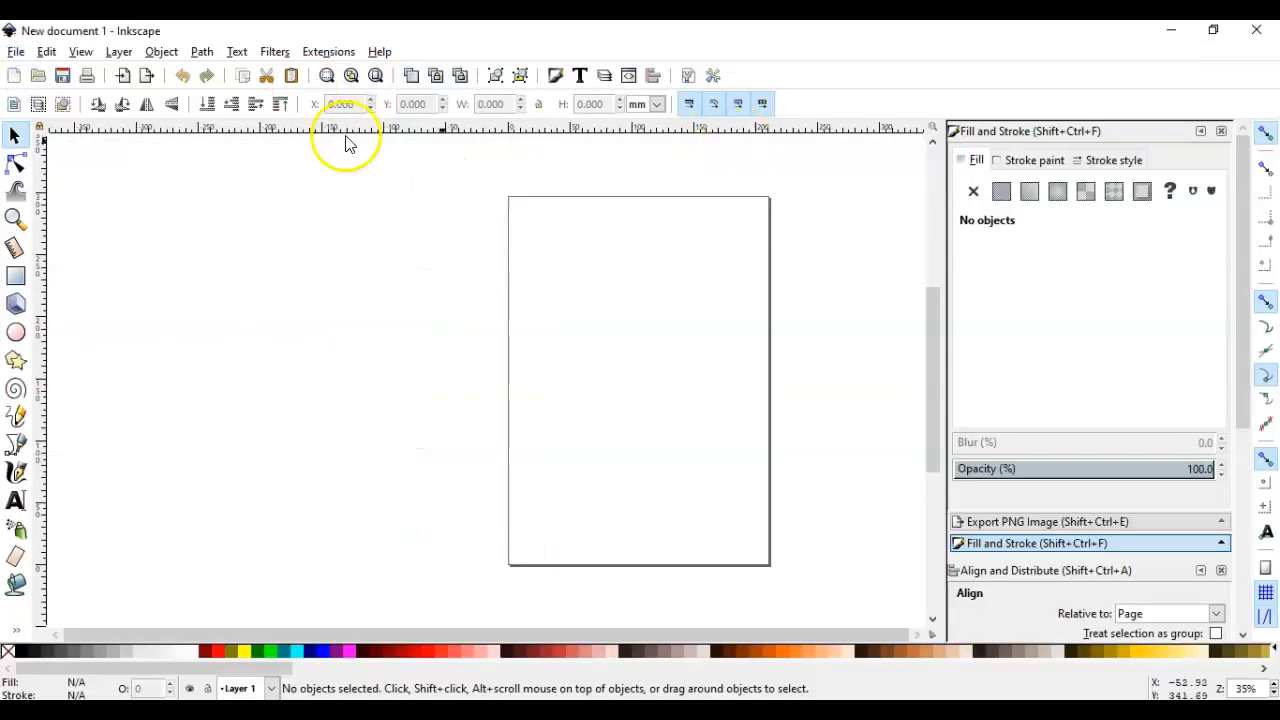
Set the document's page size to US Letter
{"action": "left_click", "coordinate": [16, 51]}
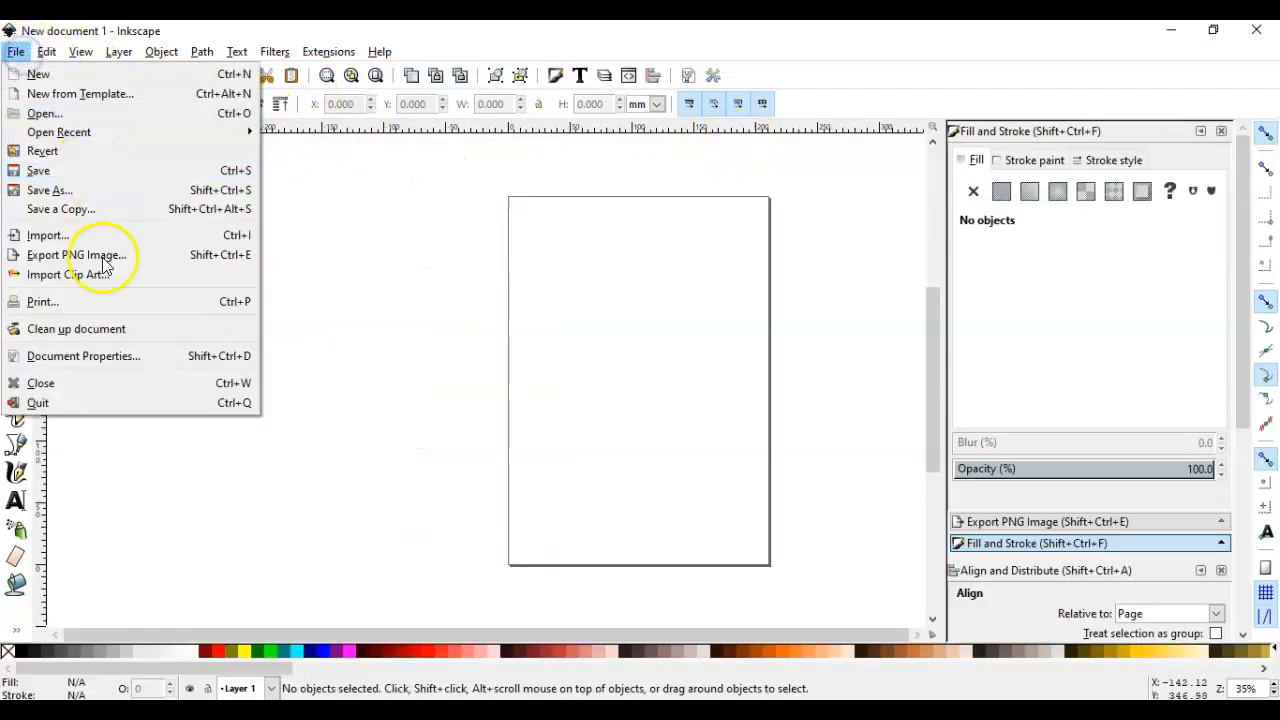
{"action": "left_click", "coordinate": [95, 356]}
{"action": "left_click_drag", "start_coordinate": [1150, 97], "coordinate": [203, 54]}
{"action": "left_click", "coordinate": [168, 219]}
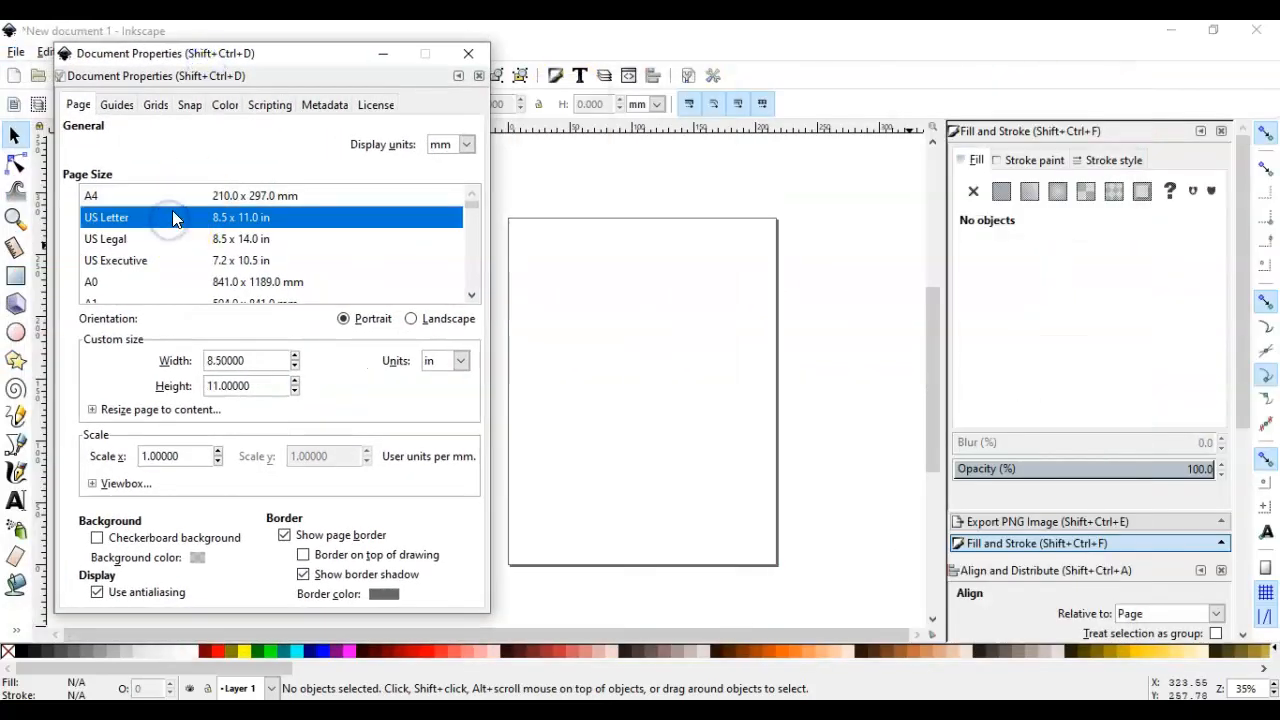
{"action": "left_click", "coordinate": [468, 55]}
Choose the Default interface layout and fit the whole page in the window
{"action": "left_click", "coordinate": [81, 51]}
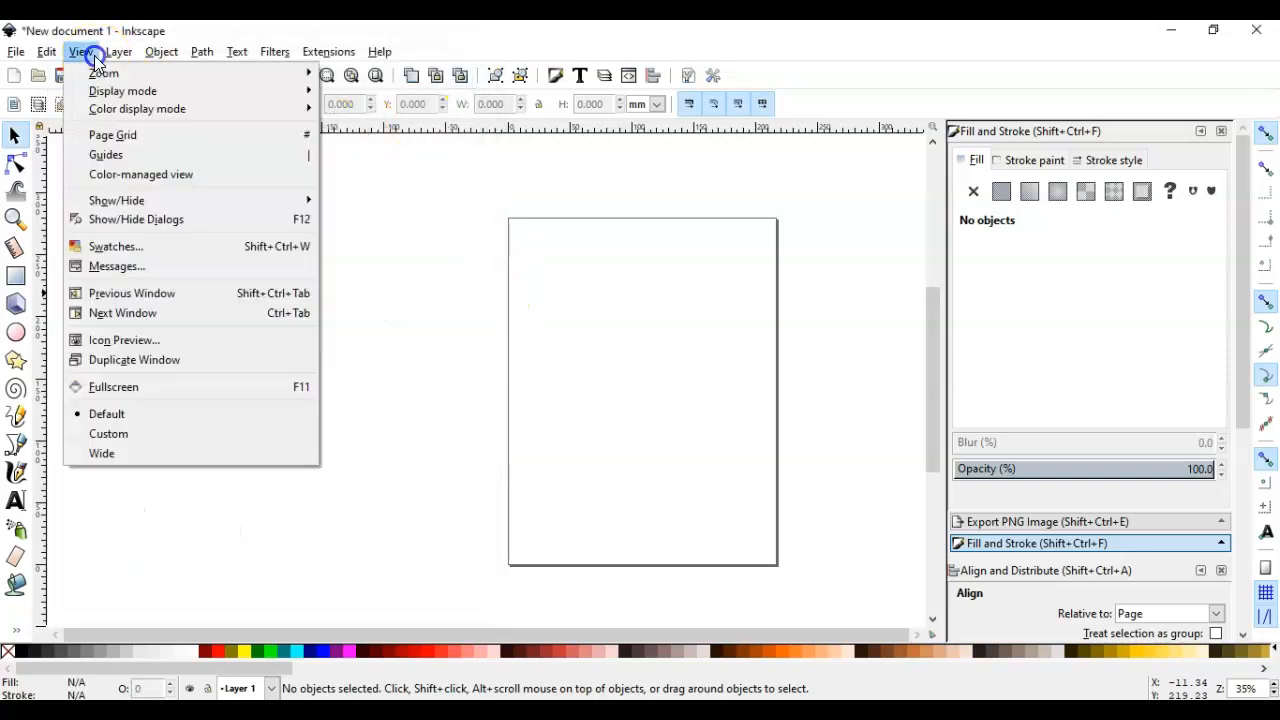
{"action": "left_click", "coordinate": [138, 420]}
{"action": "left_click", "coordinate": [378, 77]}
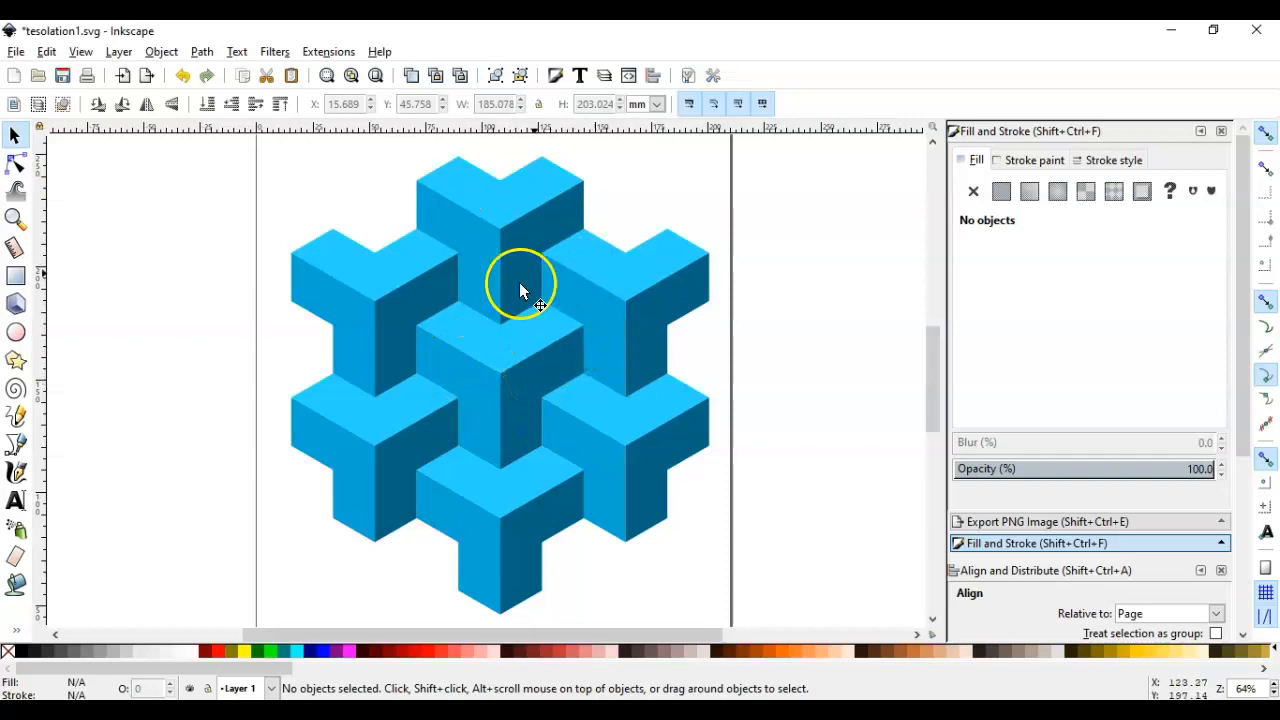
Return to the maximised new document, draw a four-corner polygon on the page's upper half, and raise its corners to 6
{"action": "key", "text": "alt+Tab"}
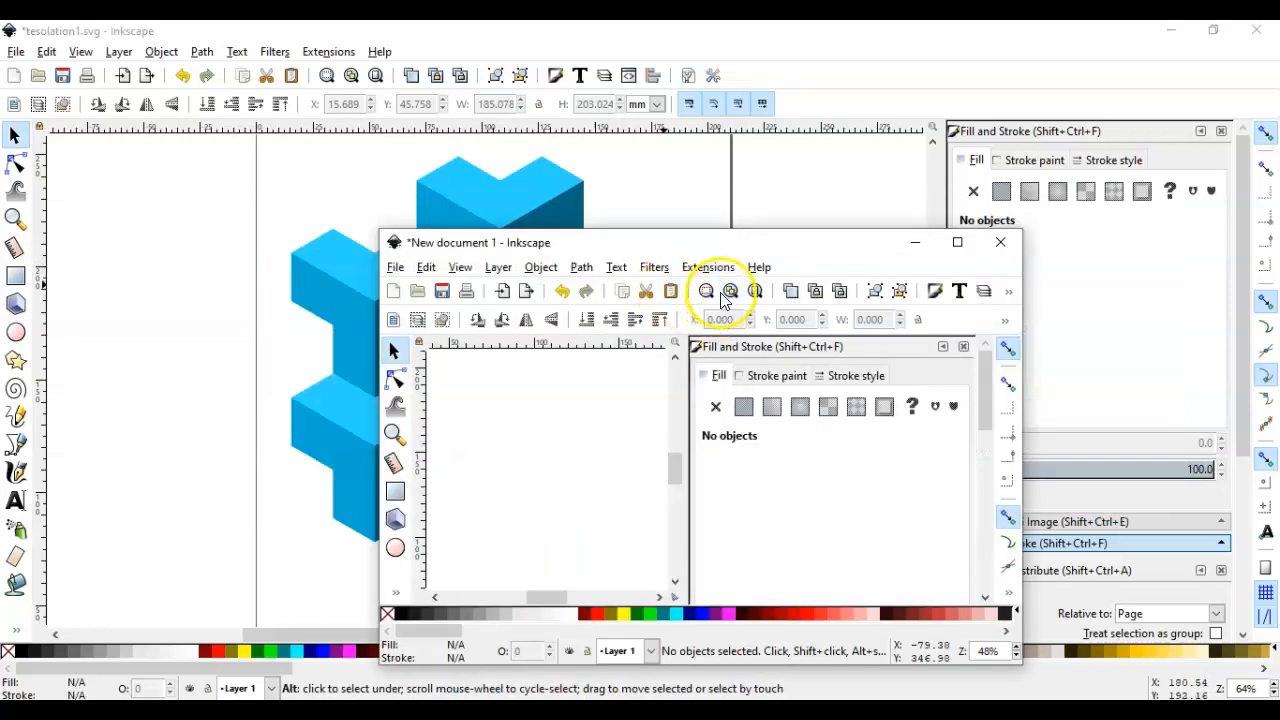
{"action": "double_click", "coordinate": [680, 163]}
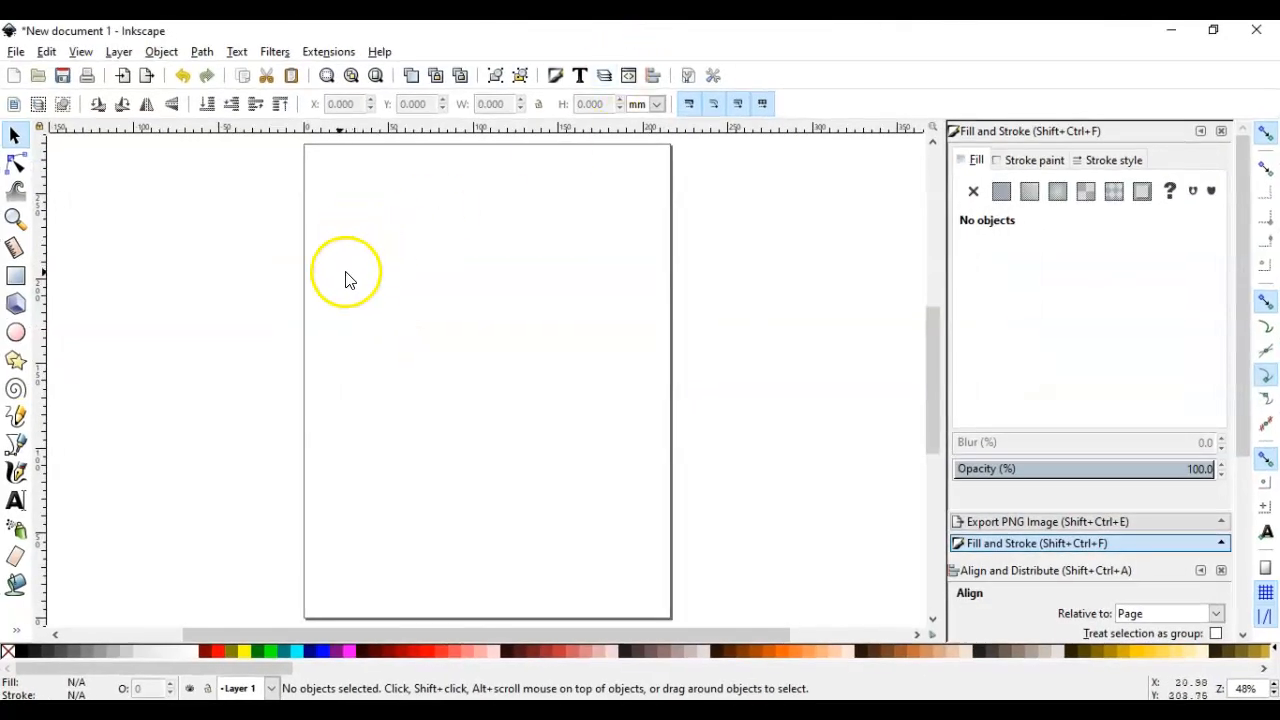
{"action": "left_click", "coordinate": [19, 361]}
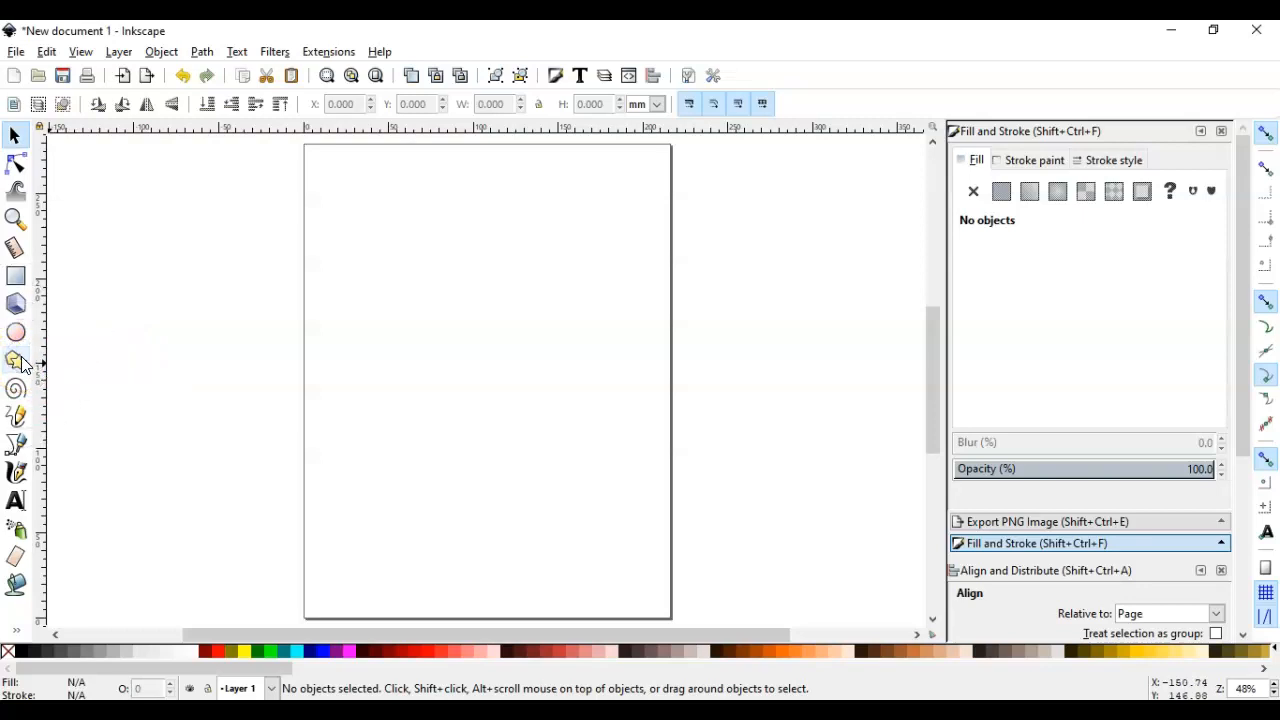
{"action": "left_click", "coordinate": [19, 361]}
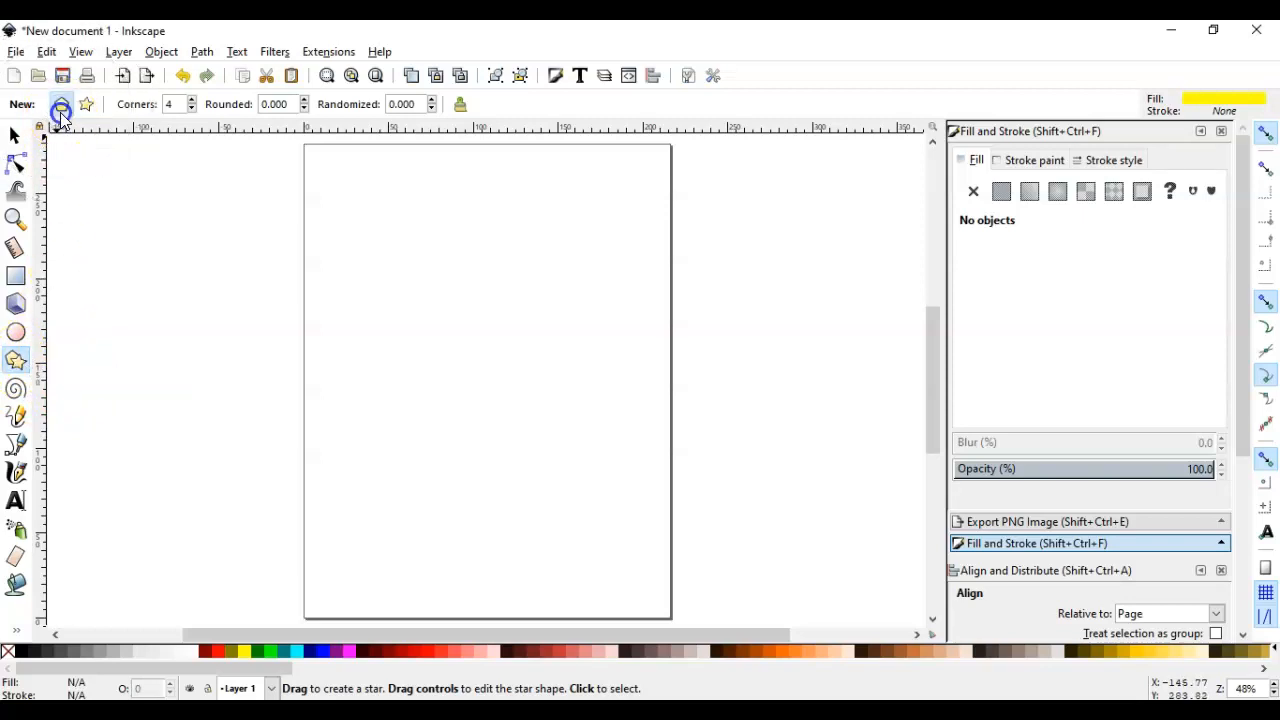
{"action": "mouse_move", "coordinate": [439, 289]}
{"action": "left_mouse_down"}
{"action": "mouse_move", "coordinate": [500, 354]}
{"action": "mouse_move", "coordinate": [450, 365]}
{"action": "left_mouse_up"}
{"action": "left_click", "coordinate": [189, 104]}
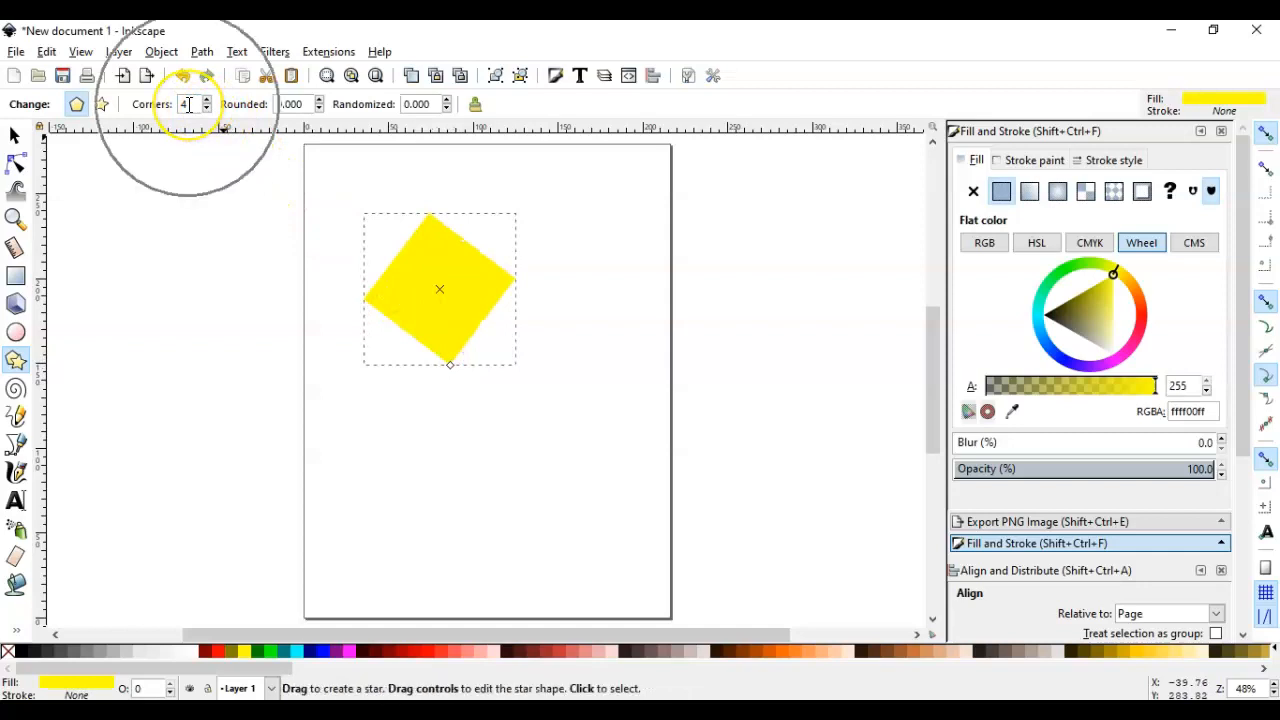
{"action": "left_click", "coordinate": [205, 101]}
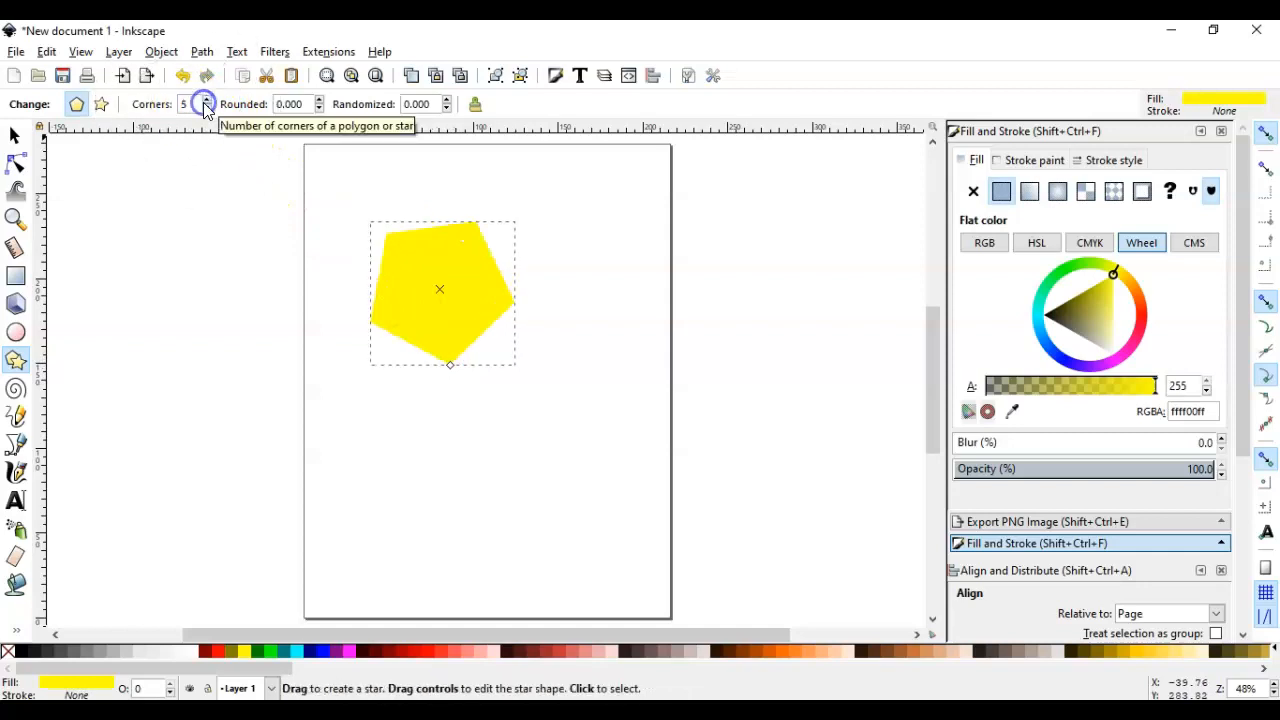
{"action": "left_click", "coordinate": [205, 101]}
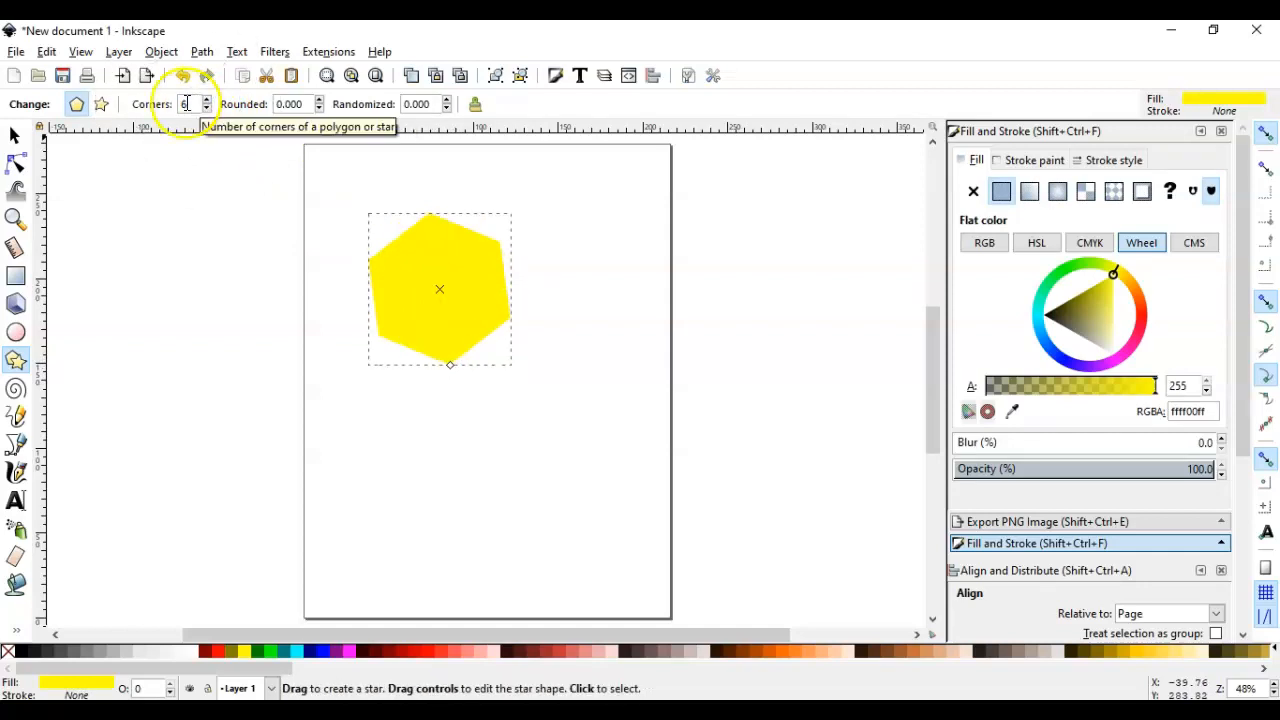
Select the tilted yellow hexagon and delete it
{"action": "left_click", "coordinate": [17, 133]}
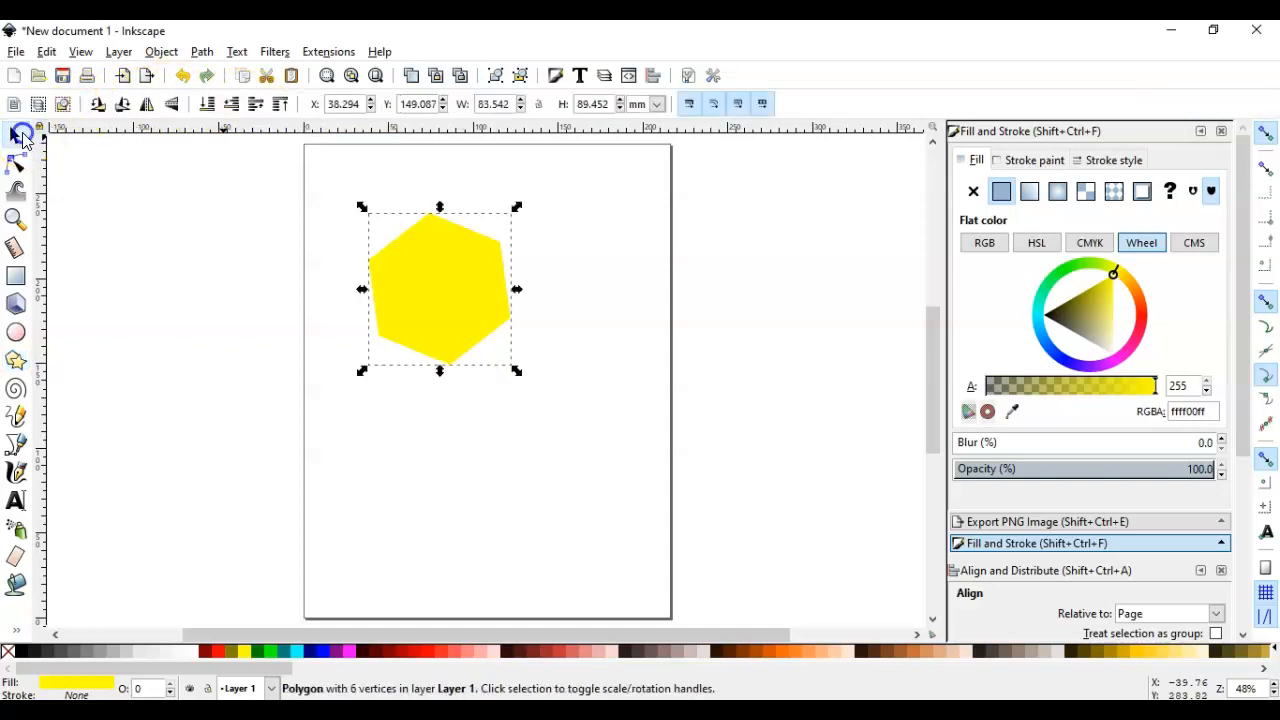
{"action": "left_click_drag", "start_coordinate": [449, 263], "coordinate": [386, 271]}
{"action": "key", "text": "Delete"}
Draw a flat-topped hexagon with a radius of about 74 mm at a snapped 60° angle and fill it dark red (800000)
{"action": "left_click", "coordinate": [27, 360]}
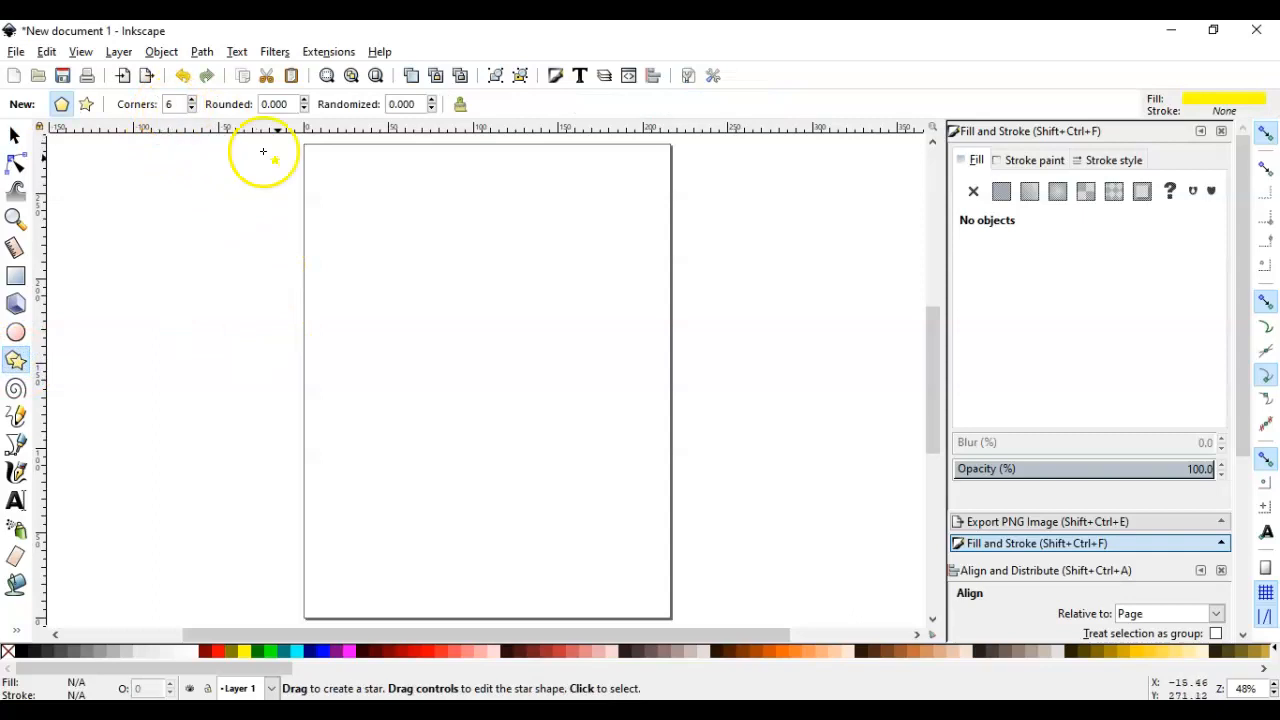
{"action": "left_click_drag", "start_coordinate": [442, 277], "coordinate": [514, 381]}
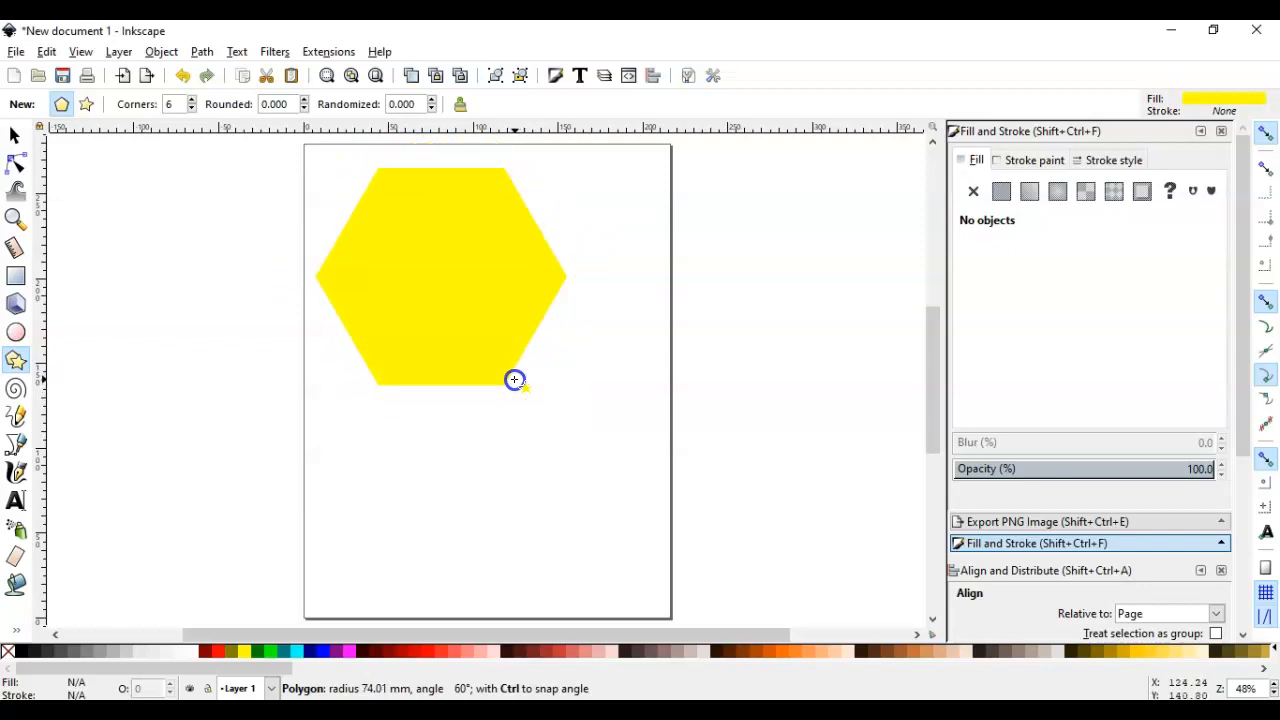
{"action": "left_click_drag", "start_coordinate": [514, 379], "coordinate": [514, 378]}
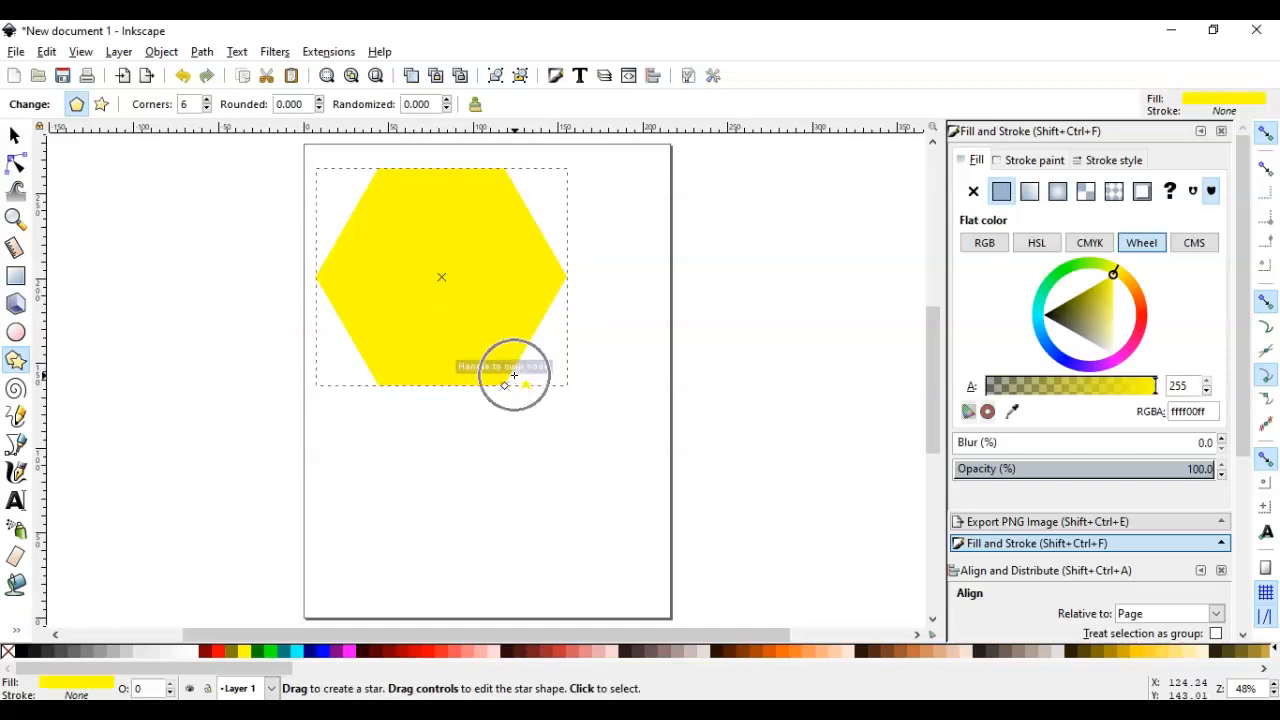
{"action": "left_click", "coordinate": [206, 651]}
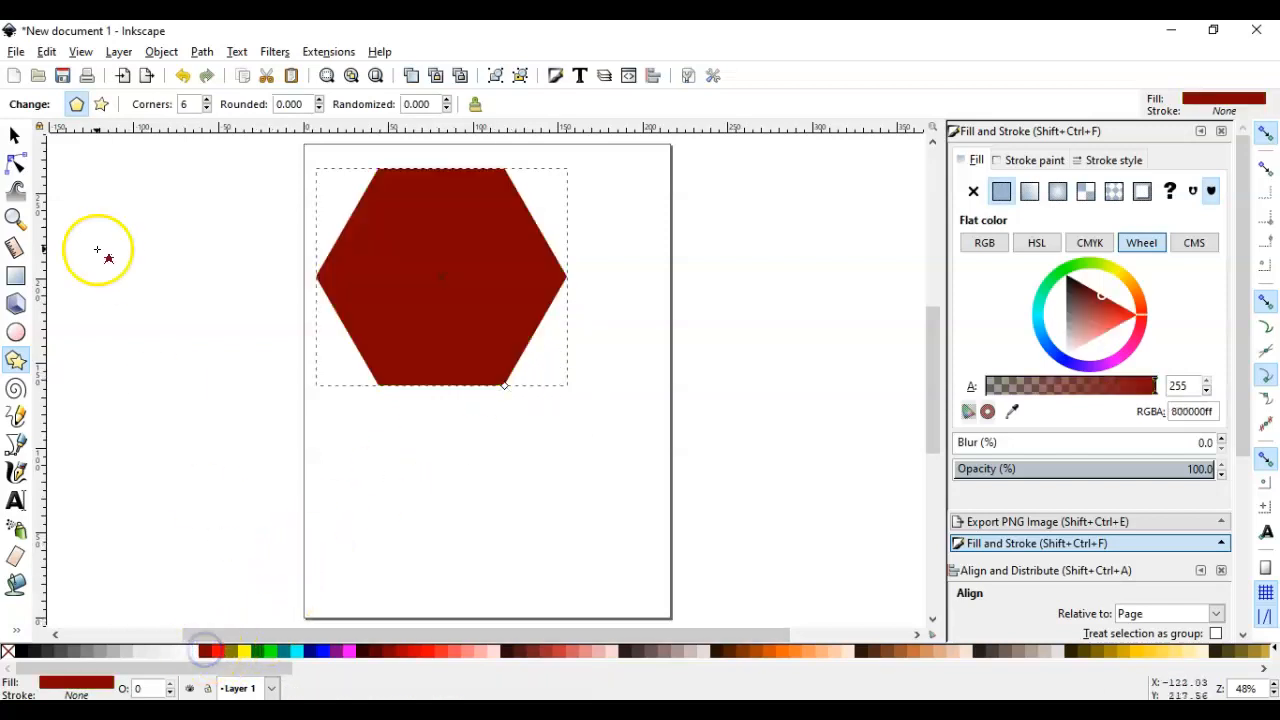
Move the dark red hexagon nearer the page's centre, to about X 24 mm and Y 113 mm
{"action": "left_click", "coordinate": [15, 133]}
{"action": "left_click_drag", "start_coordinate": [380, 237], "coordinate": [488, 293]}
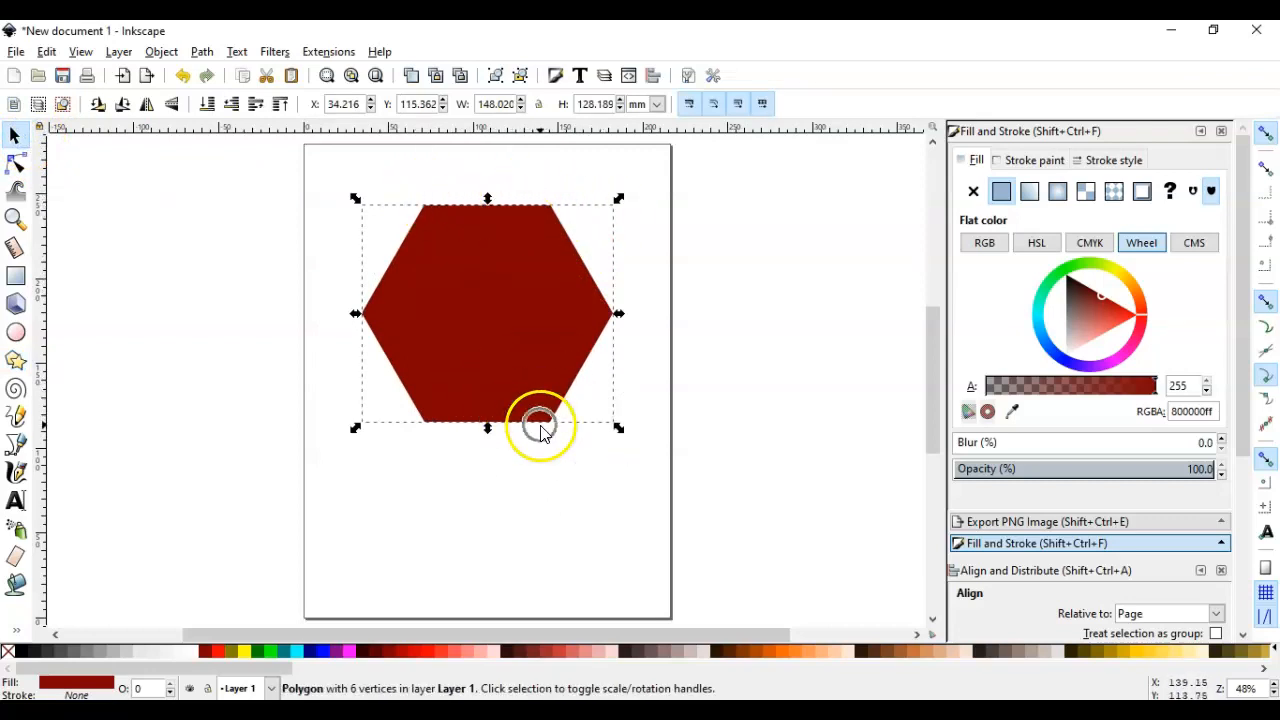
{"action": "left_click", "coordinate": [516, 205]}
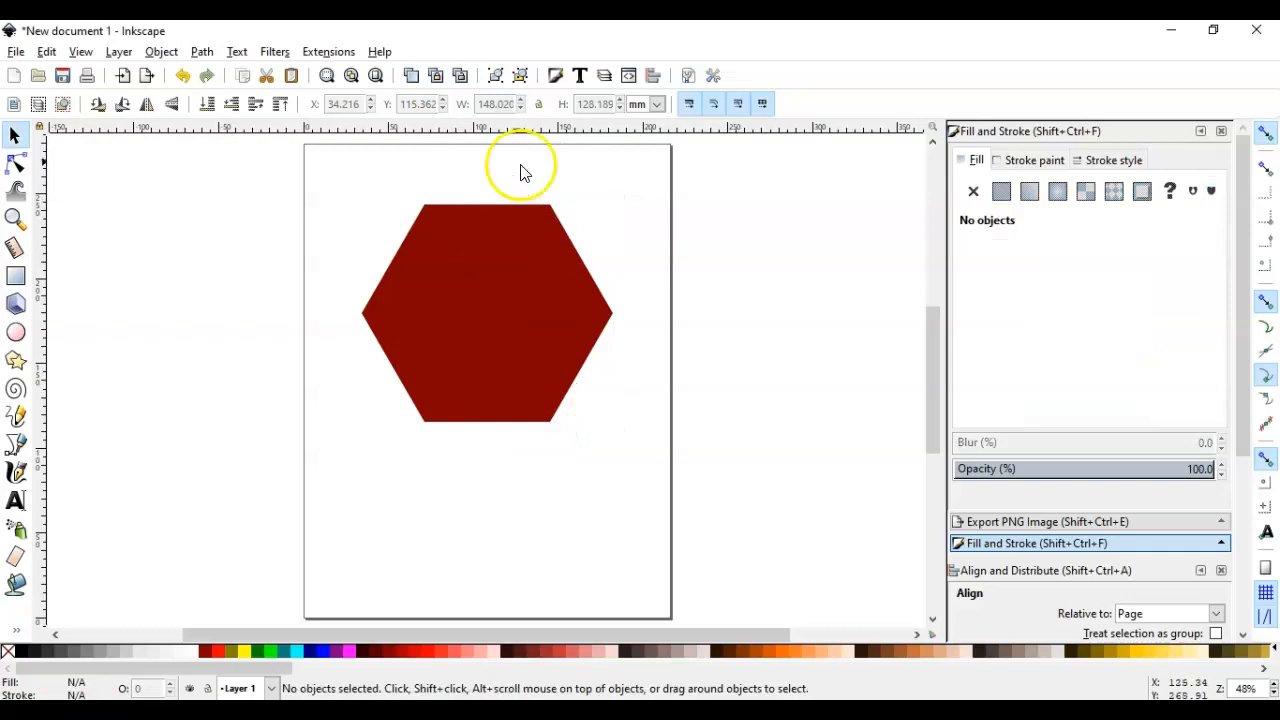
{"action": "mouse_move", "coordinate": [513, 248]}
{"action": "left_mouse_down"}
{"action": "mouse_move", "coordinate": [506, 198]}
{"action": "mouse_move", "coordinate": [520, 207]}
{"action": "mouse_move", "coordinate": [501, 212]}
{"action": "mouse_move", "coordinate": [496, 254]}
{"action": "left_mouse_up"}
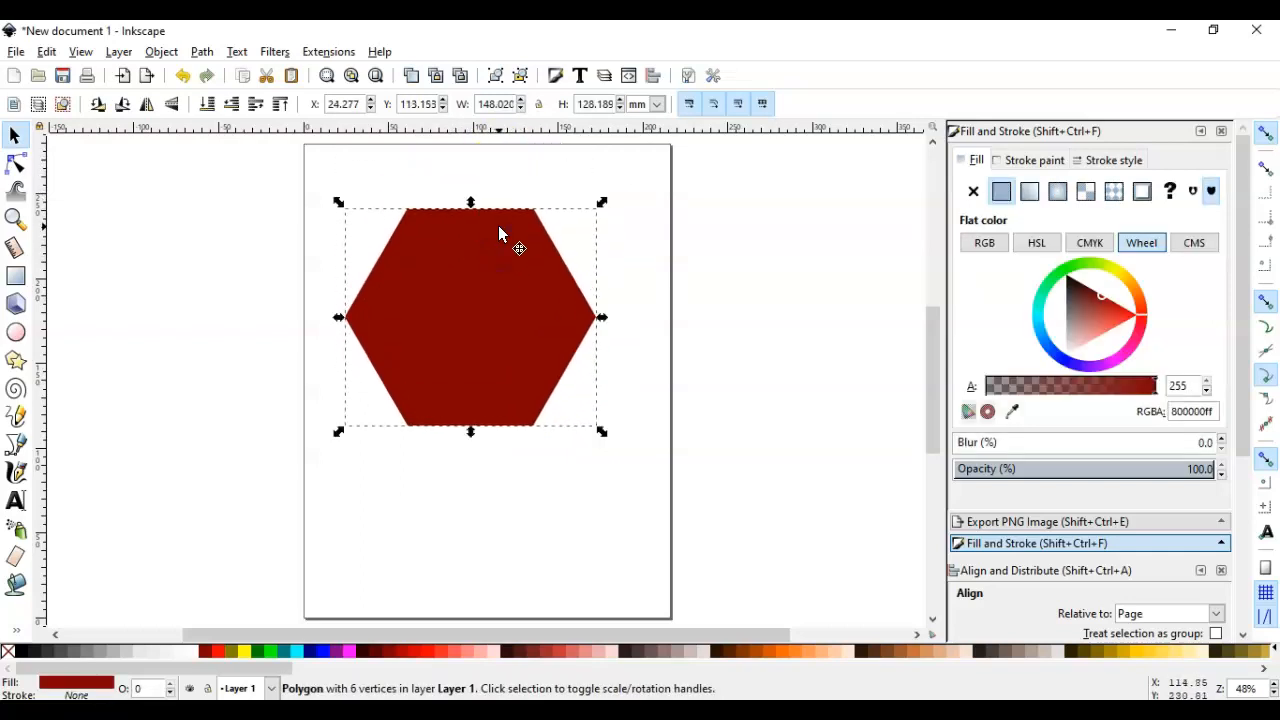
{"action": "left_click", "coordinate": [499, 238]}
{"action": "left_click", "coordinate": [693, 274]}
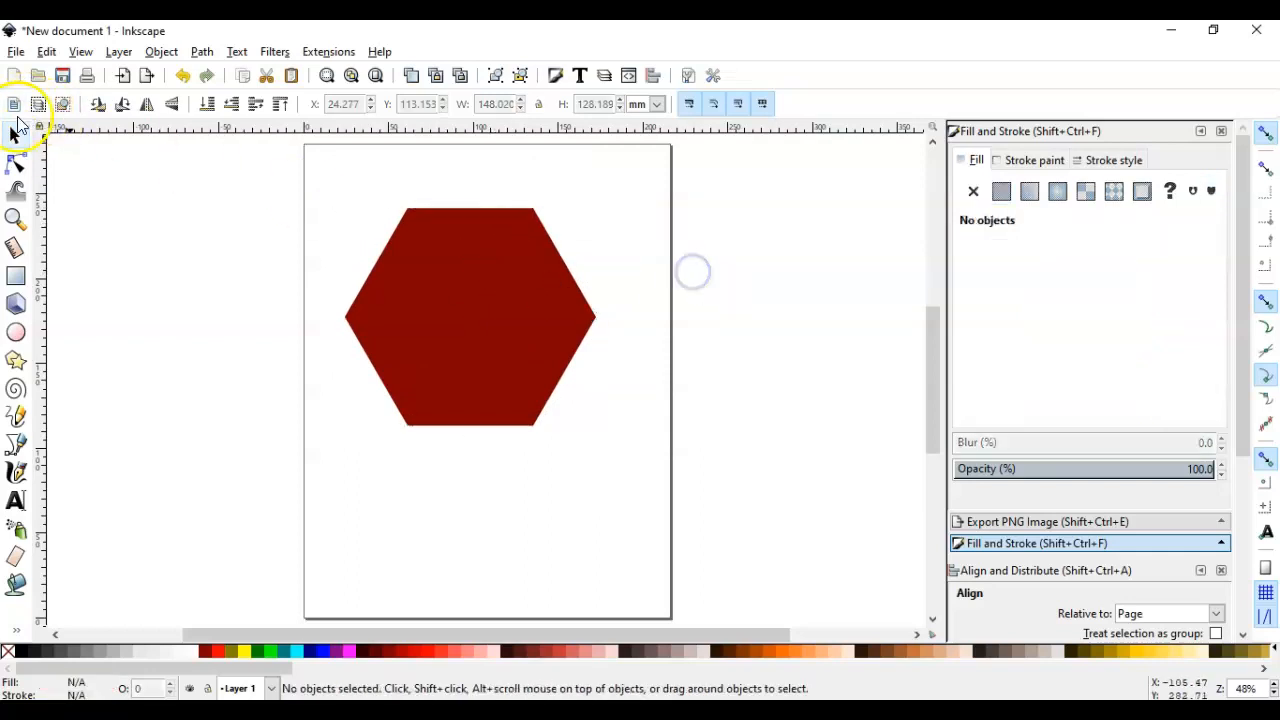
Rotate the dark red hexagon with angle snapping so that one corner points straight up
{"action": "left_click", "coordinate": [468, 216]}
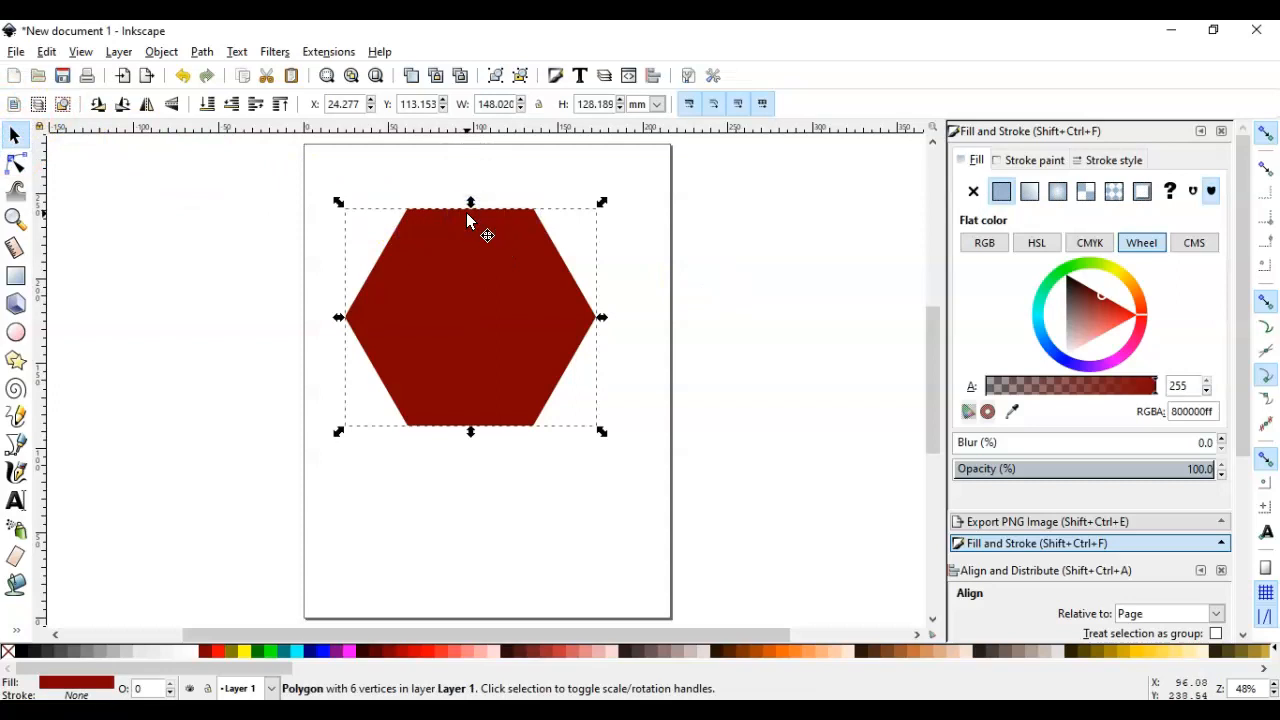
{"action": "left_click", "coordinate": [508, 291]}
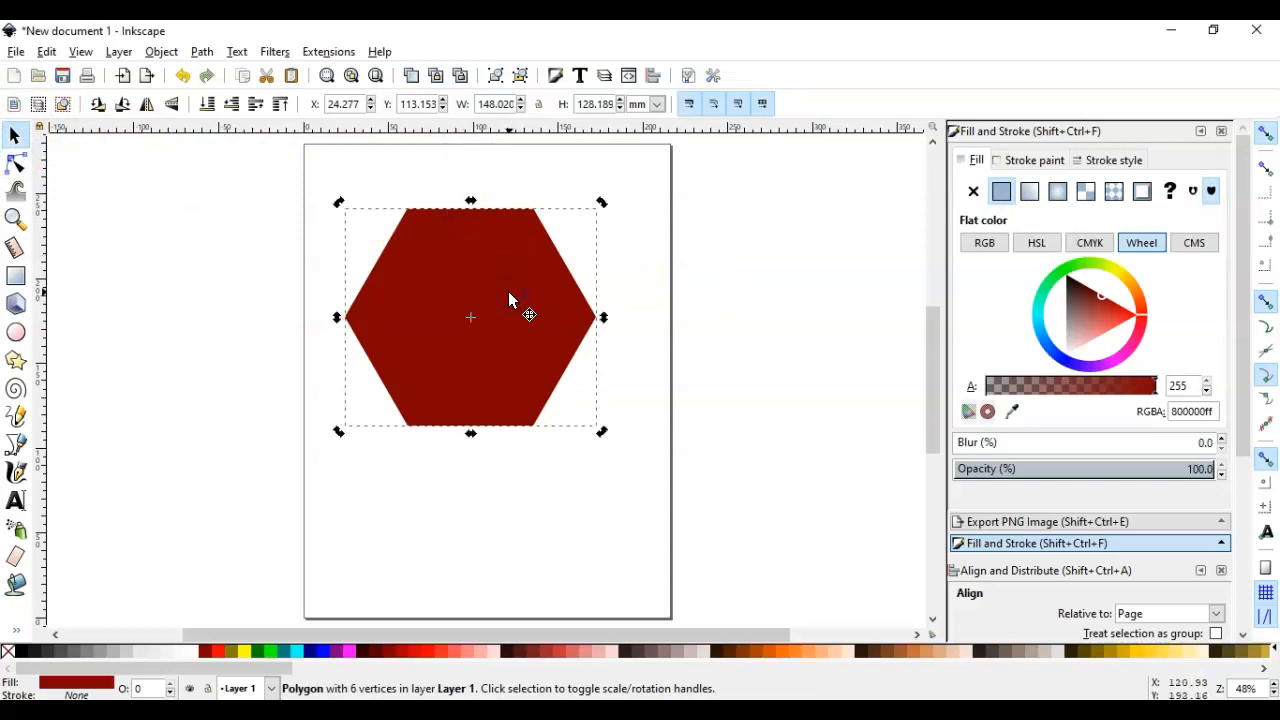
{"action": "left_click", "coordinate": [598, 203]}
{"action": "left_click", "coordinate": [600, 205]}
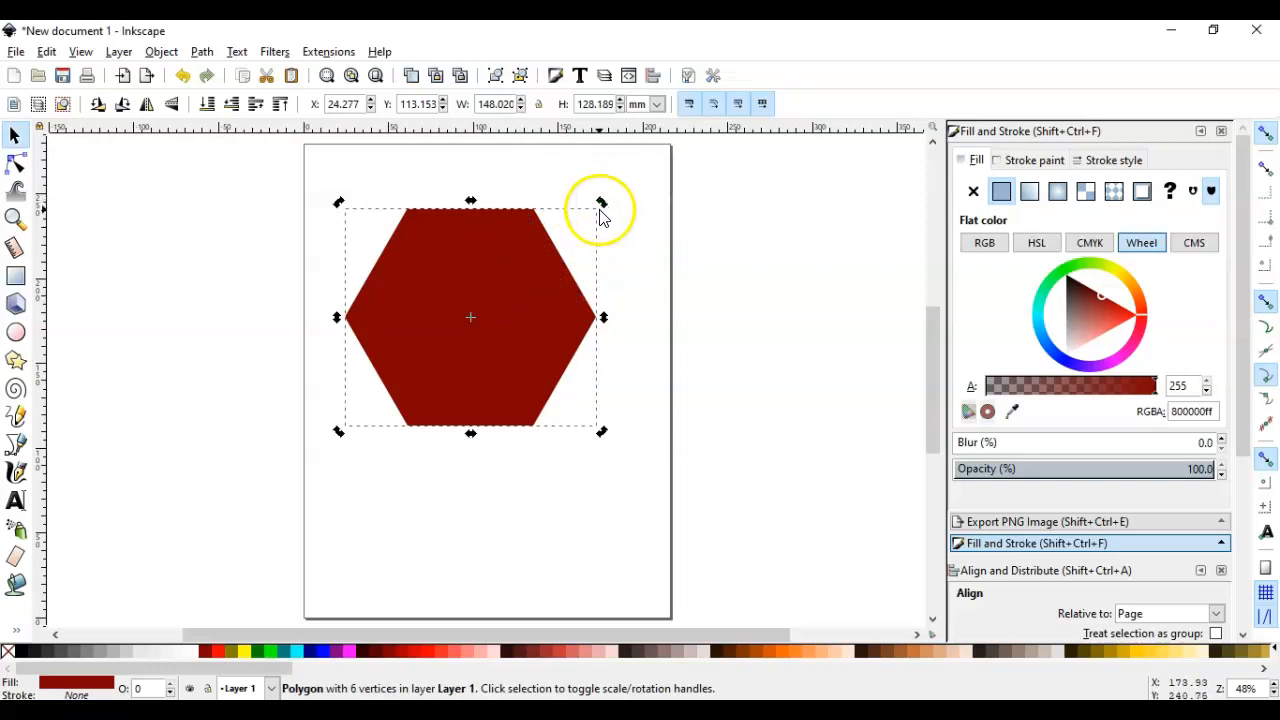
{"action": "left_click_drag", "start_coordinate": [601, 208], "coordinate": [515, 168]}
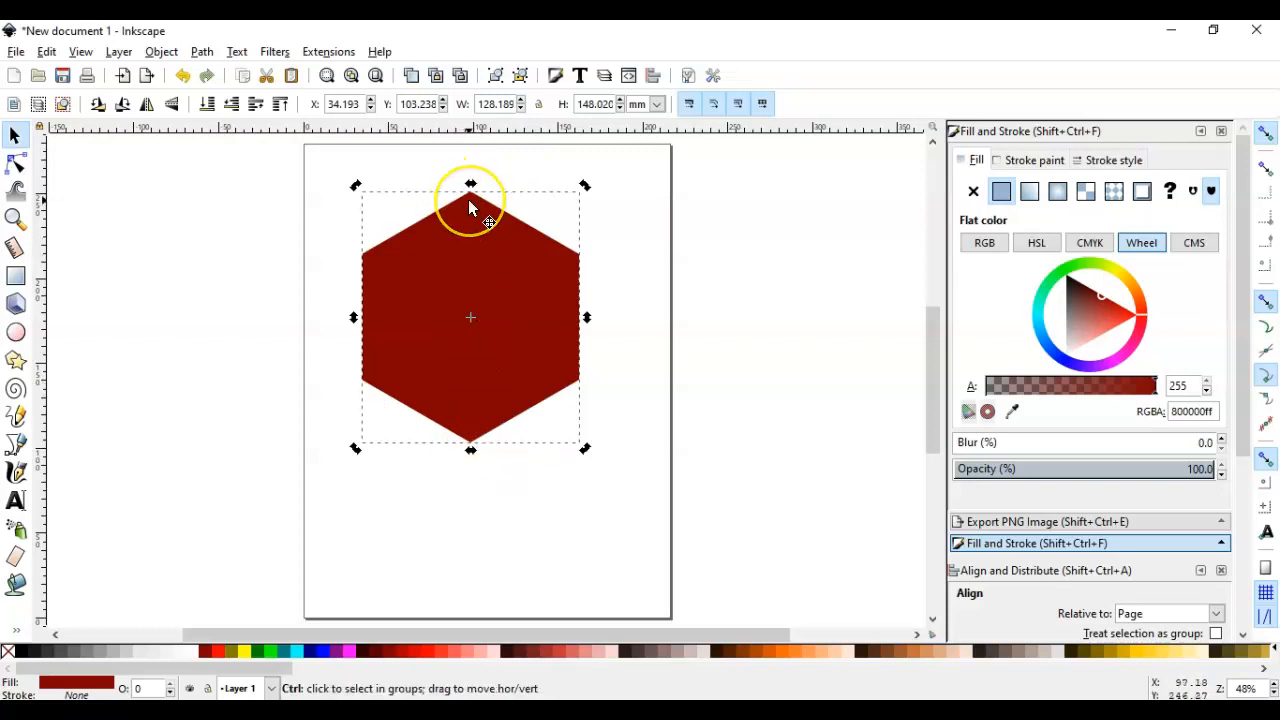
{"action": "left_click", "coordinate": [680, 380]}
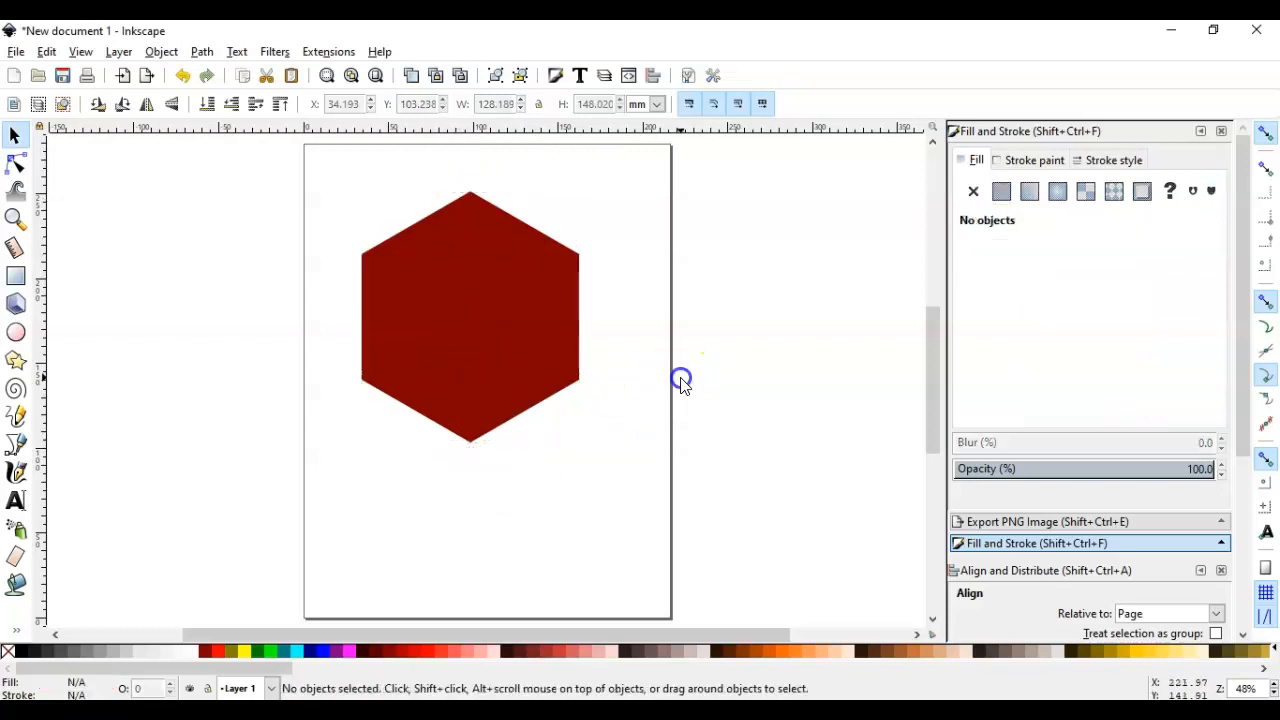
Move the upright hexagon lower on the page, to about X 41 mm and Y 80 mm
{"action": "left_click_drag", "start_coordinate": [505, 328], "coordinate": [543, 372]}
{"action": "left_click", "coordinate": [745, 350]}
{"action": "left_click", "coordinate": [691, 366]}
Duplicate the dark red hexagon, fill the copy light red (ff5555), and snap it flush against the original's right edge
{"action": "left_click", "coordinate": [563, 345]}
{"action": "right_click", "coordinate": [560, 345]}
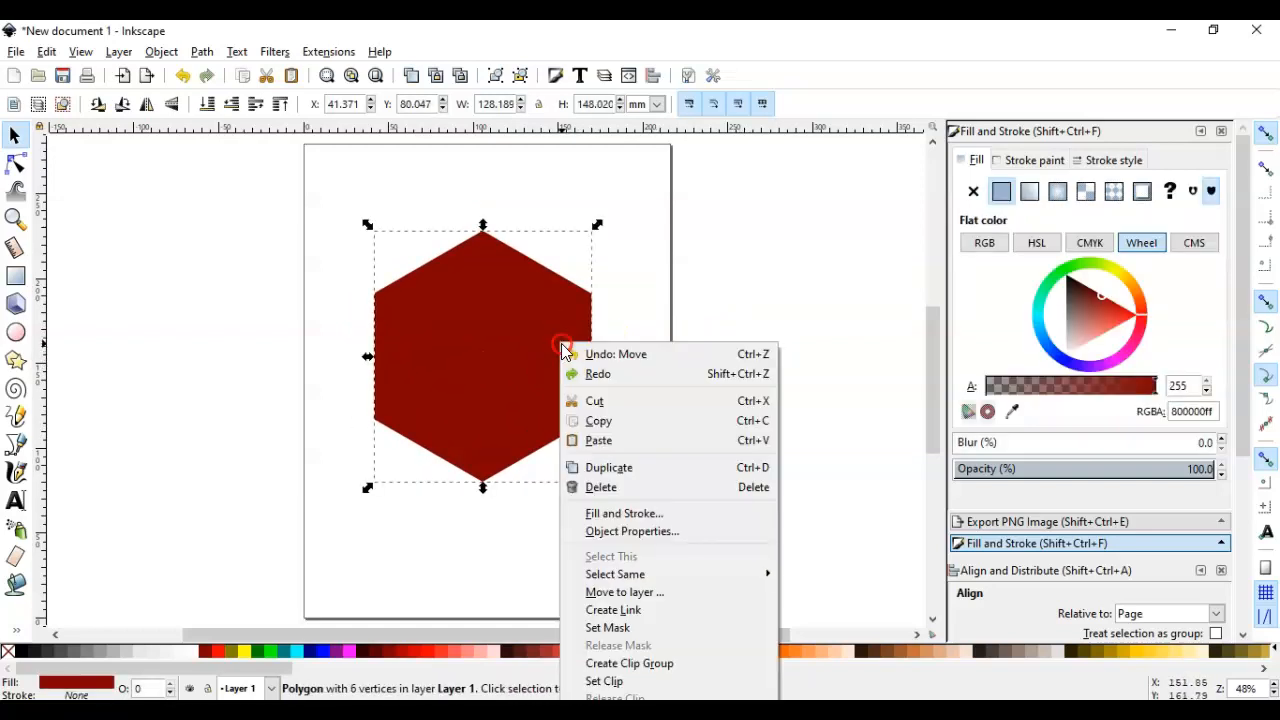
{"action": "left_click", "coordinate": [603, 468]}
{"action": "left_click_drag", "start_coordinate": [553, 391], "coordinate": [727, 409]}
{"action": "left_click", "coordinate": [461, 651]}
{"action": "left_click_drag", "start_coordinate": [627, 412], "coordinate": [648, 396]}
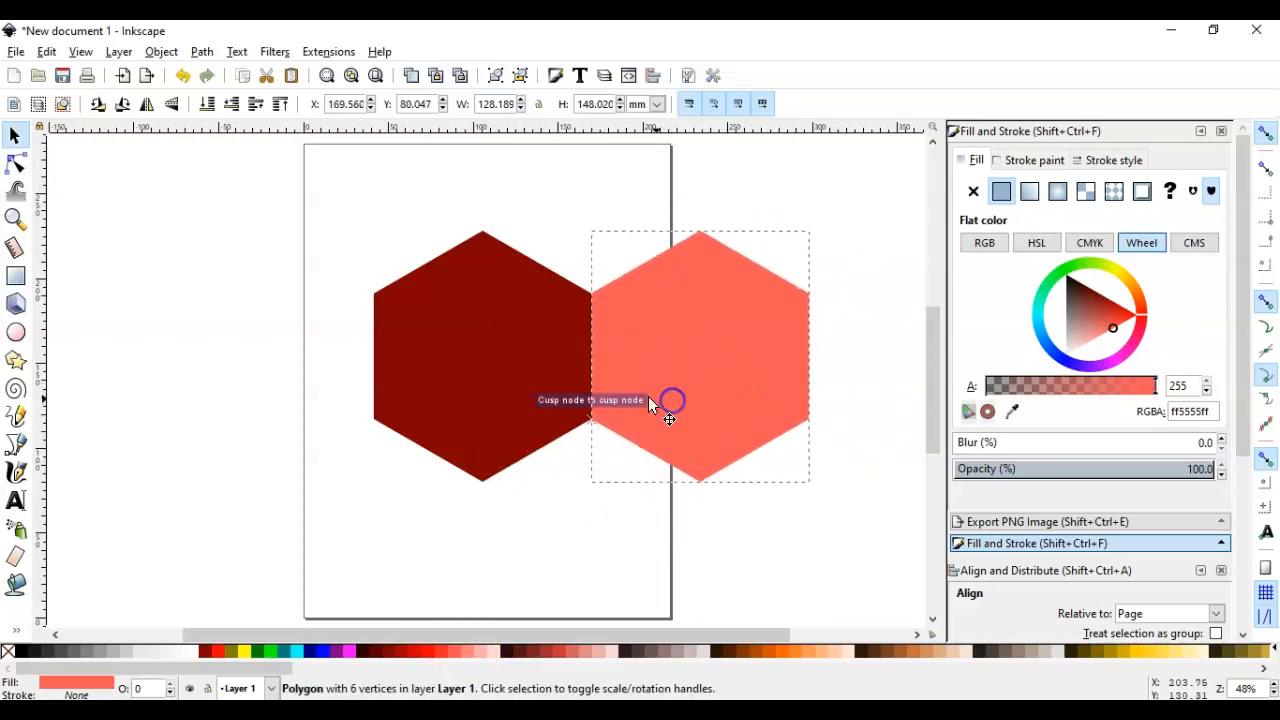
{"action": "left_click", "coordinate": [591, 294]}
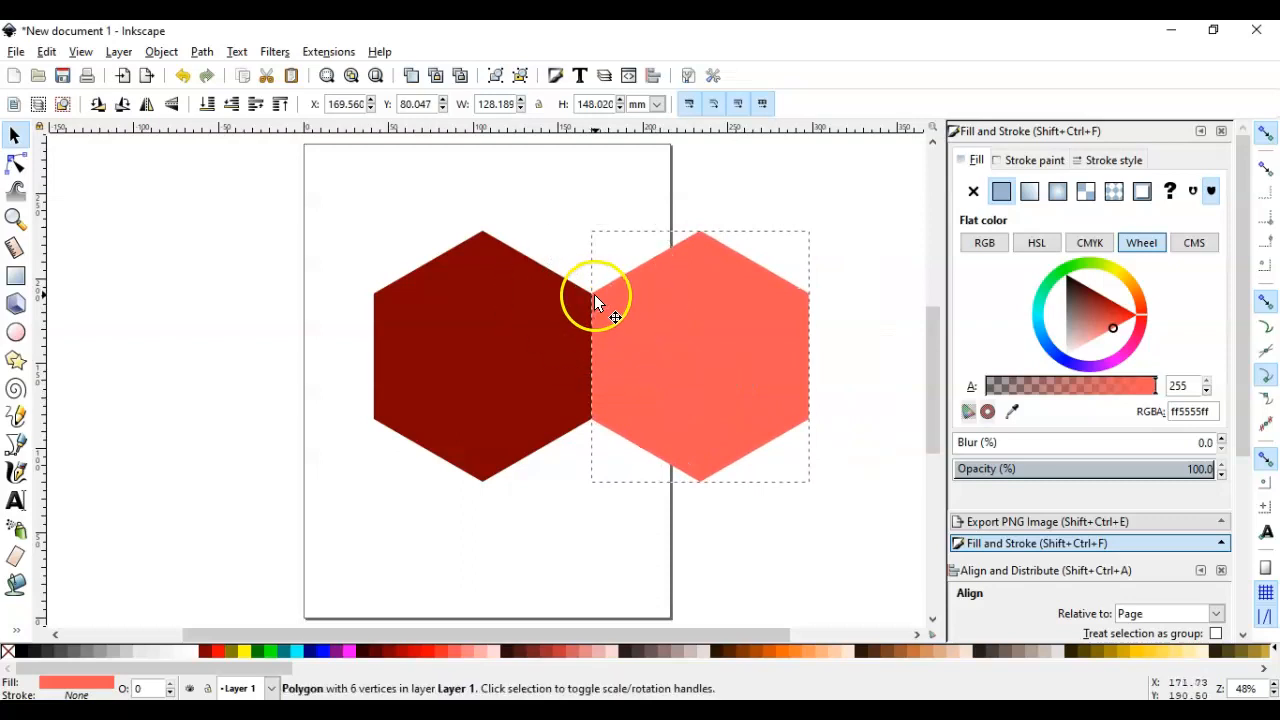
{"action": "left_click_drag", "start_coordinate": [630, 329], "coordinate": [631, 329]}
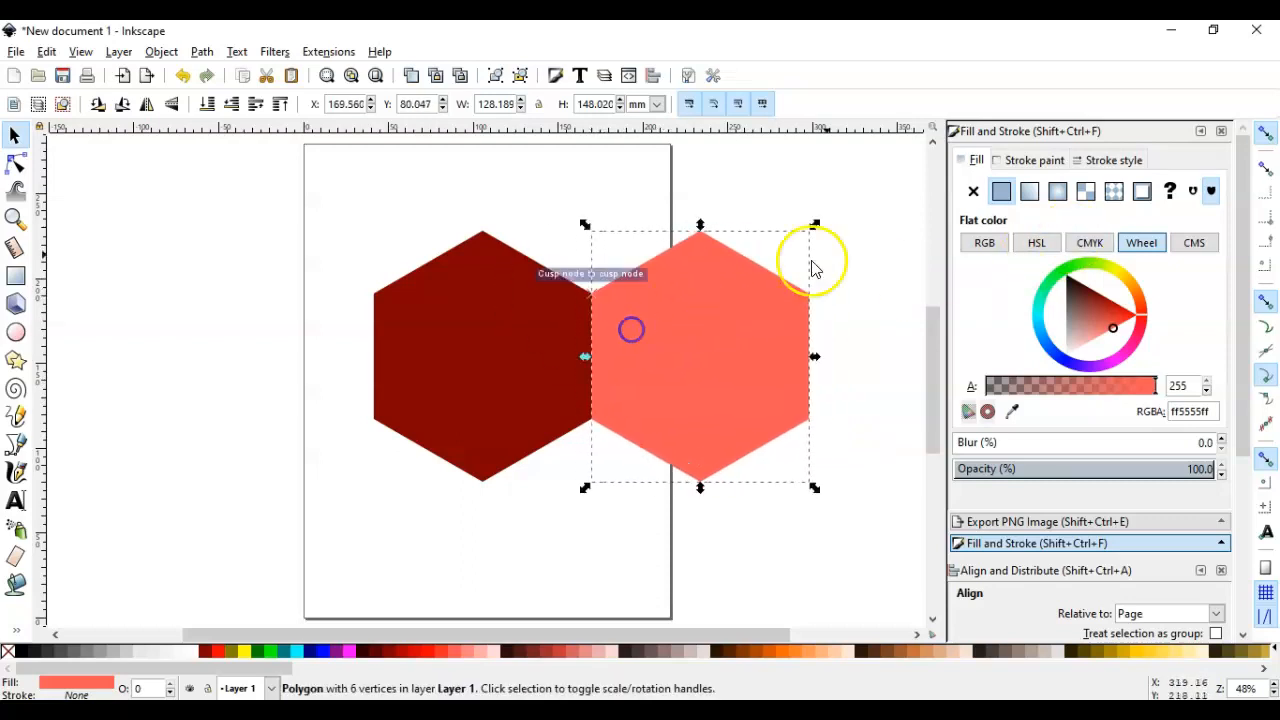
Move the light red hexagon down and left, snapping its top corner to the dark red hexagon's upper-right corner
{"action": "left_click", "coordinate": [1265, 137]}
{"action": "left_click", "coordinate": [1266, 136]}
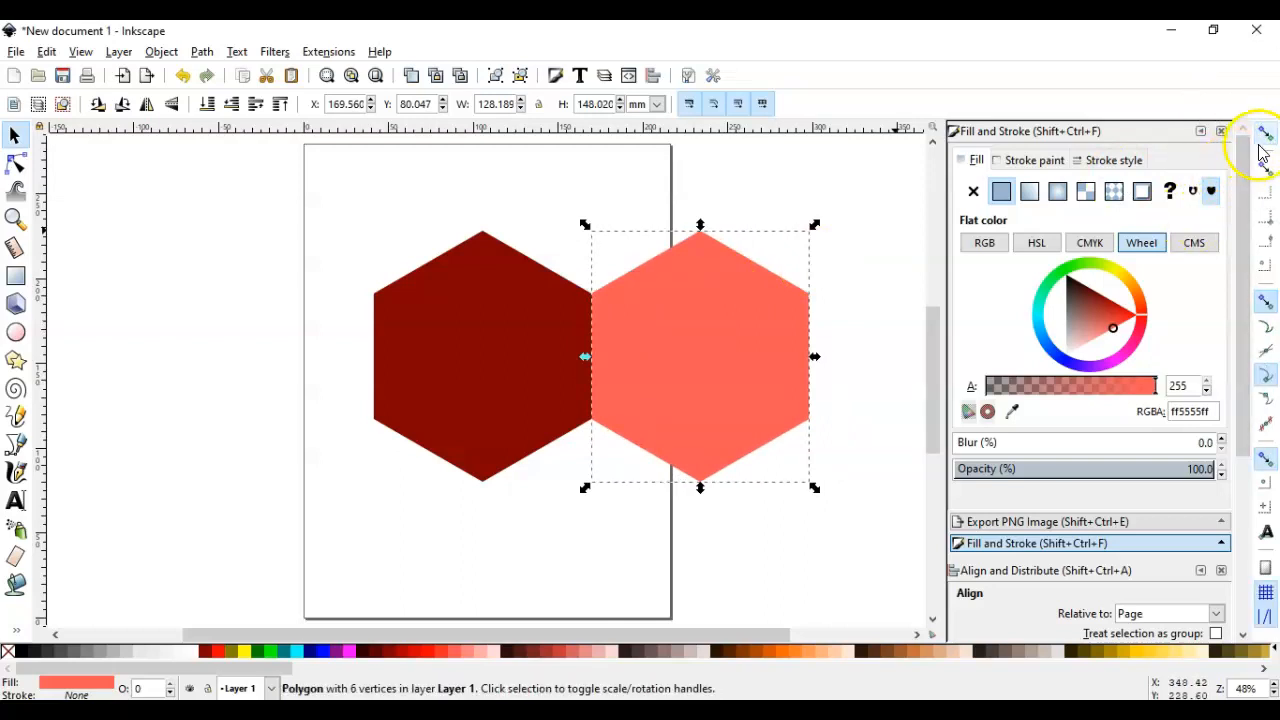
{"action": "left_click_drag", "start_coordinate": [686, 370], "coordinate": [633, 449]}
{"action": "left_click", "coordinate": [891, 371]}
{"action": "mouse_move", "coordinate": [673, 407]}
{"action": "left_mouse_down"}
{"action": "mouse_move", "coordinate": [840, 486]}
{"action": "mouse_move", "coordinate": [794, 409]}
{"action": "mouse_move", "coordinate": [682, 399]}
{"action": "left_mouse_up"}
{"action": "left_click", "coordinate": [860, 368]}
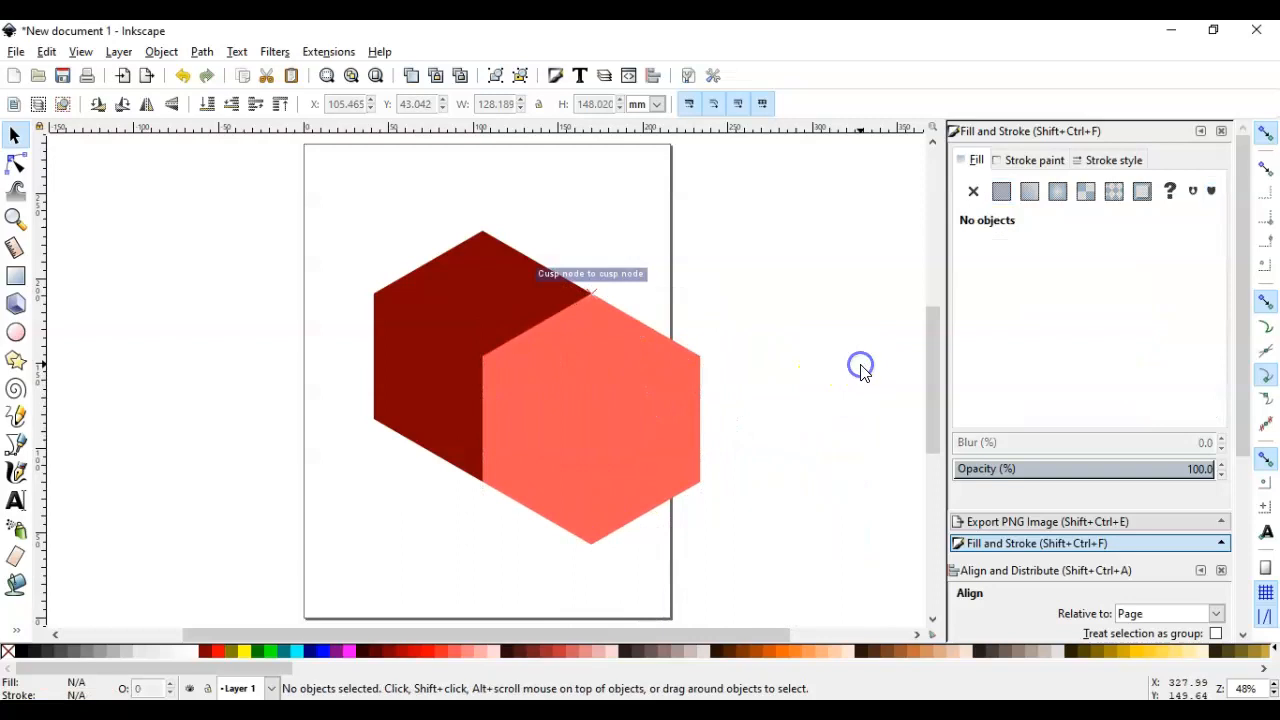
Duplicate the light red hexagon, fill the copy magenta (ff00ff), and snap it flush against the light red one's left edge
{"action": "left_click", "coordinate": [629, 423]}
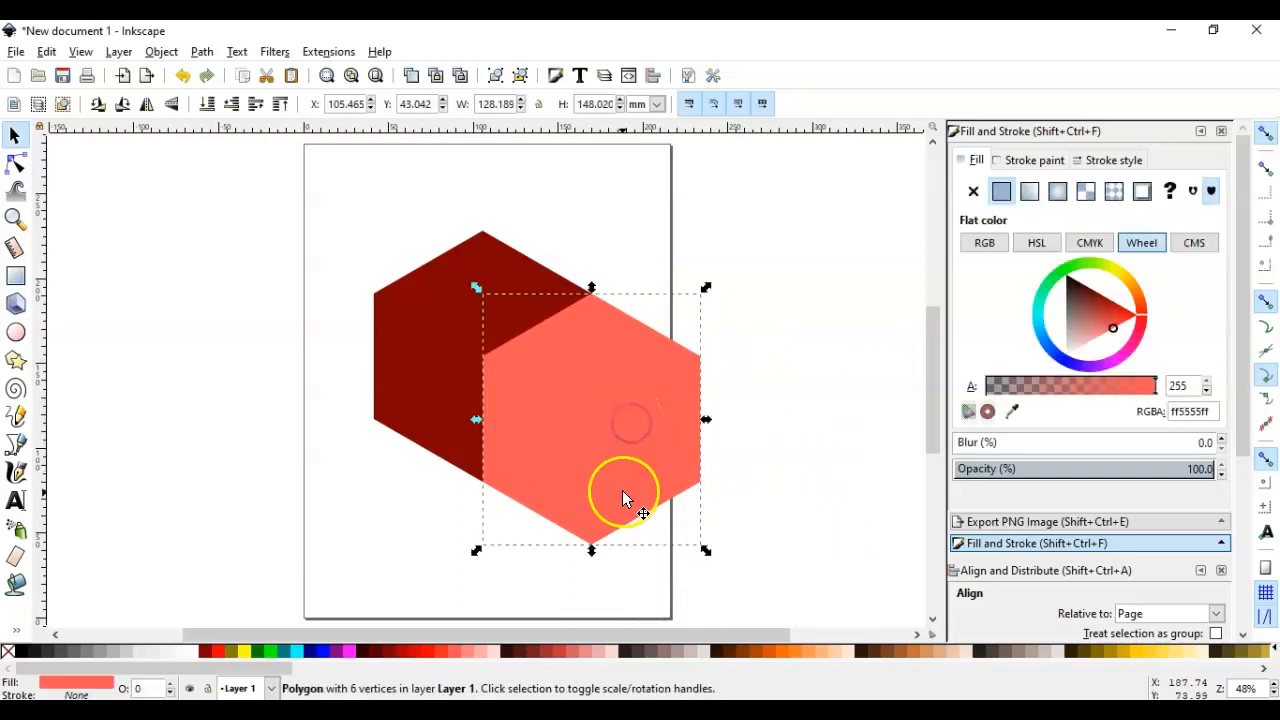
{"action": "key", "text": "ctrl+d"}
{"action": "left_click_drag", "start_coordinate": [642, 485], "coordinate": [506, 266]}
{"action": "left_click", "coordinate": [352, 662]}
Duplicate the magenta hexagon, fill the copy near-black red (2b0000), and snap its bottom corner between the two lower hexagons
{"action": "scroll", "coordinate": [768, 268], "scroll_direction": "up", "scroll_amount": 1}
{"action": "key", "text": "ctrl+d"}
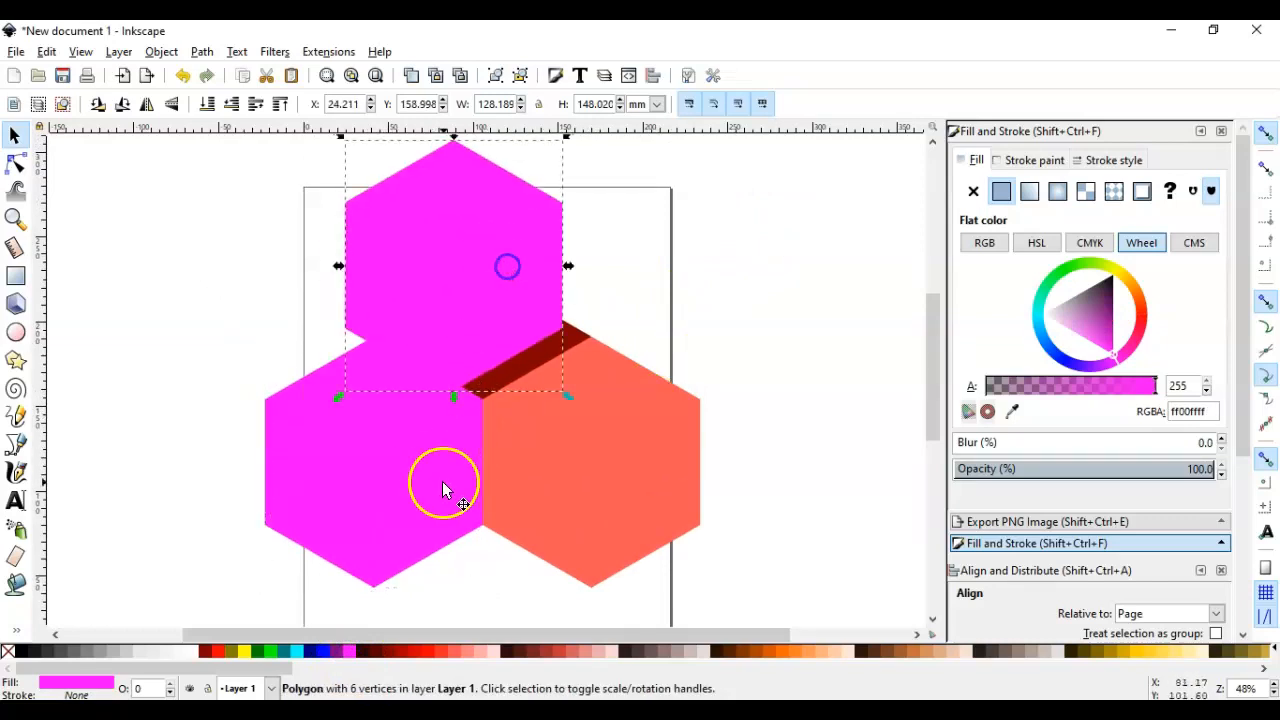
{"action": "left_click", "coordinate": [363, 651]}
{"action": "left_click_drag", "start_coordinate": [465, 354], "coordinate": [499, 361]}
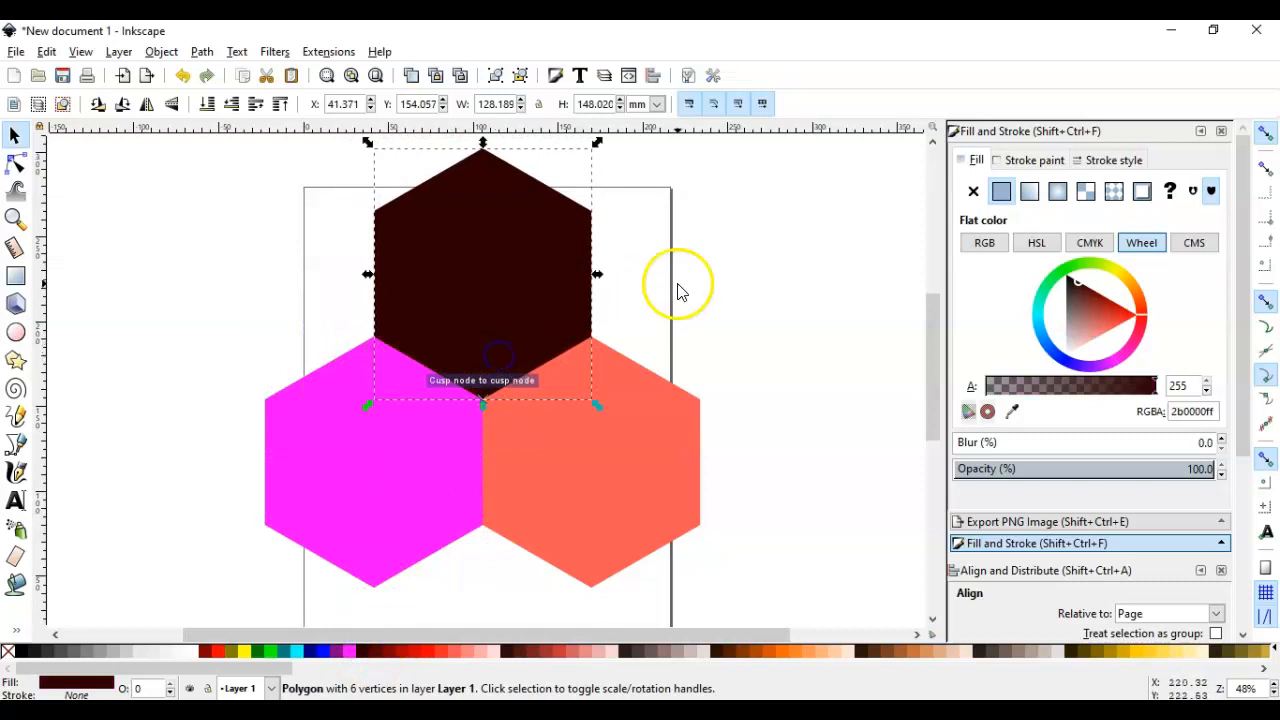
Lower the near-black, magenta and light red hexagons to the bottom of the stack, behind the dark red hexagon
{"action": "left_click", "coordinate": [207, 104]}
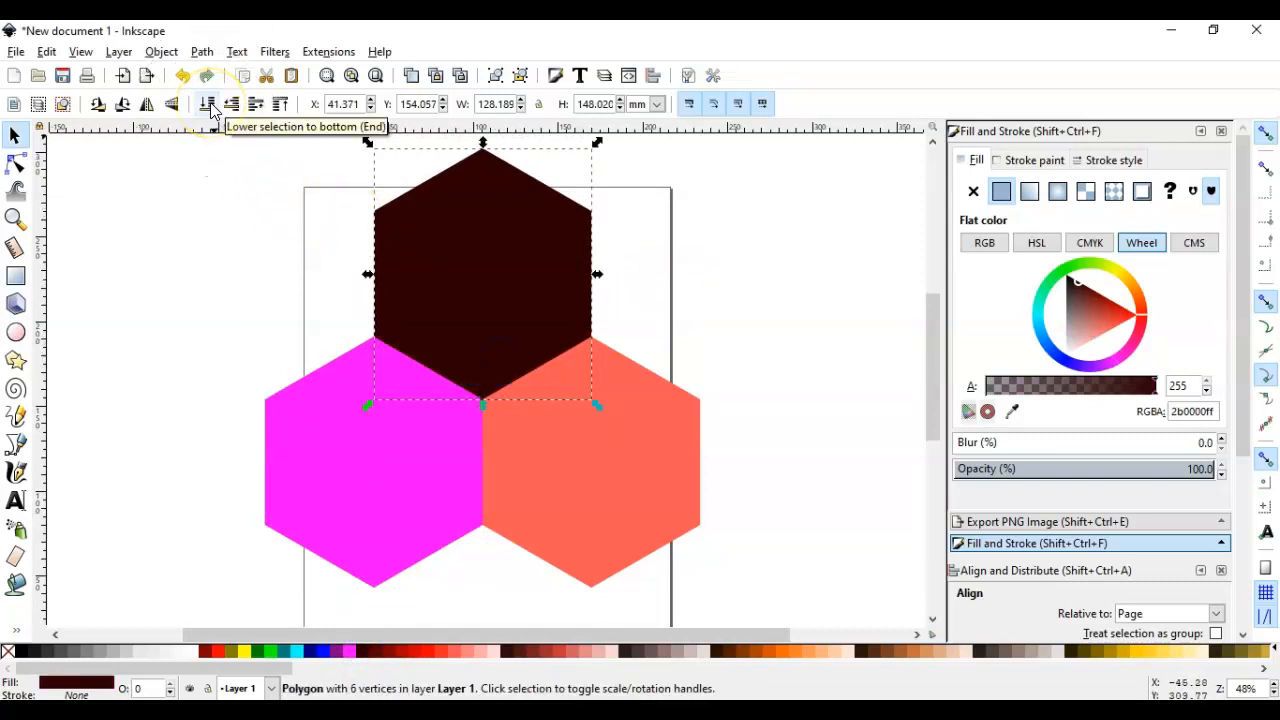
{"action": "left_click", "coordinate": [208, 104]}
{"action": "left_click", "coordinate": [349, 478]}
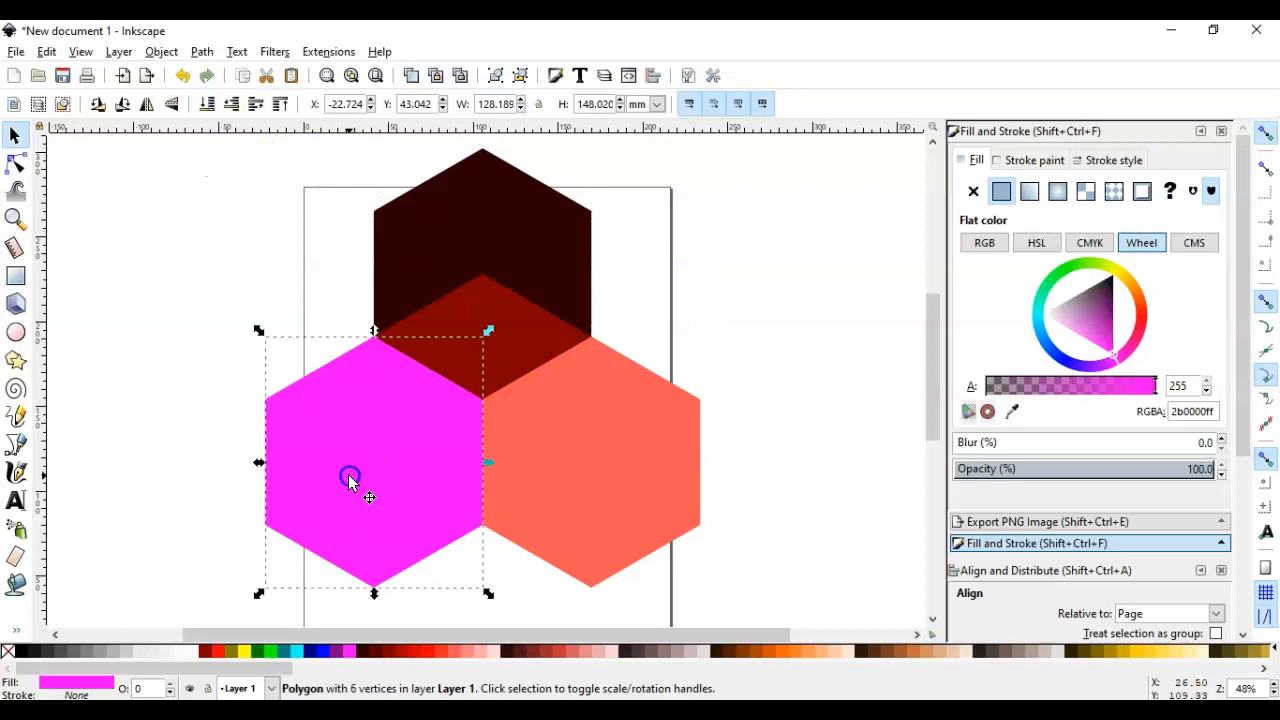
{"action": "left_click", "coordinate": [207, 104]}
{"action": "left_click", "coordinate": [644, 528]}
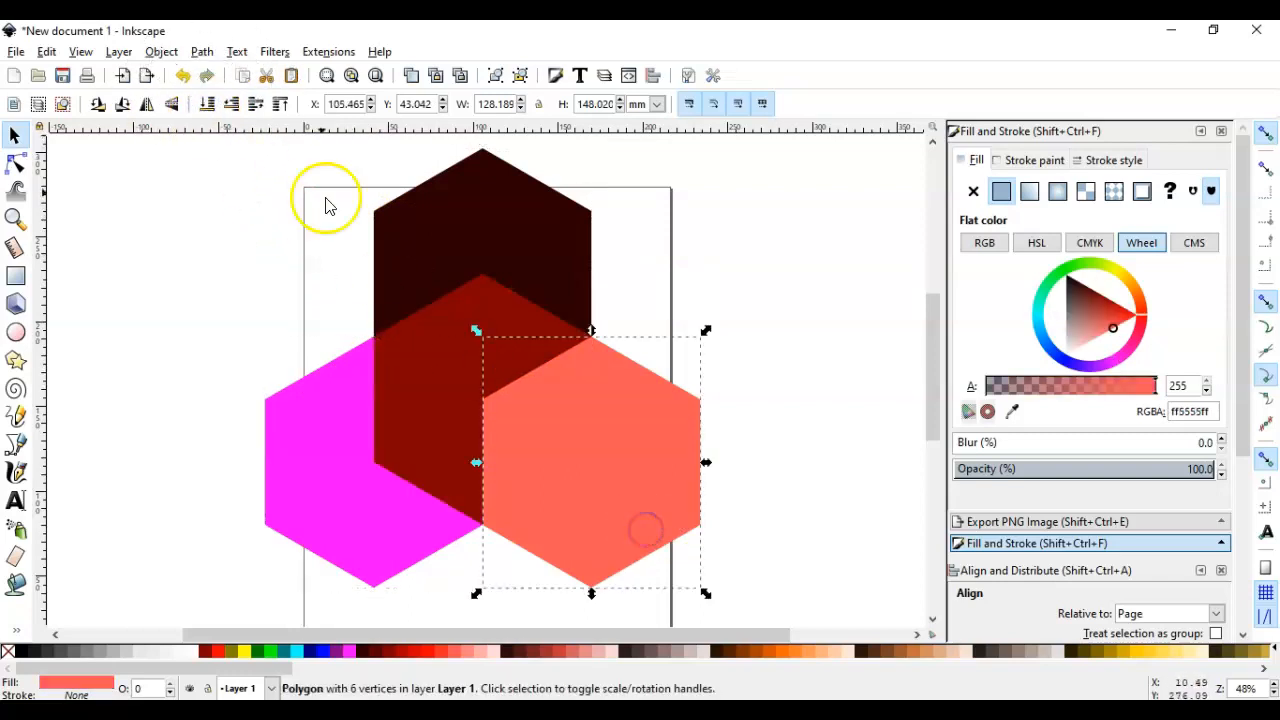
{"action": "left_click", "coordinate": [211, 104]}
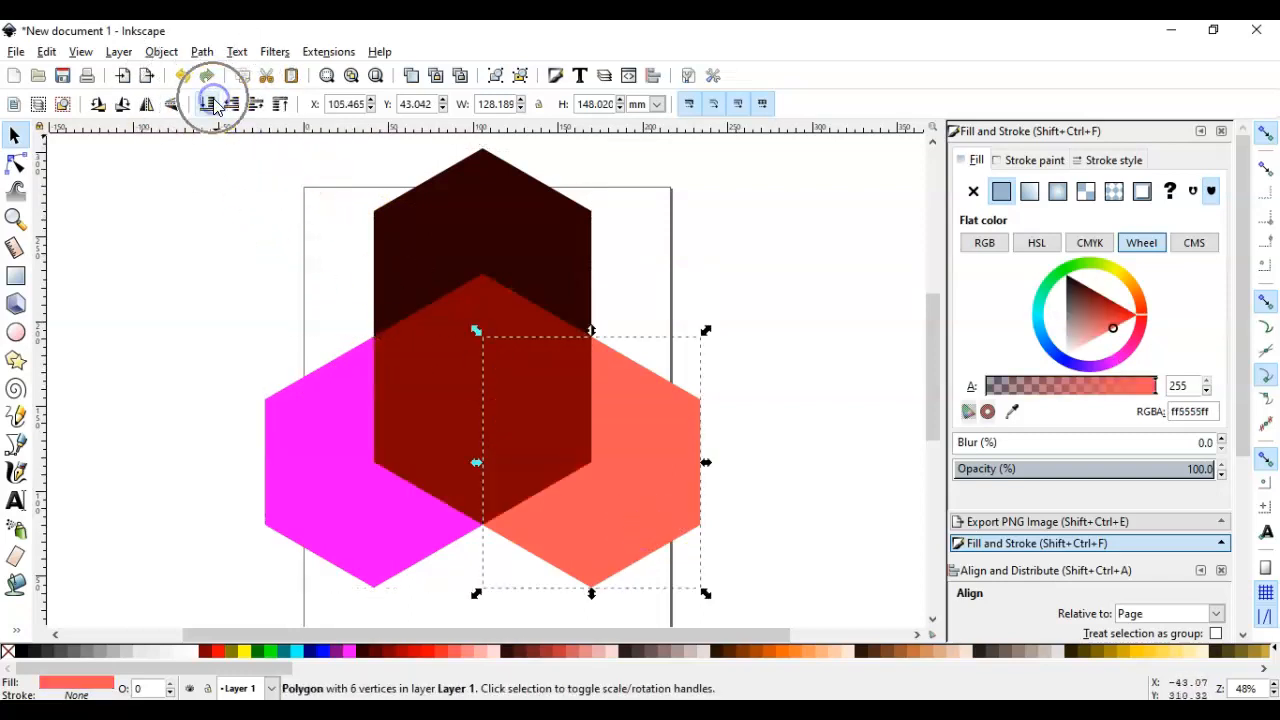
{"action": "left_click", "coordinate": [678, 163]}
{"action": "left_click", "coordinate": [576, 368]}
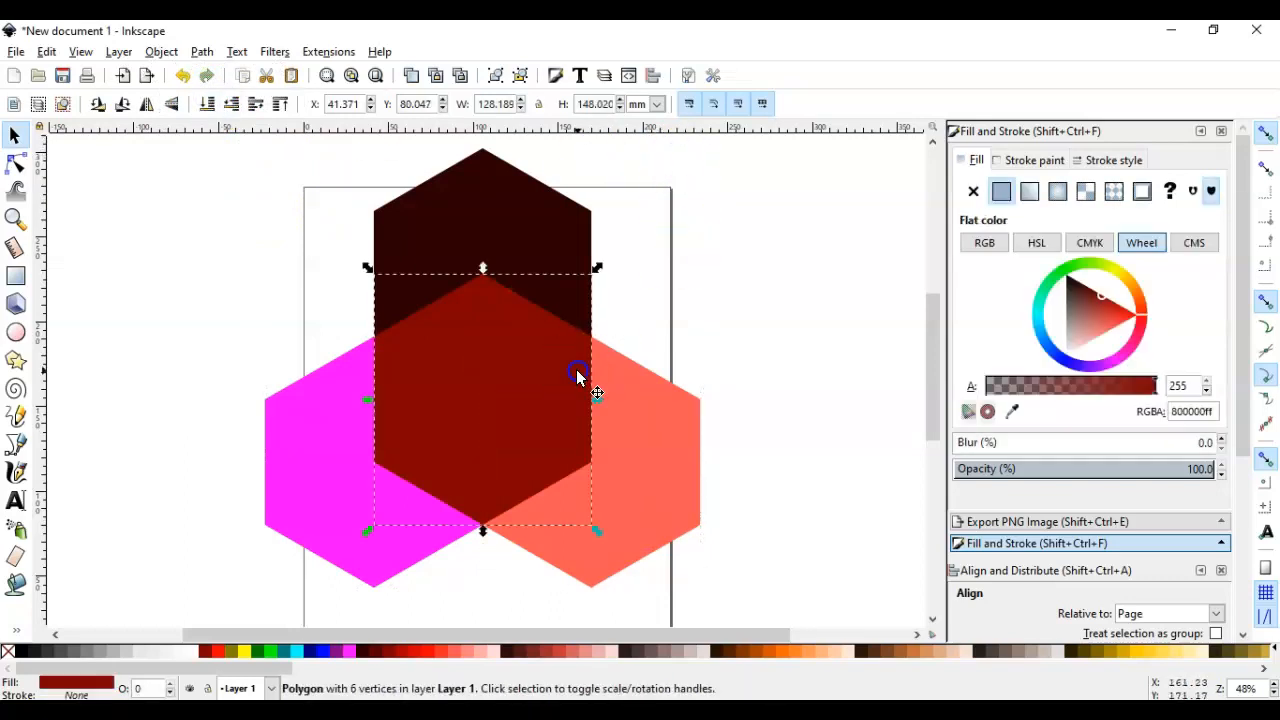
{"action": "left_click", "coordinate": [646, 306]}
{"action": "left_click", "coordinate": [538, 375]}
{"action": "left_click", "coordinate": [659, 300]}
{"action": "left_click", "coordinate": [551, 374]}
{"action": "left_click", "coordinate": [675, 307]}
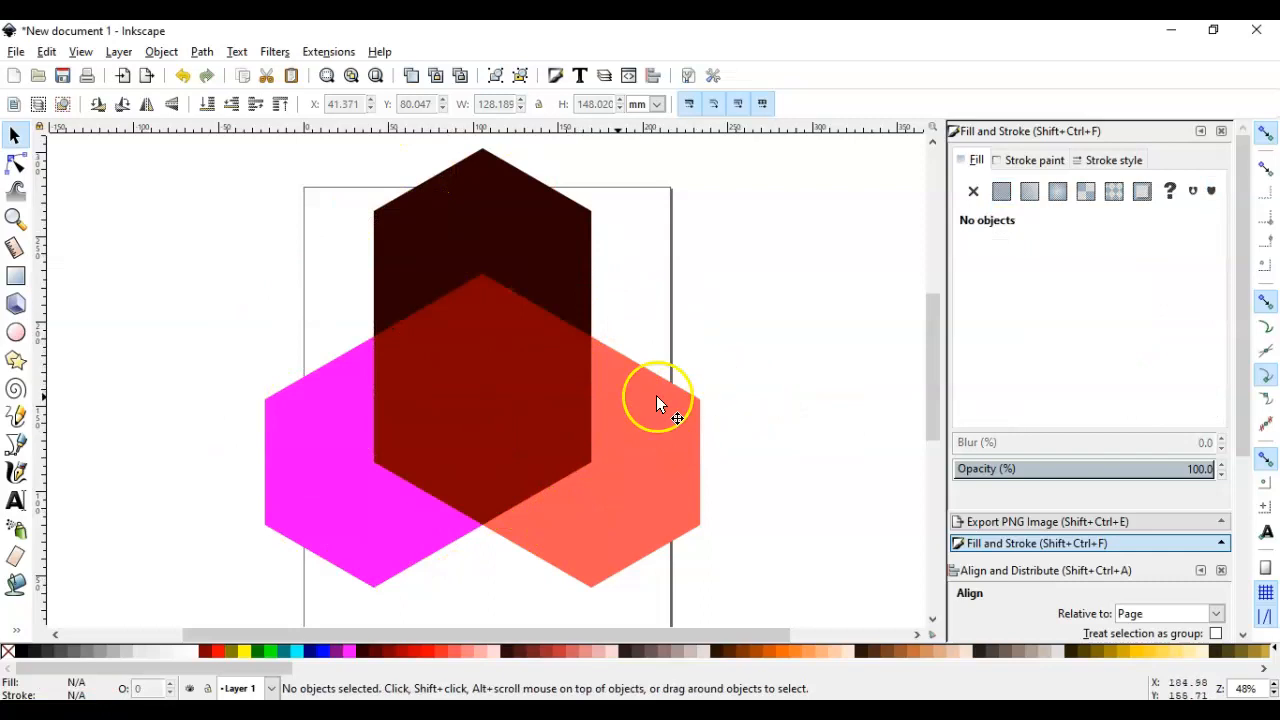
Duplicate the central dark red hexagon and place the spare hexagon beyond the page's right edge
{"action": "left_click", "coordinate": [523, 388]}
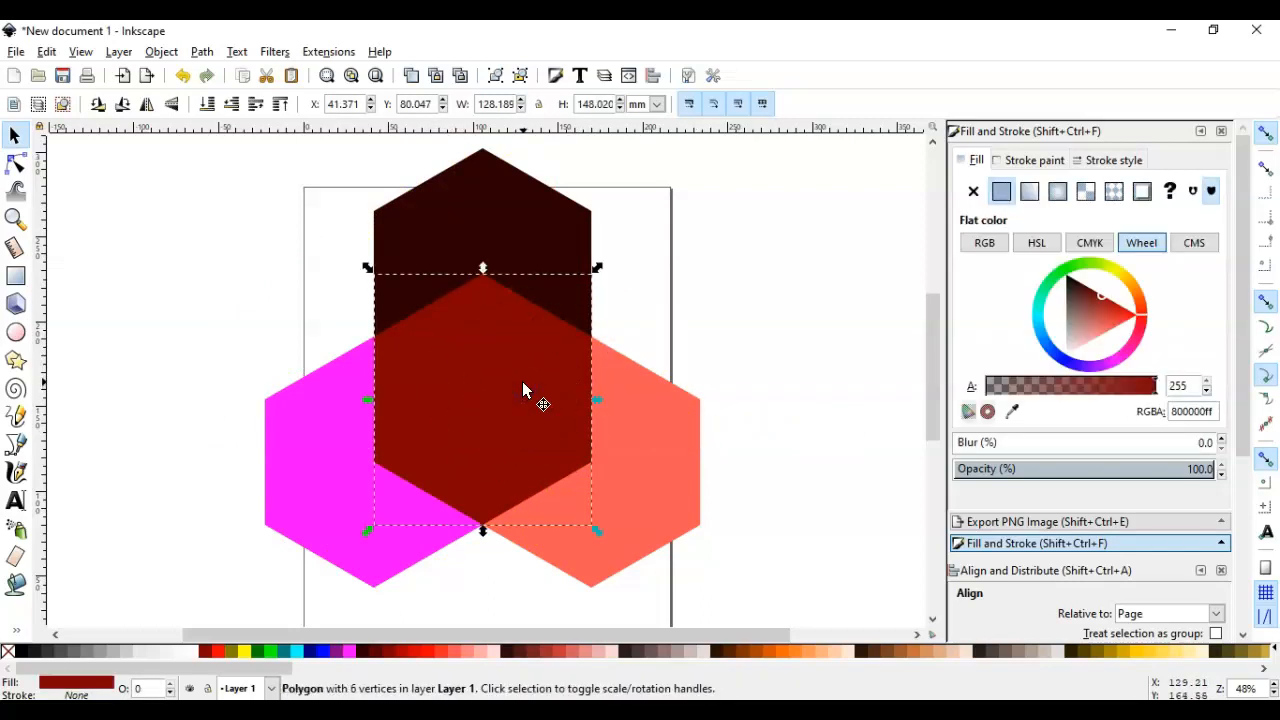
{"action": "left_click", "coordinate": [522, 229]}
{"action": "left_click_drag", "start_coordinate": [470, 446], "coordinate": [780, 340]}
{"action": "left_click", "coordinate": [808, 491]}
Try a Difference of the central dark red hexagon and the near-black hexagon, and undo it
{"action": "left_click", "coordinate": [528, 443]}
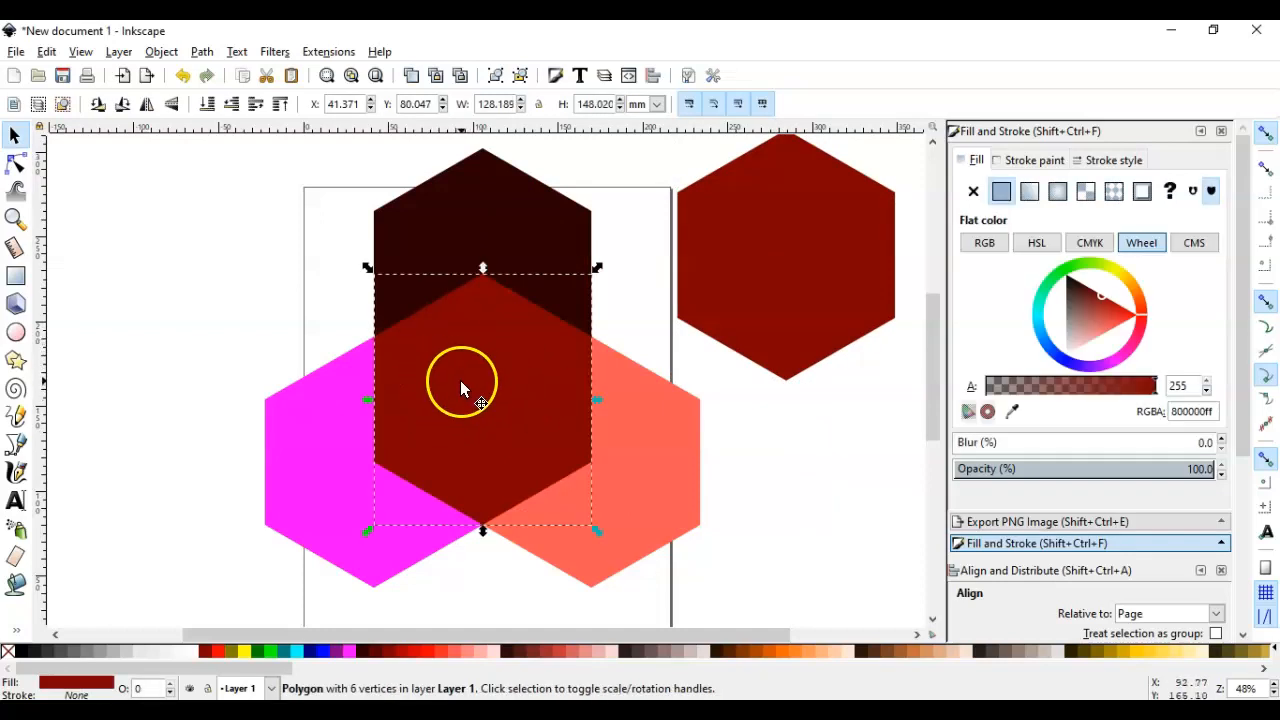
{"action": "left_click", "coordinate": [515, 226], "text": "shift"}
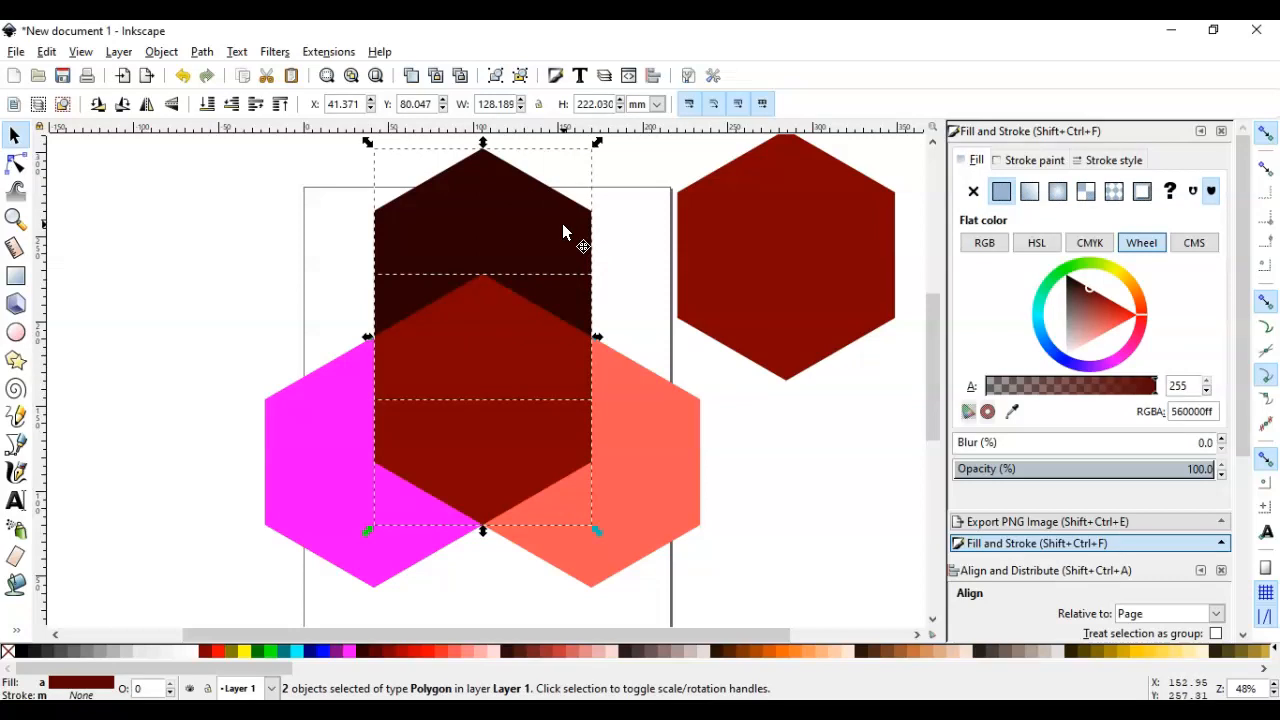
{"action": "left_click", "coordinate": [199, 55]}
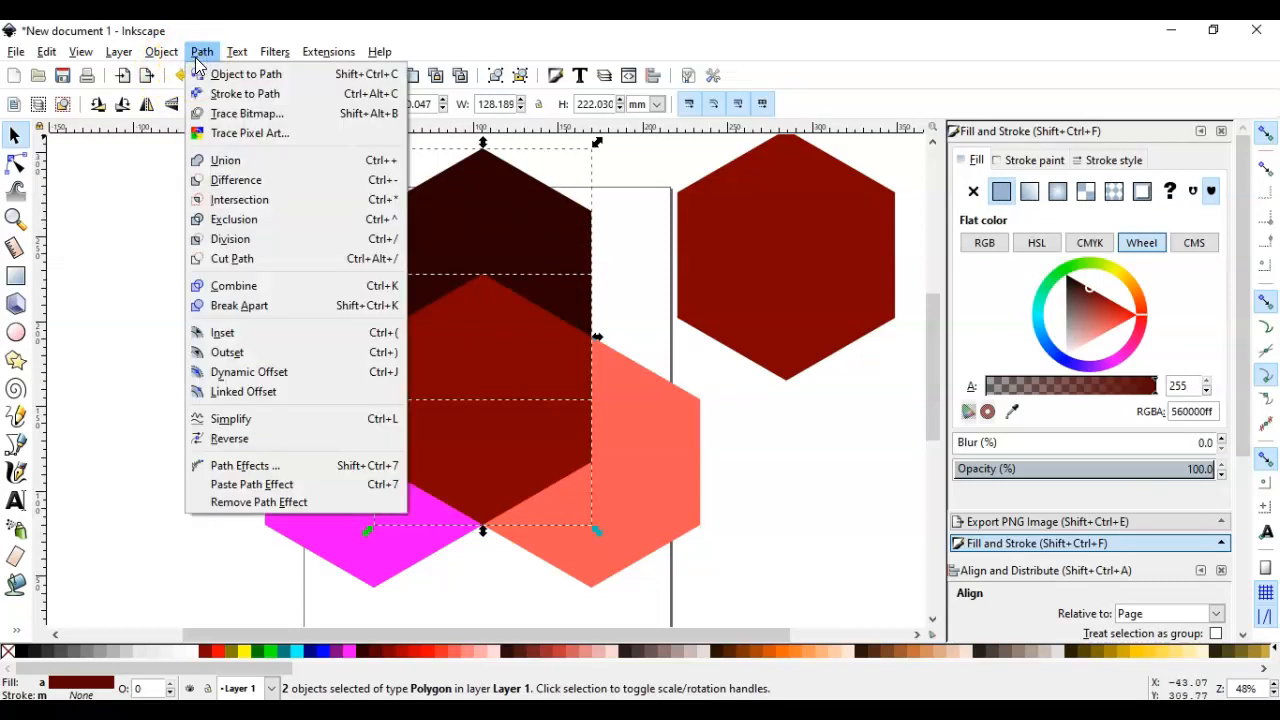
{"action": "left_click", "coordinate": [236, 180]}
{"action": "key", "text": "ctrl+z"}
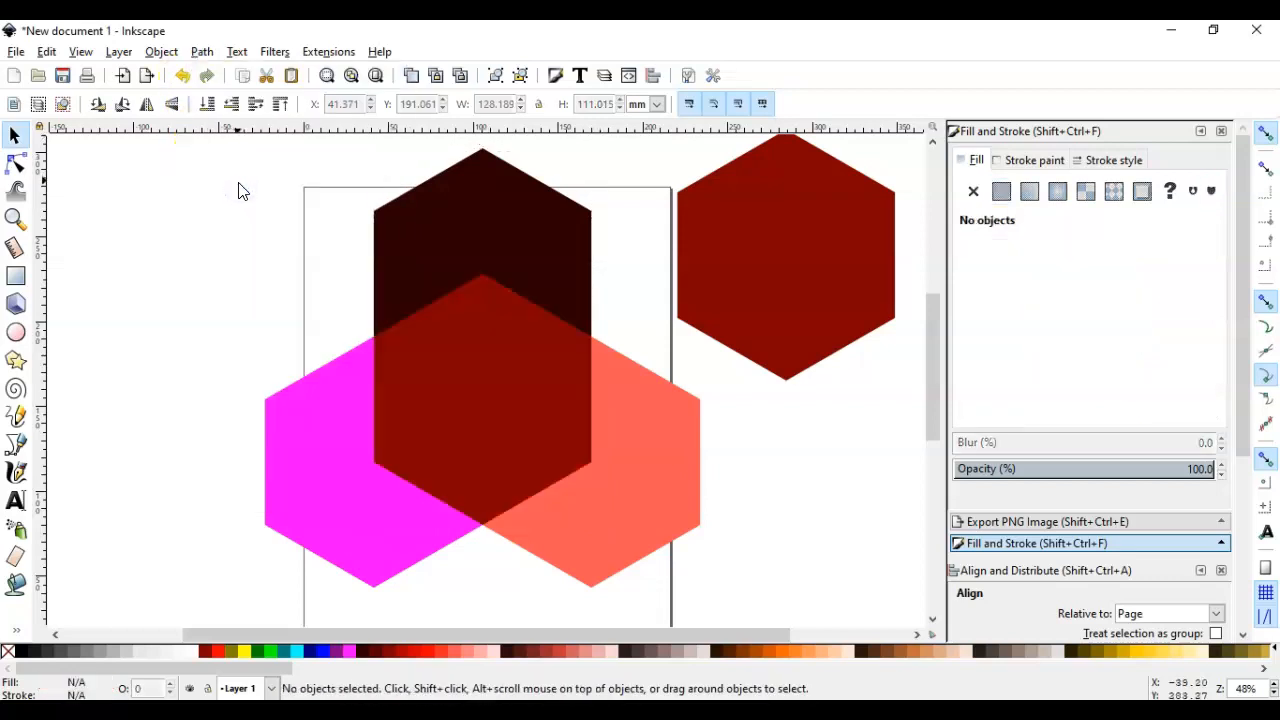
Intersect the central dark red hexagon with the near-black hexagon to form the cube's rhombus-shaped top face
{"action": "left_click", "coordinate": [506, 411]}
{"action": "left_click", "coordinate": [514, 257], "text": "shift"}
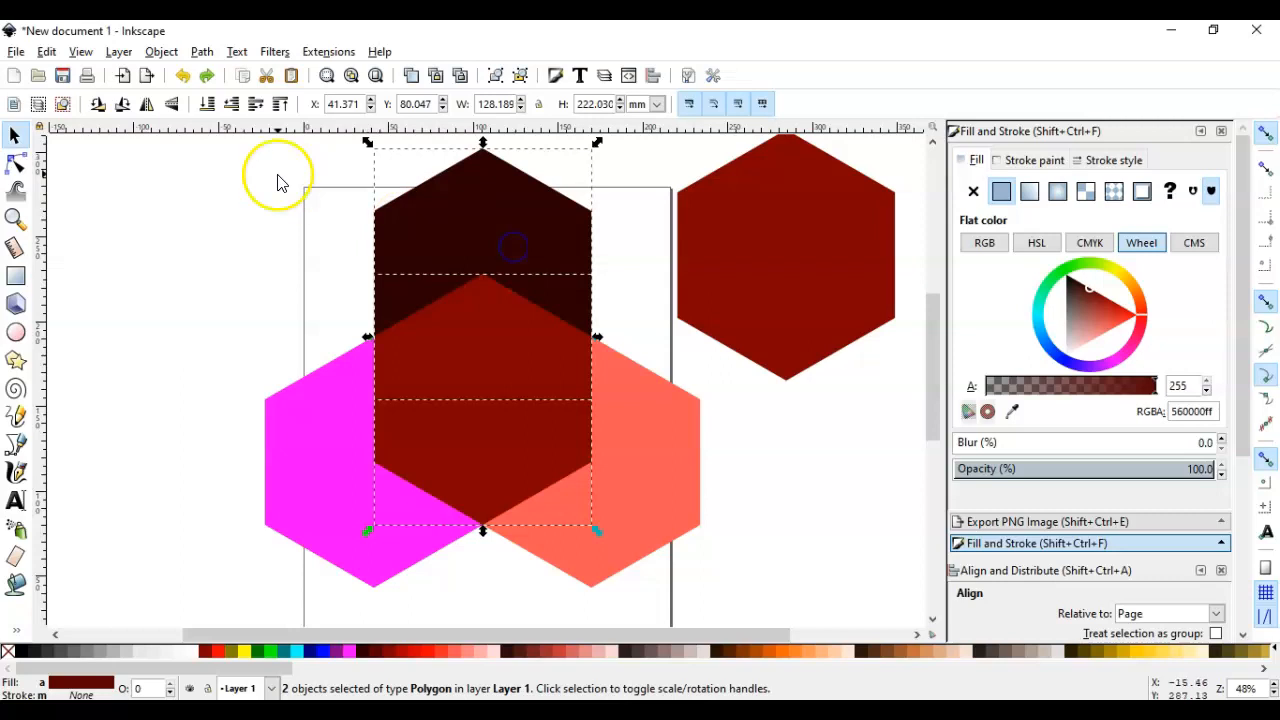
{"action": "left_click", "coordinate": [200, 53]}
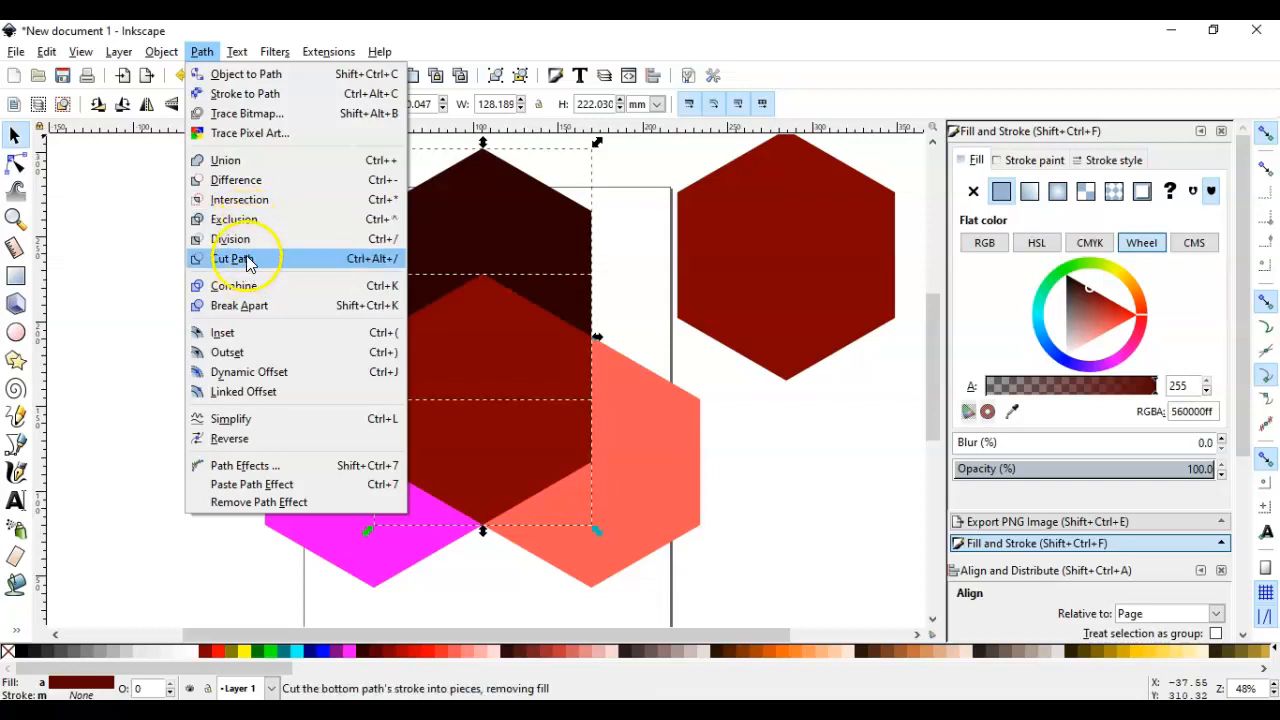
{"action": "left_click", "coordinate": [240, 200]}
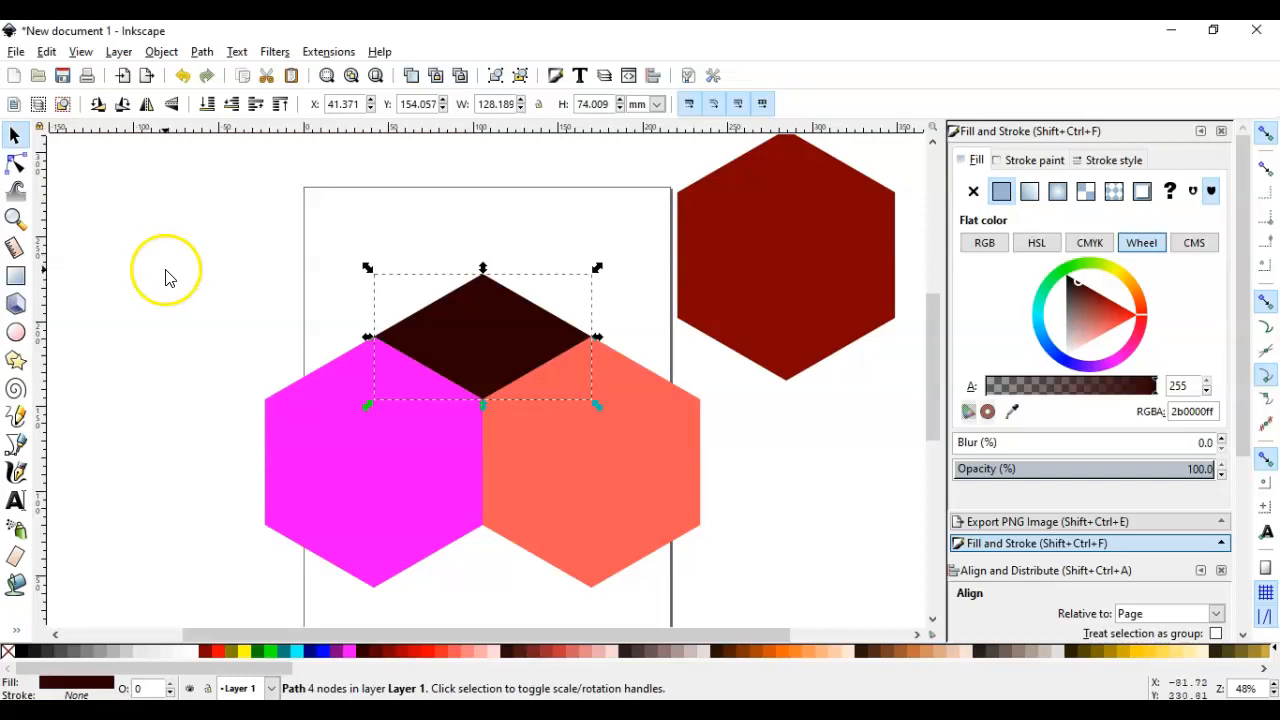
Snap a copy of the spare dark red hexagon back at the centre and intersect it with the light red hexagon for the cube's right face
{"action": "left_click_drag", "start_coordinate": [750, 325], "coordinate": [497, 447]}
{"action": "key", "text": "ctrl+d"}
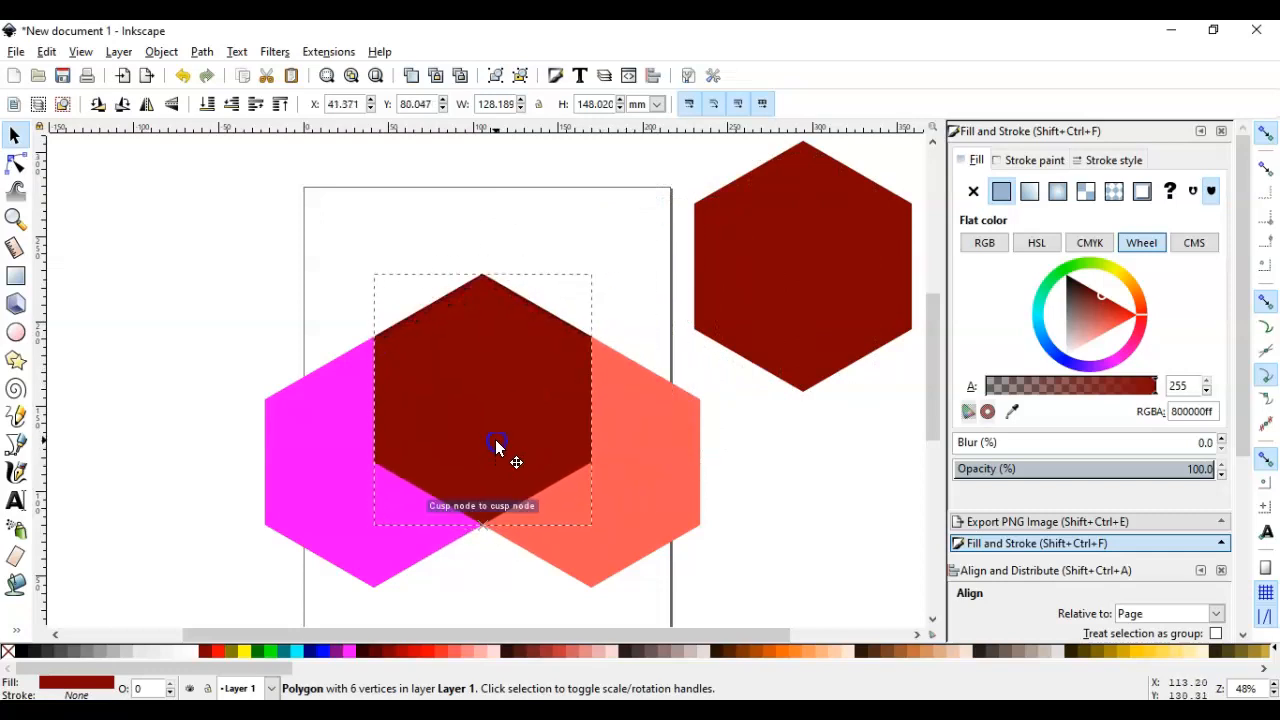
{"action": "left_click", "coordinate": [677, 428]}
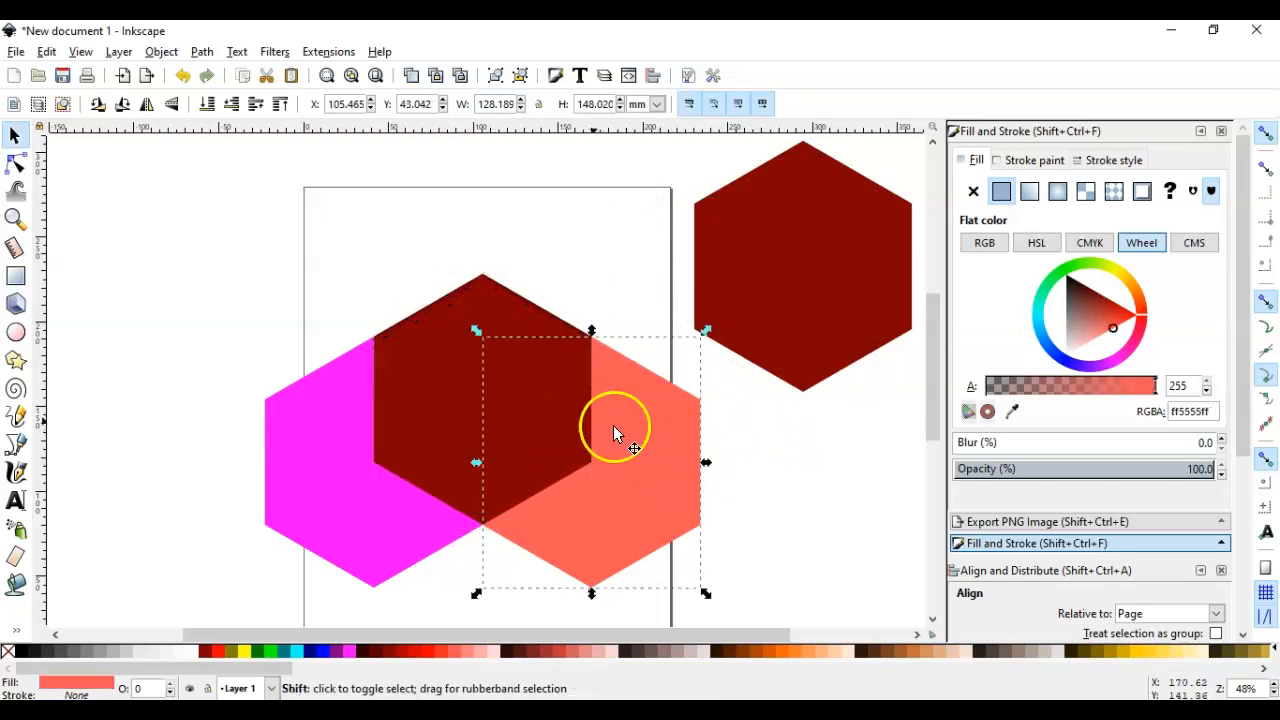
{"action": "left_click", "coordinate": [445, 377], "text": "shift"}
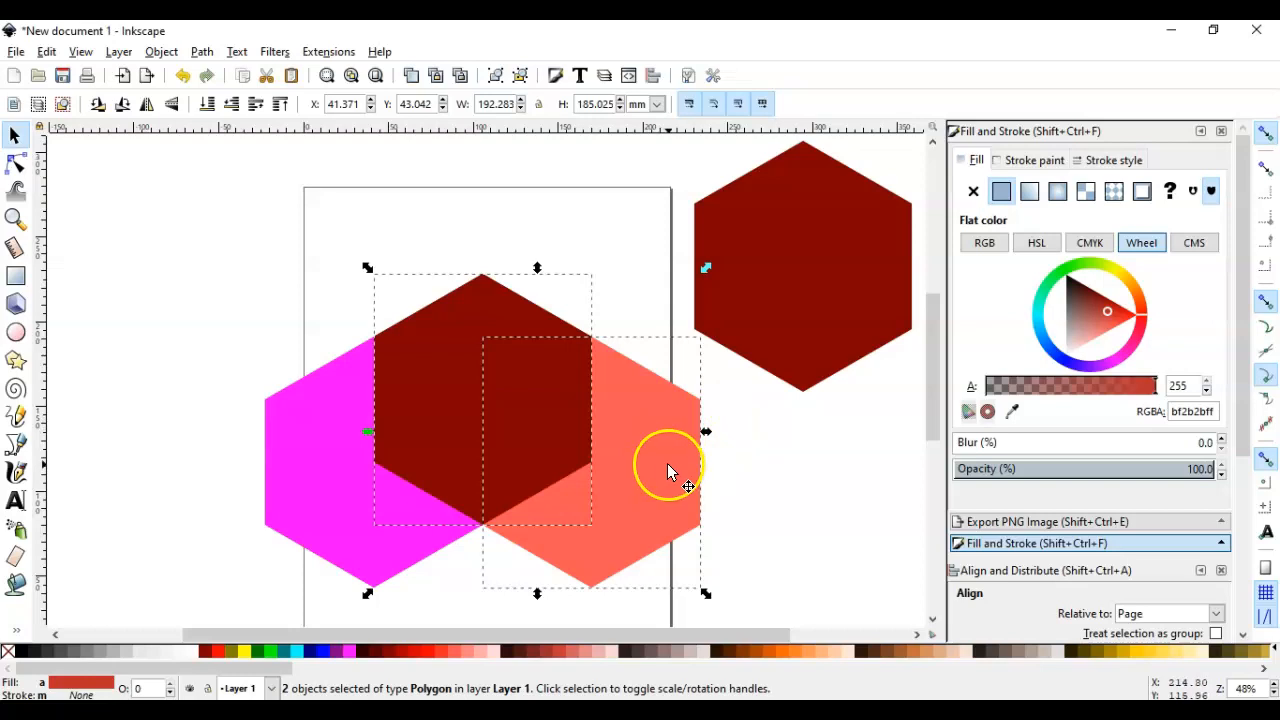
{"action": "left_click", "coordinate": [197, 52]}
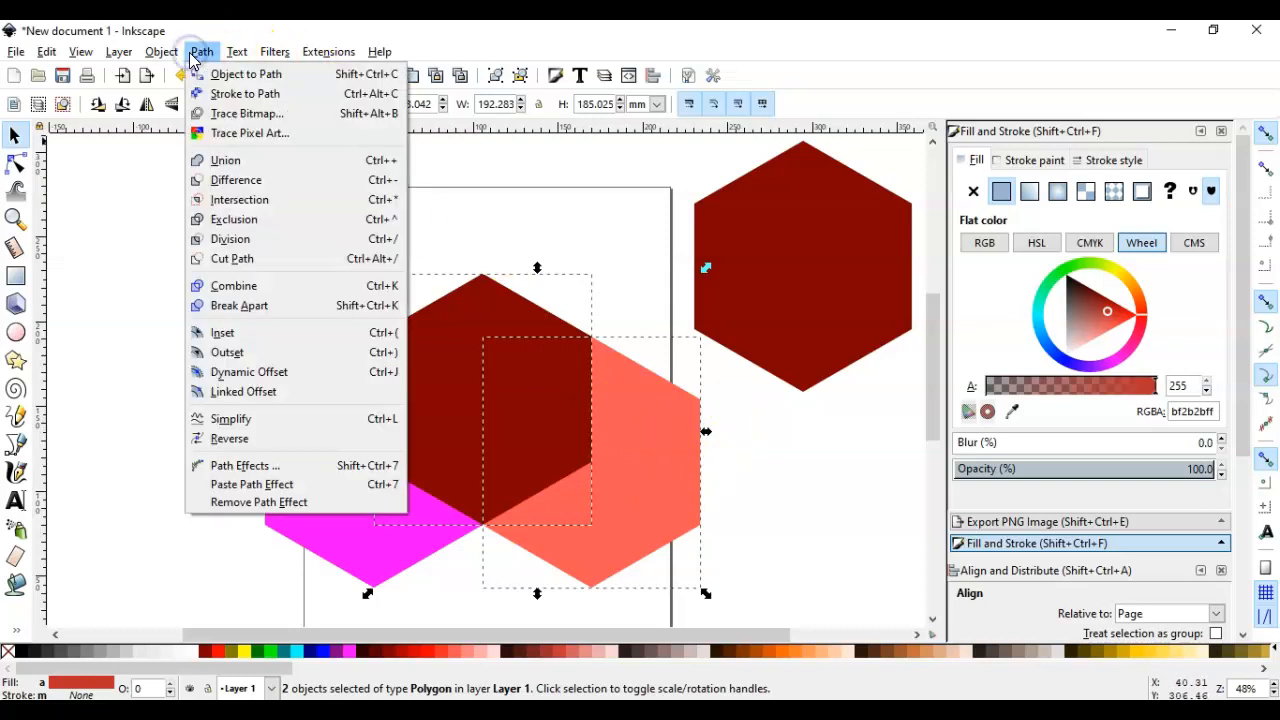
{"action": "left_click", "coordinate": [223, 200]}
{"action": "left_click", "coordinate": [548, 226]}
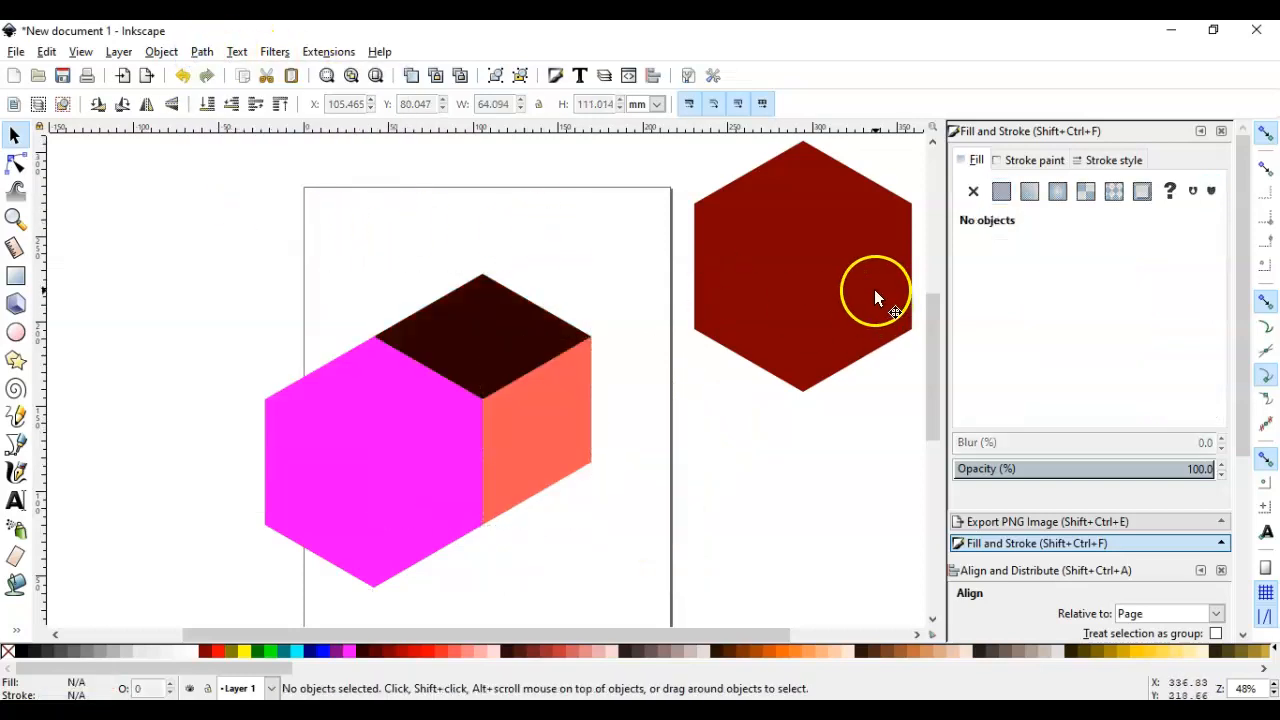
Snap the remaining dark red hexagon onto the cube's outline and intersect it with the magenta hexagon for the left face
{"action": "left_click_drag", "start_coordinate": [875, 290], "coordinate": [550, 430]}
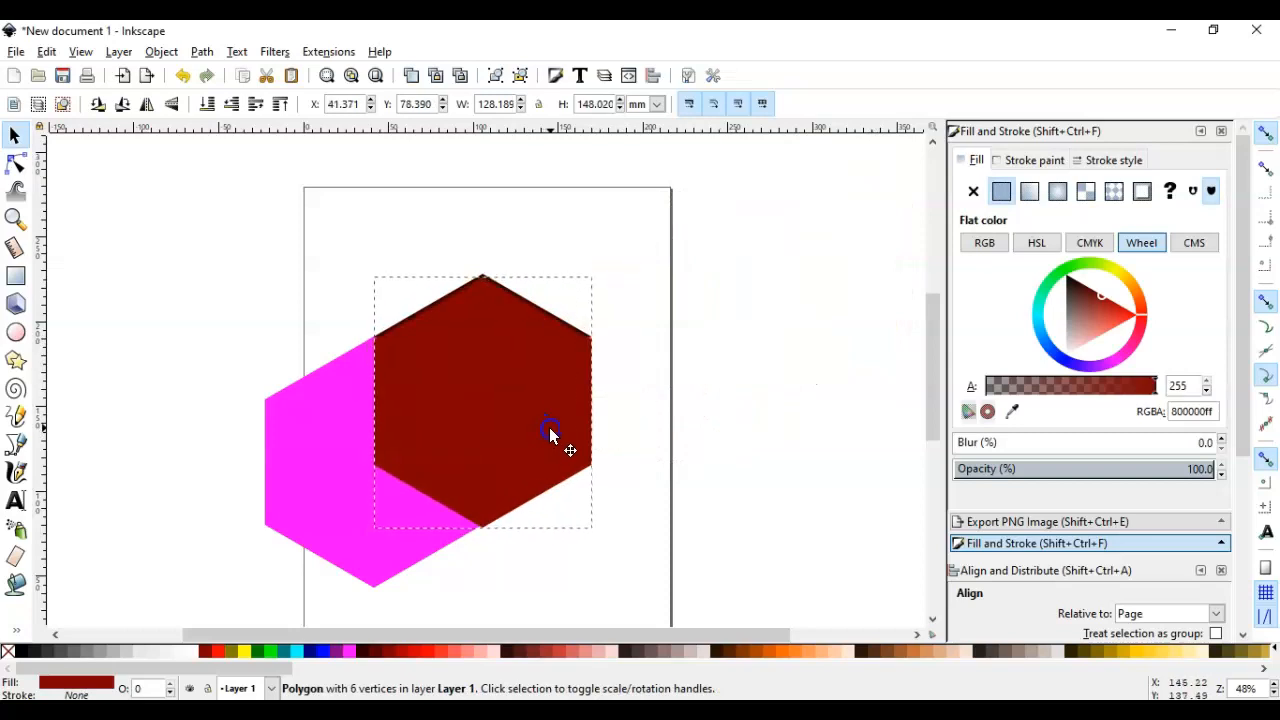
{"action": "left_click", "coordinate": [333, 400], "text": "shift"}
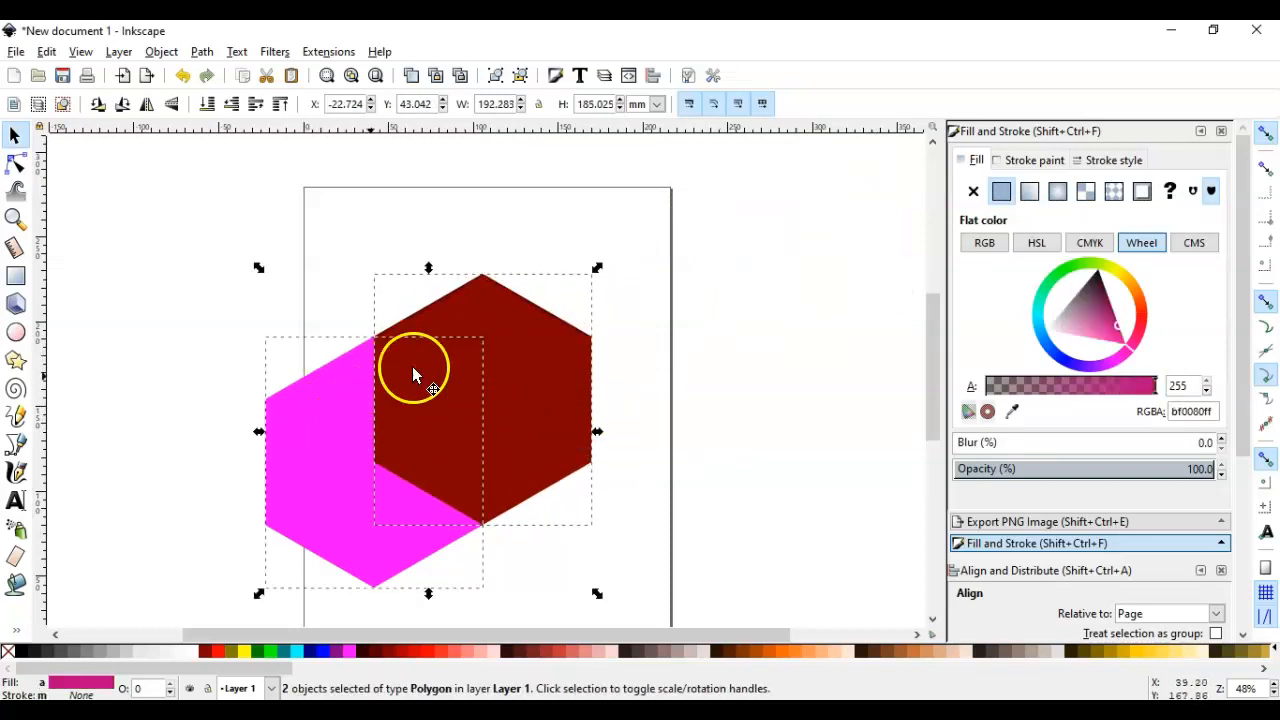
{"action": "left_click", "coordinate": [203, 52]}
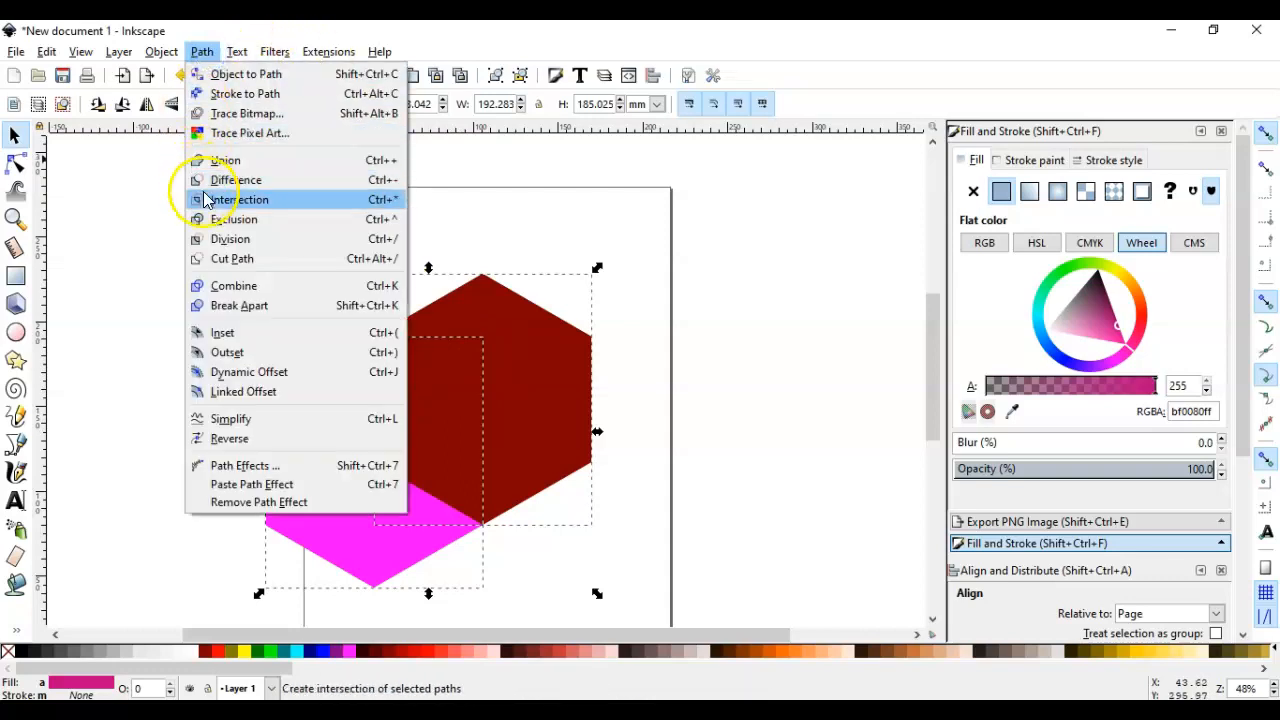
{"action": "left_click", "coordinate": [215, 197]}
{"action": "left_click", "coordinate": [230, 232]}
Select all three cube faces and move the whole cube slightly on the page
{"action": "mouse_move", "coordinate": [289, 260]}
{"action": "left_mouse_down"}
{"action": "mouse_move", "coordinate": [780, 586]}
{"action": "mouse_move", "coordinate": [771, 591]}
{"action": "left_mouse_up"}
{"action": "mouse_move", "coordinate": [600, 477]}
{"action": "left_mouse_down"}
{"action": "mouse_move", "coordinate": [593, 432]}
{"action": "mouse_move", "coordinate": [565, 457]}
{"action": "left_mouse_up"}
{"action": "left_click", "coordinate": [670, 426]}
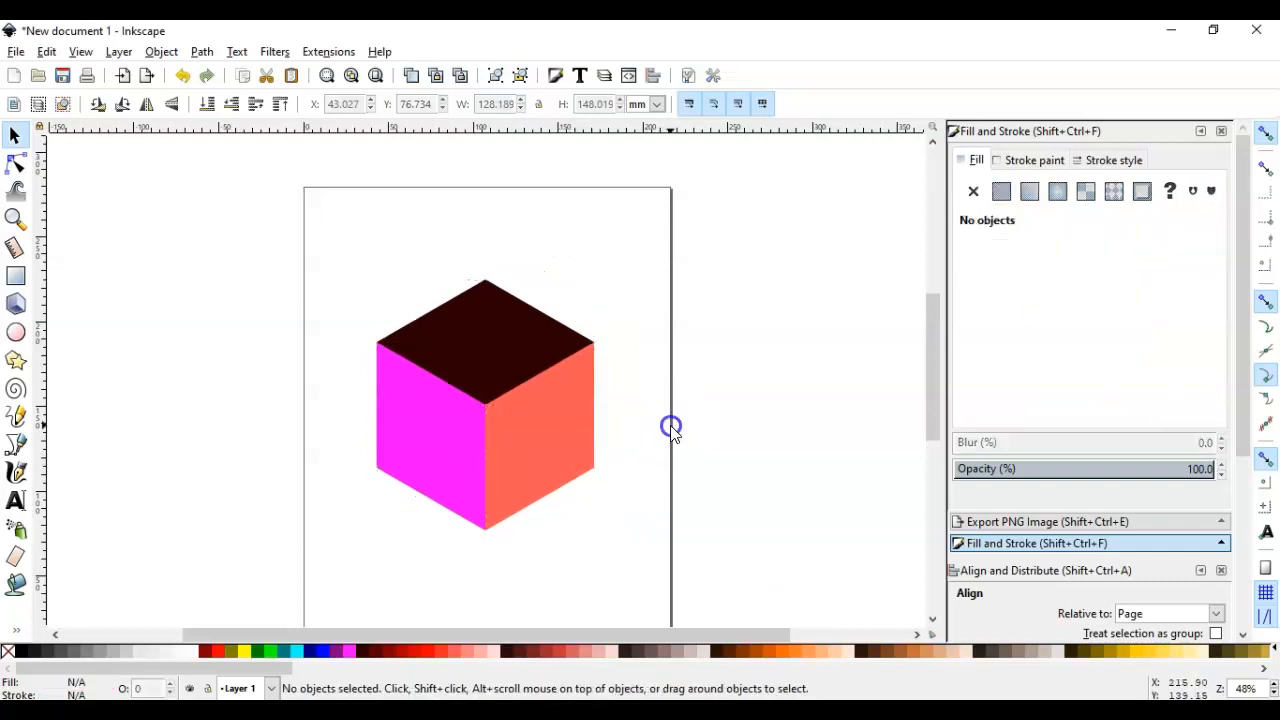
{"action": "scroll", "coordinate": [646, 441], "scroll_direction": "up", "scroll_amount": 1}
{"action": "left_click_drag", "start_coordinate": [648, 442], "coordinate": [686, 437]}
{"action": "left_click", "coordinate": [577, 440]}
{"action": "left_click", "coordinate": [671, 471]}
{"action": "left_click", "coordinate": [506, 322]}
{"action": "left_click", "coordinate": [600, 520]}
{"action": "left_click", "coordinate": [366, 454]}
{"action": "left_click", "coordinate": [695, 437]}
Switch to the tesolation1.svg window to examine the finished blue tessellation, and return to the cube document
{"action": "left_click_drag", "start_coordinate": [712, 31], "coordinate": [791, 236]}
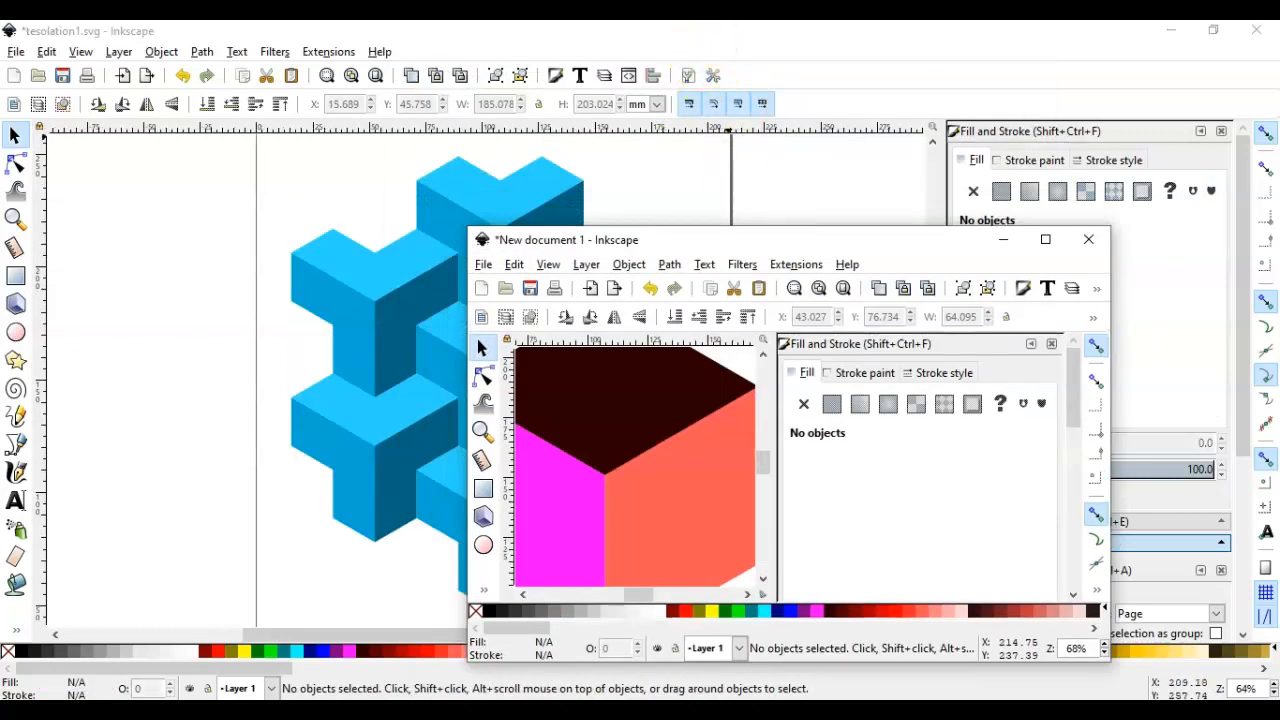
{"action": "left_click", "coordinate": [690, 33]}
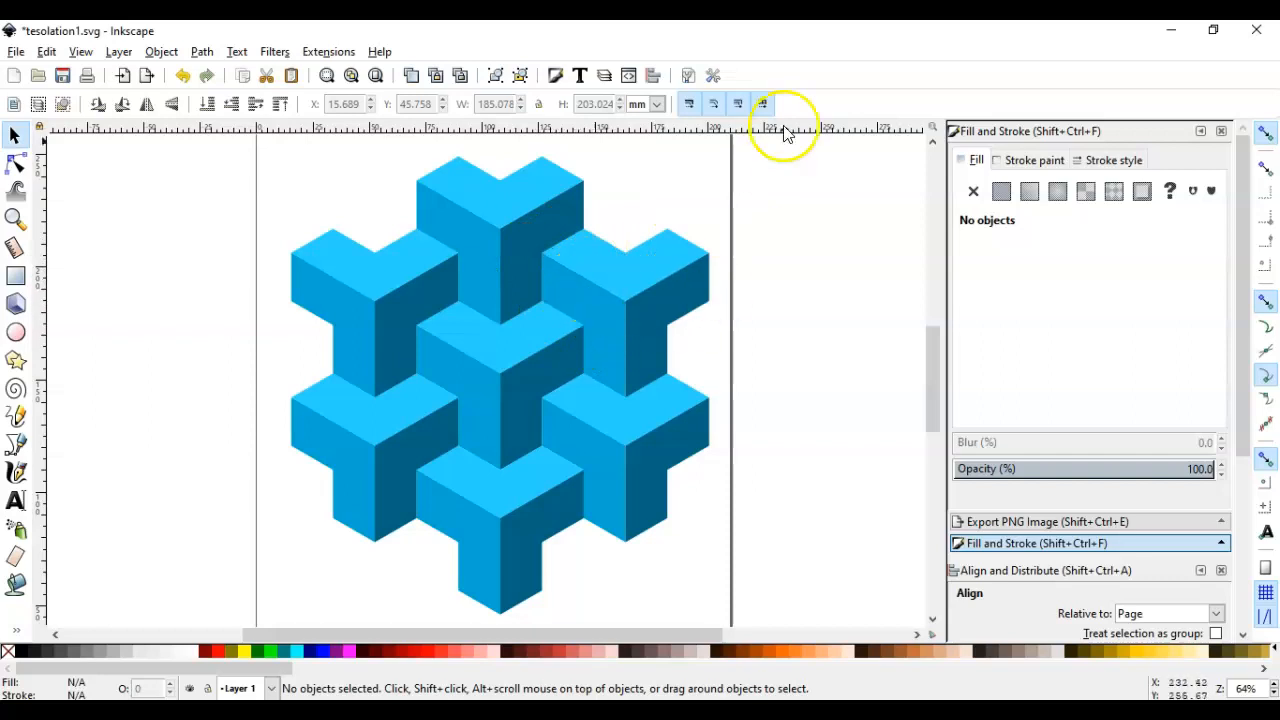
{"action": "key", "text": "alt+Tab"}
{"action": "left_click_drag", "start_coordinate": [768, 245], "coordinate": [657, 2]}
Fill the cube's near-black top face with navy blue (000080)
{"action": "left_click", "coordinate": [581, 416]}
{"action": "left_click", "coordinate": [499, 237]}
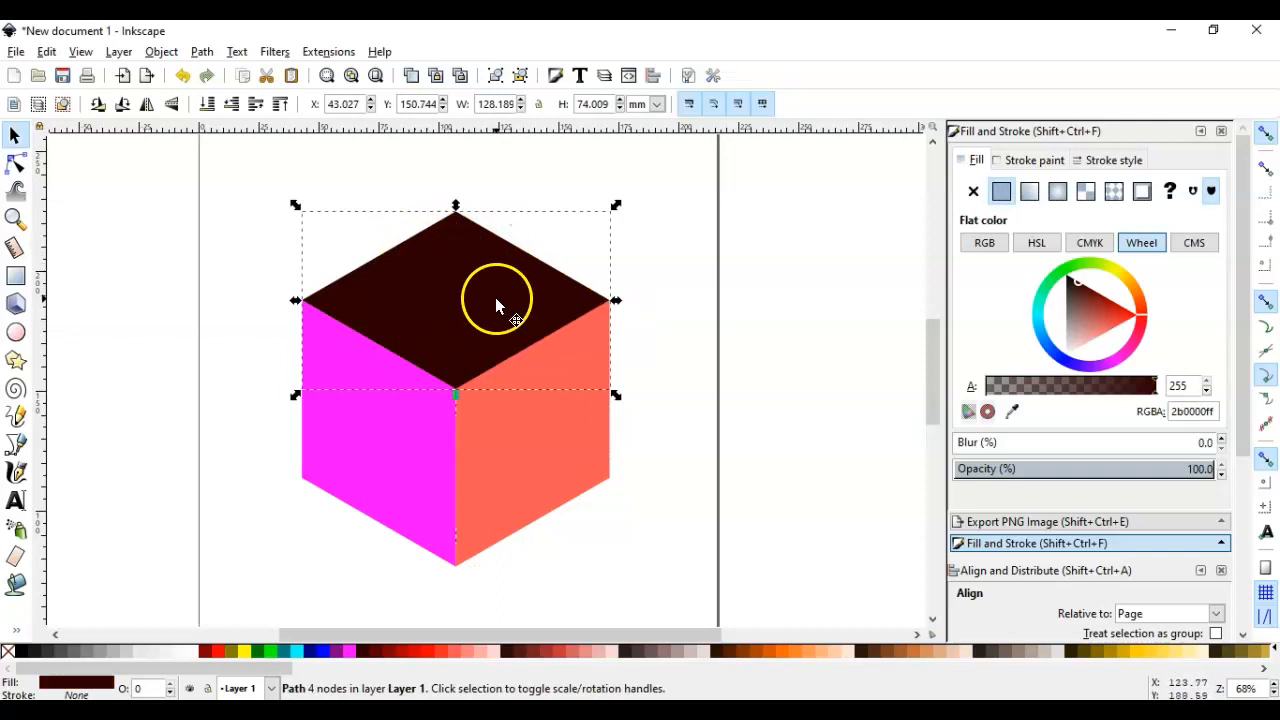
{"action": "left_click", "coordinate": [321, 652]}
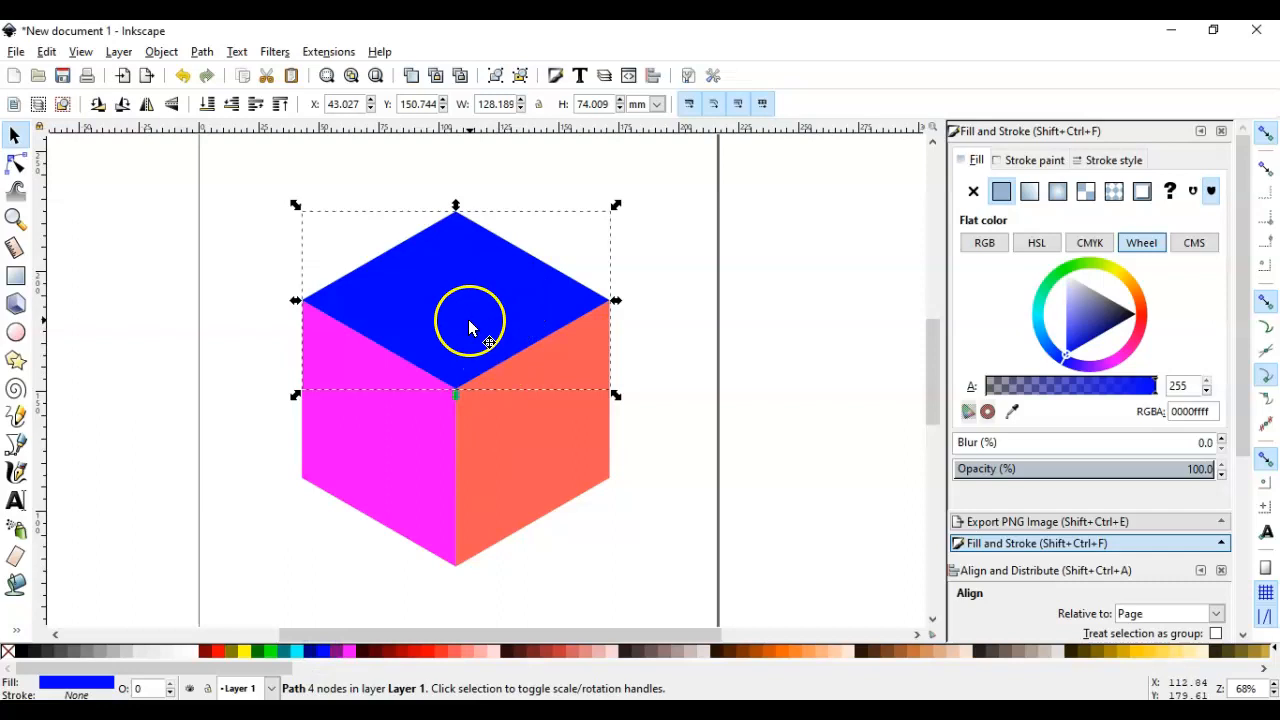
{"action": "left_click", "coordinate": [306, 652]}
Duplicate the navy top face, fill the copy green (008000), and snap it along the original's lower-right edge
{"action": "left_click_drag", "start_coordinate": [569, 279], "coordinate": [748, 308]}
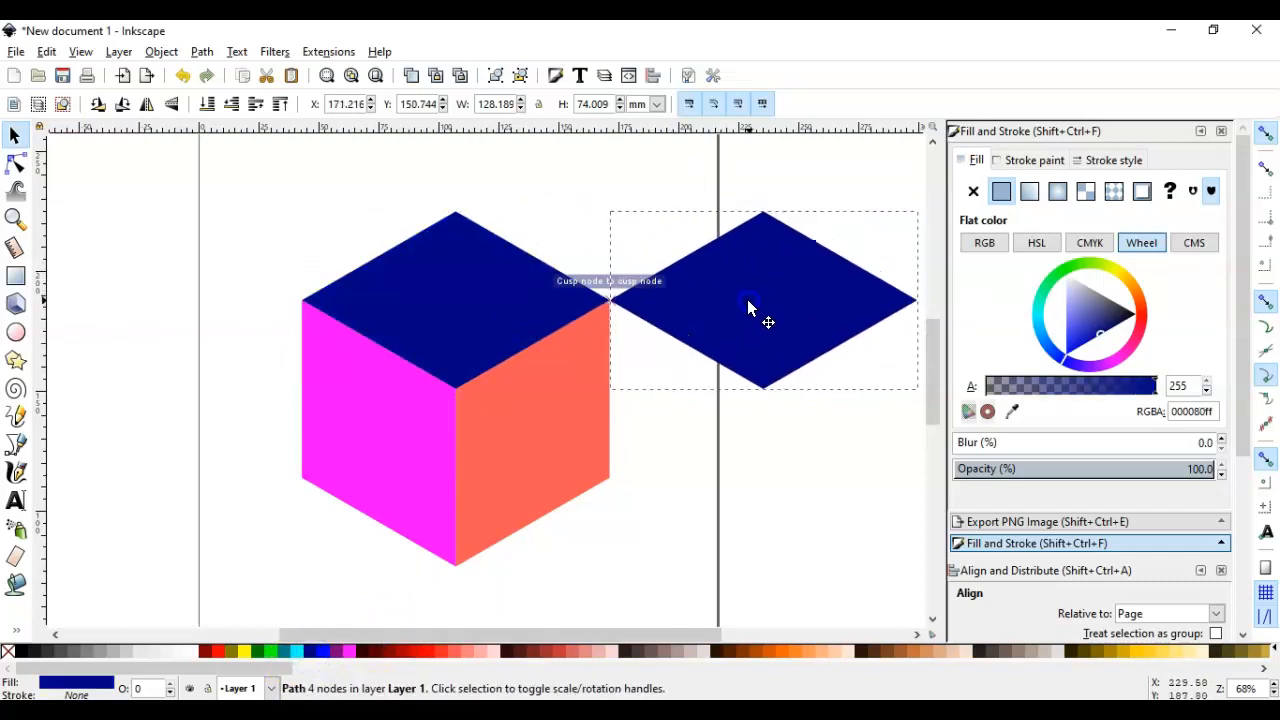
{"action": "left_click", "coordinate": [737, 460]}
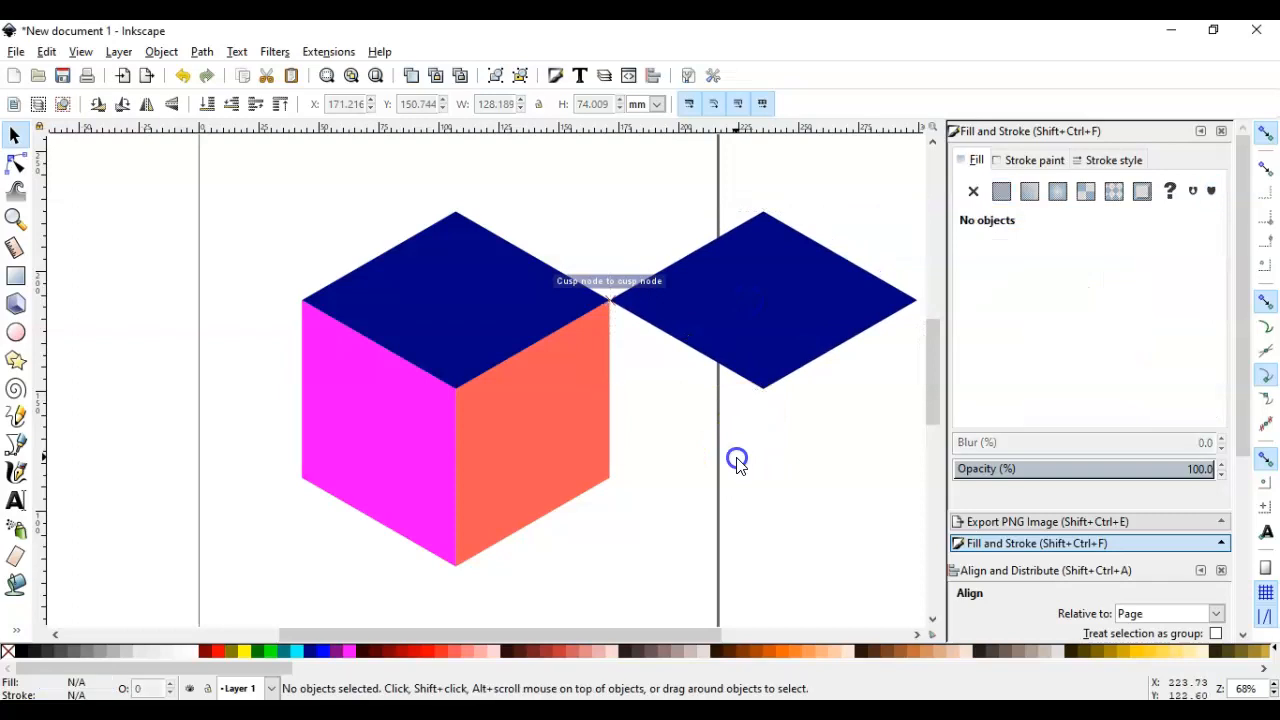
{"action": "left_click", "coordinate": [801, 320]}
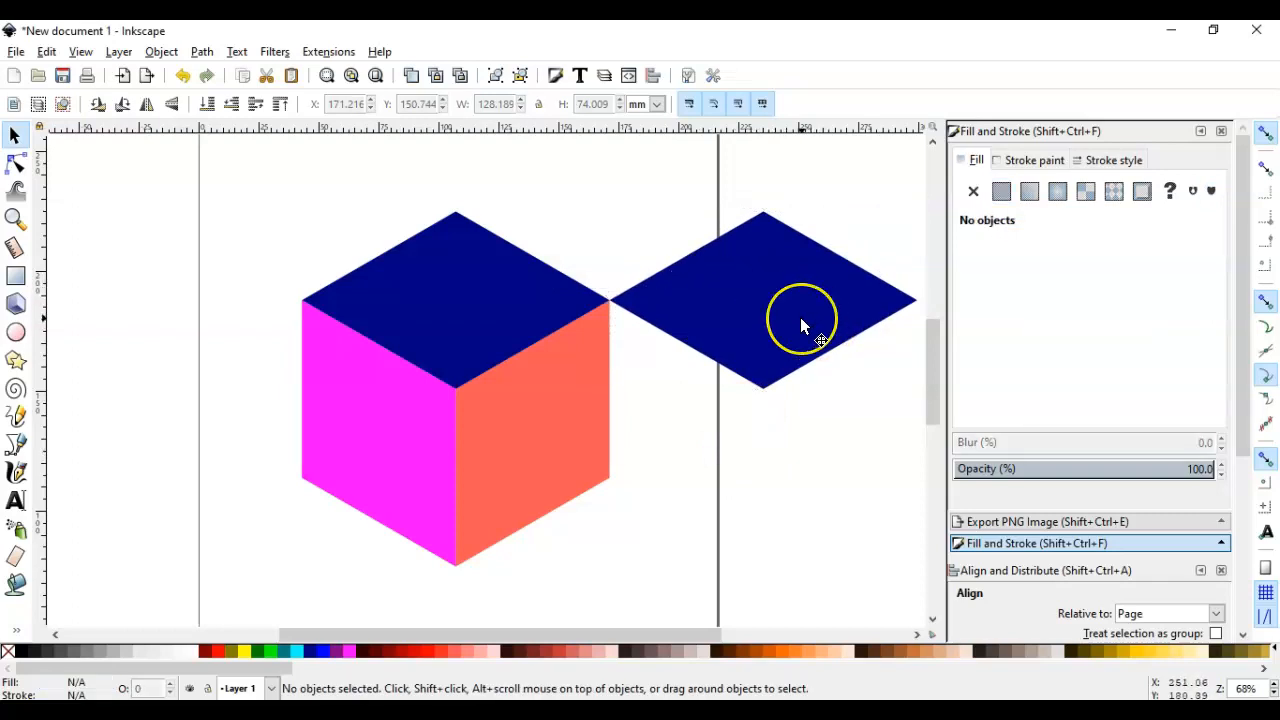
{"action": "left_click", "coordinate": [766, 364]}
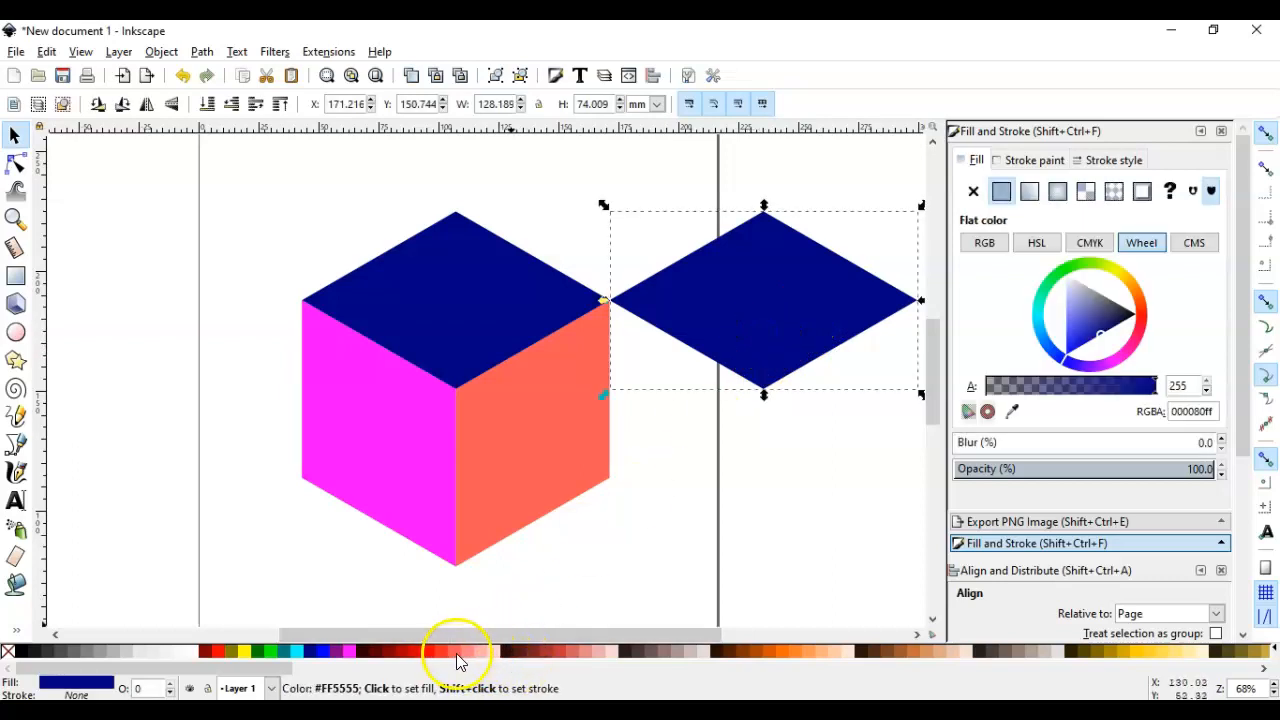
{"action": "left_click", "coordinate": [258, 653]}
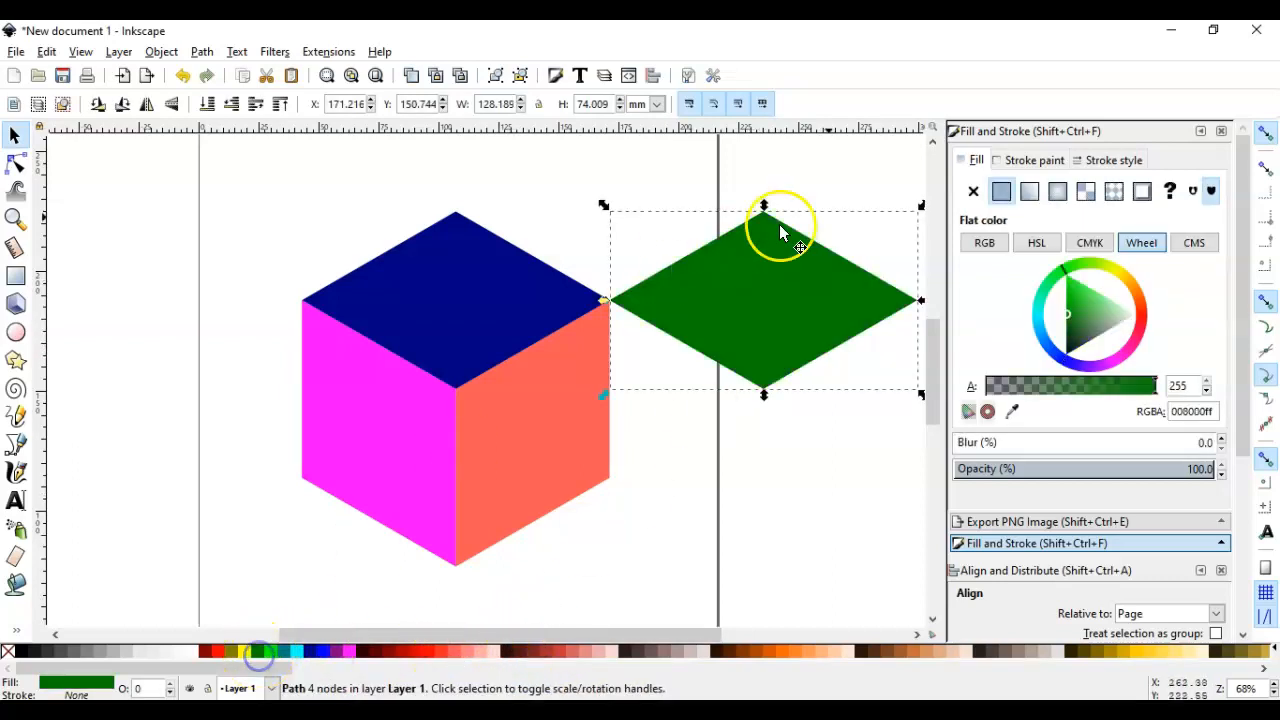
{"action": "left_click_drag", "start_coordinate": [758, 314], "coordinate": [624, 404]}
{"action": "left_click", "coordinate": [760, 288]}
Delete the magenta and light red side faces of the cube
{"action": "left_click_drag", "start_coordinate": [502, 491], "coordinate": [86, 508]}
{"action": "left_click_drag", "start_coordinate": [407, 483], "coordinate": [141, 408]}
{"action": "key", "text": "Delete"}
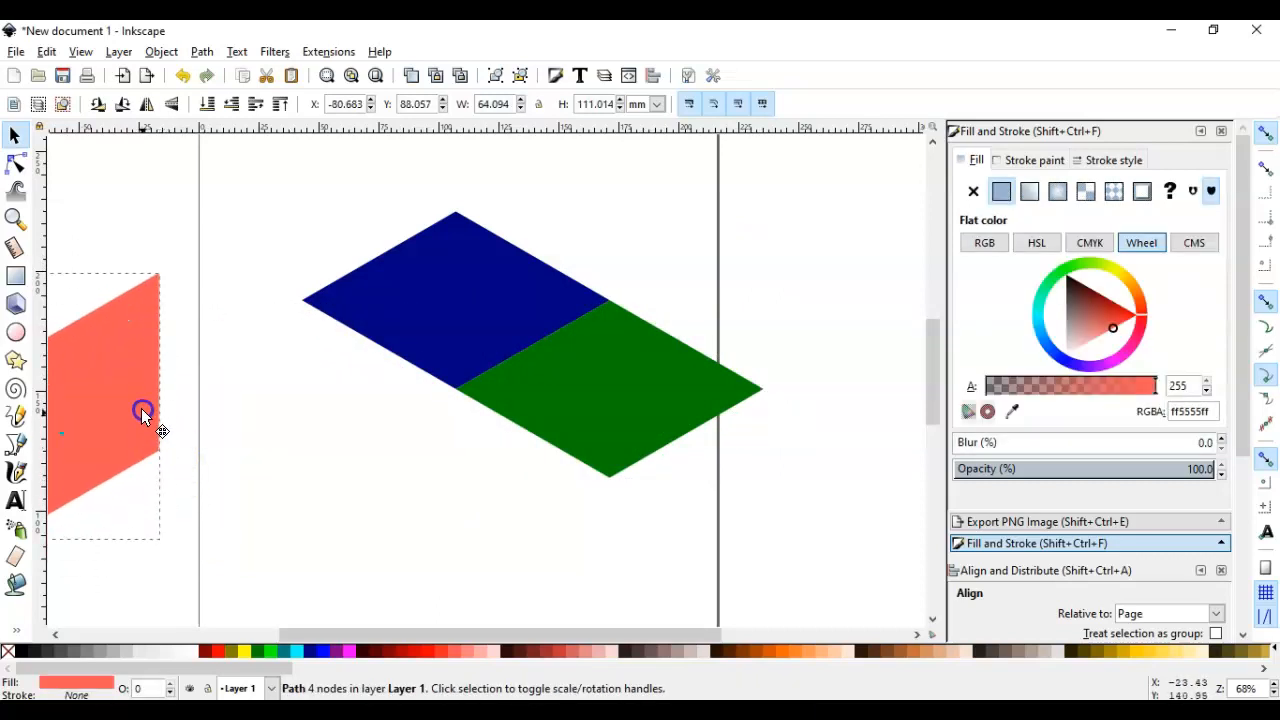
{"action": "key", "text": "Delete"}
Align the navy and green rhombi relative to the Selection Area, centring both on the vertical axis
{"action": "left_click", "coordinate": [542, 398]}
{"action": "left_click", "coordinate": [684, 297]}
{"action": "left_click", "coordinate": [538, 293]}
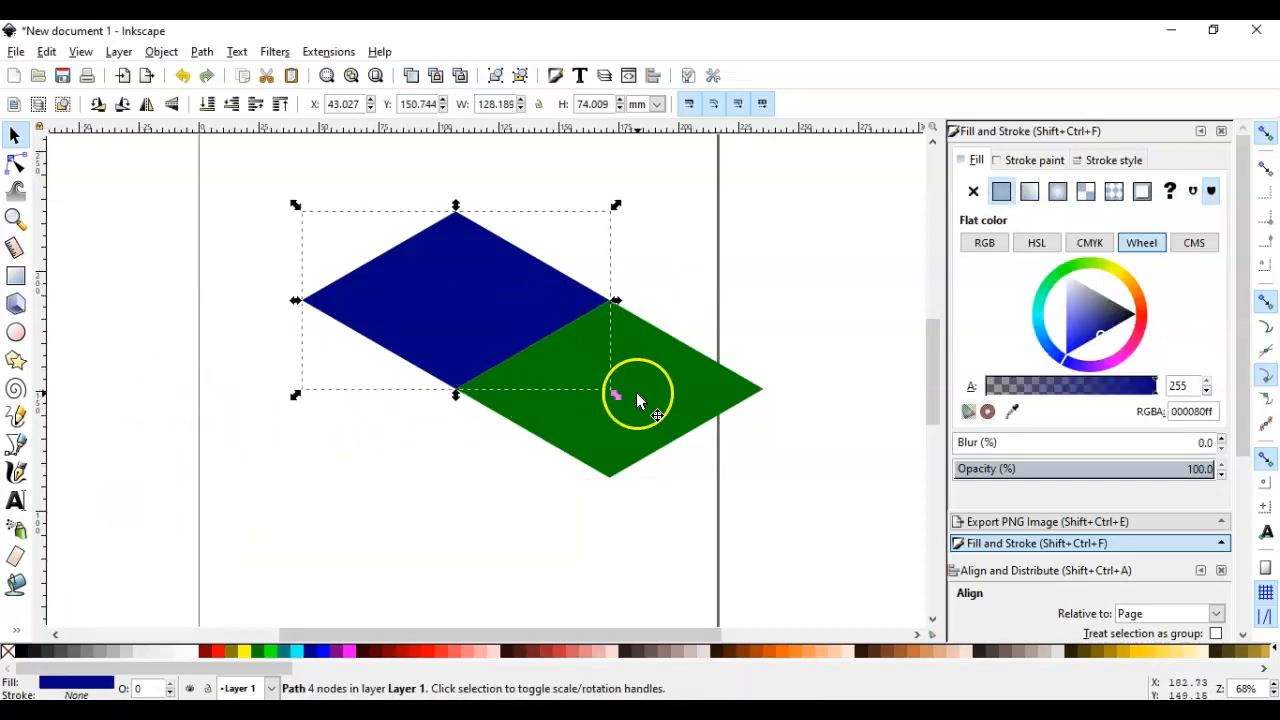
{"action": "left_click", "coordinate": [636, 392]}
{"action": "left_click", "coordinate": [505, 313], "text": "shift"}
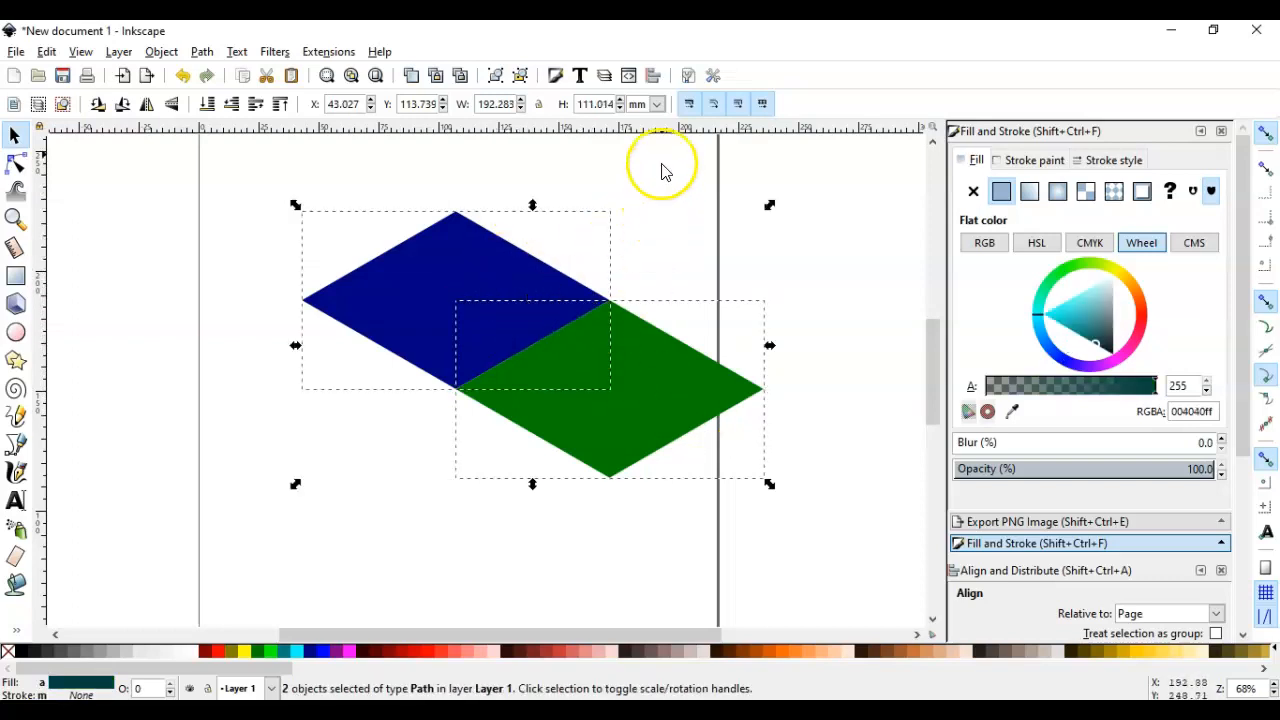
{"action": "left_click", "coordinate": [656, 77]}
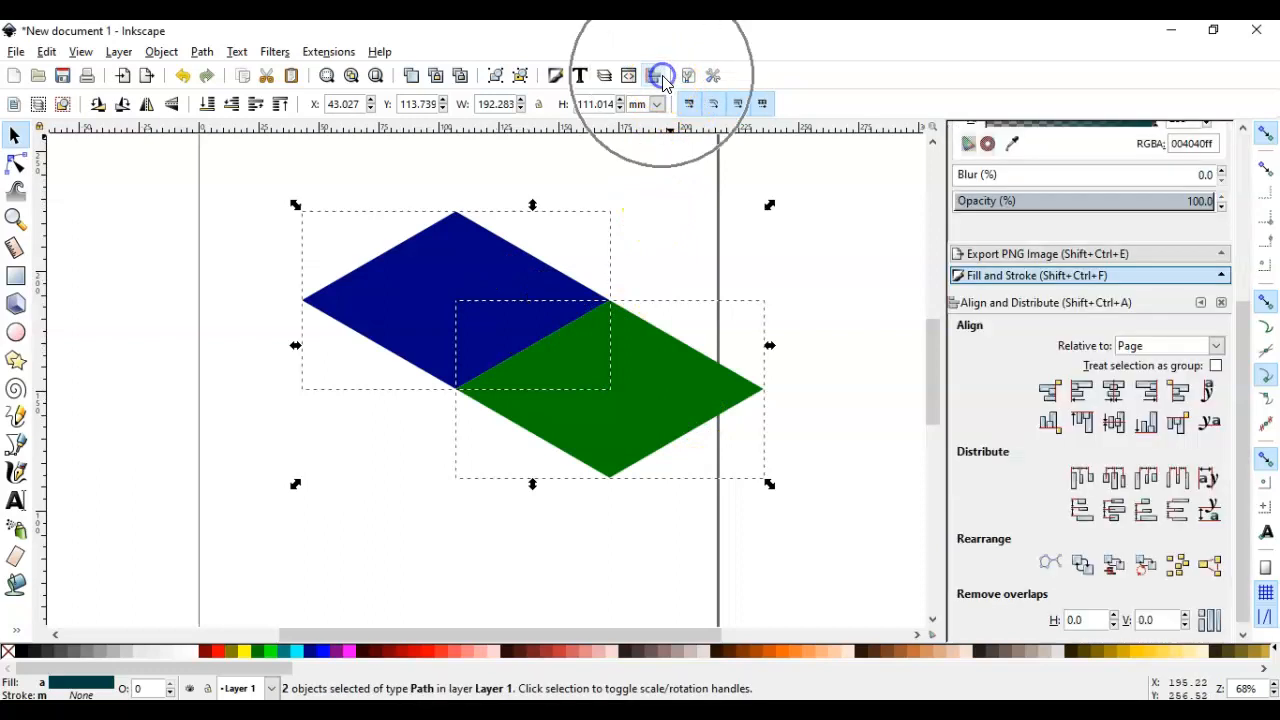
{"action": "key", "text": "ctrl"}
{"action": "key", "text": "ctrl"}
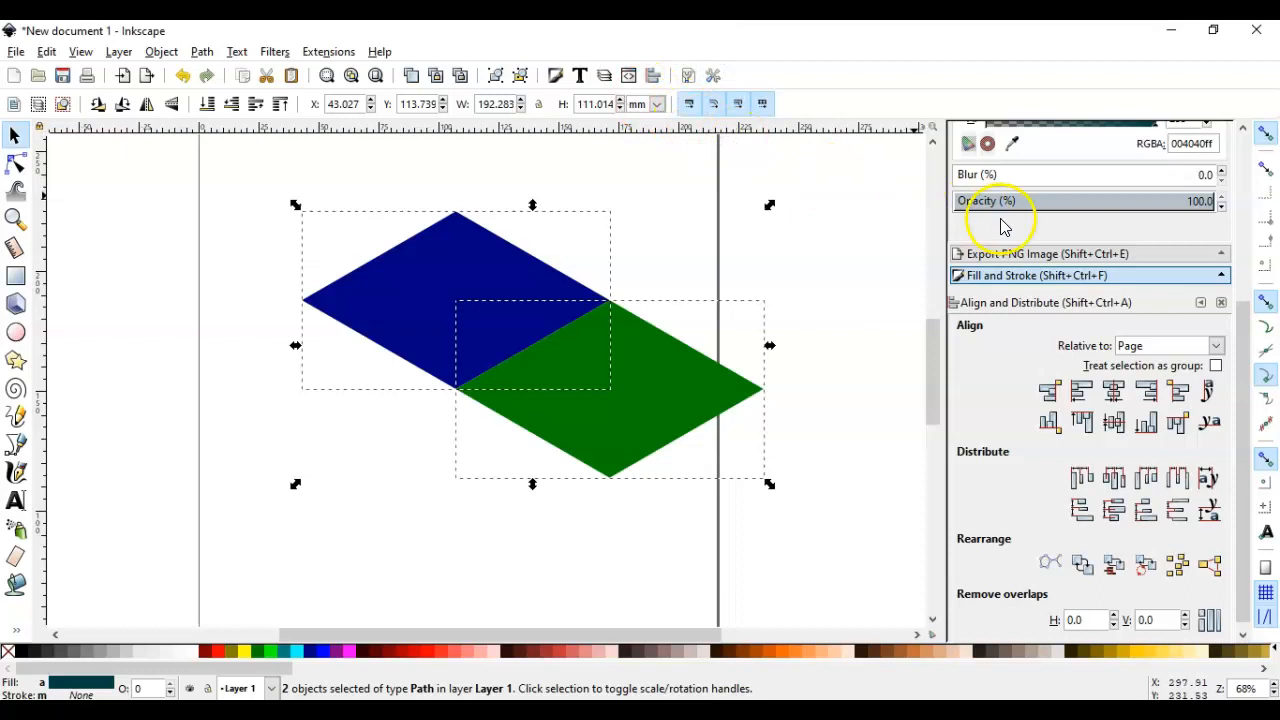
{"action": "scroll", "coordinate": [1095, 331], "scroll_direction": "down", "scroll_amount": 1}
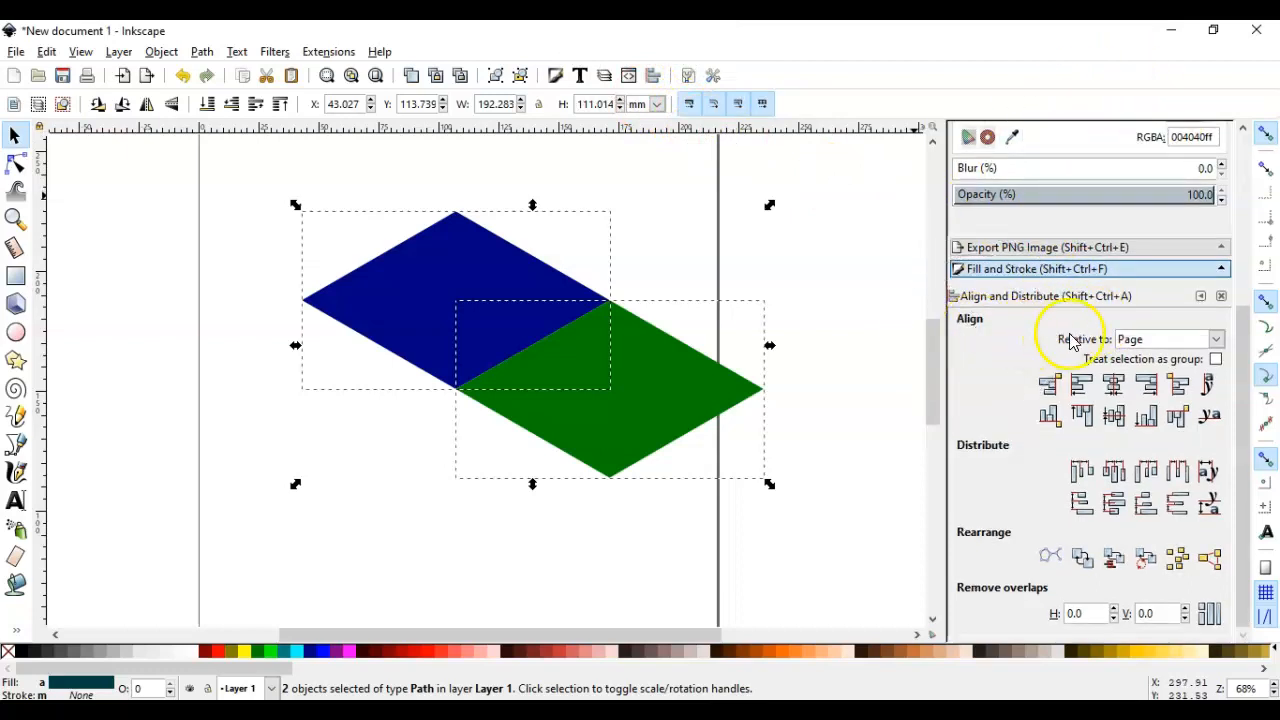
{"action": "left_click", "coordinate": [1158, 339]}
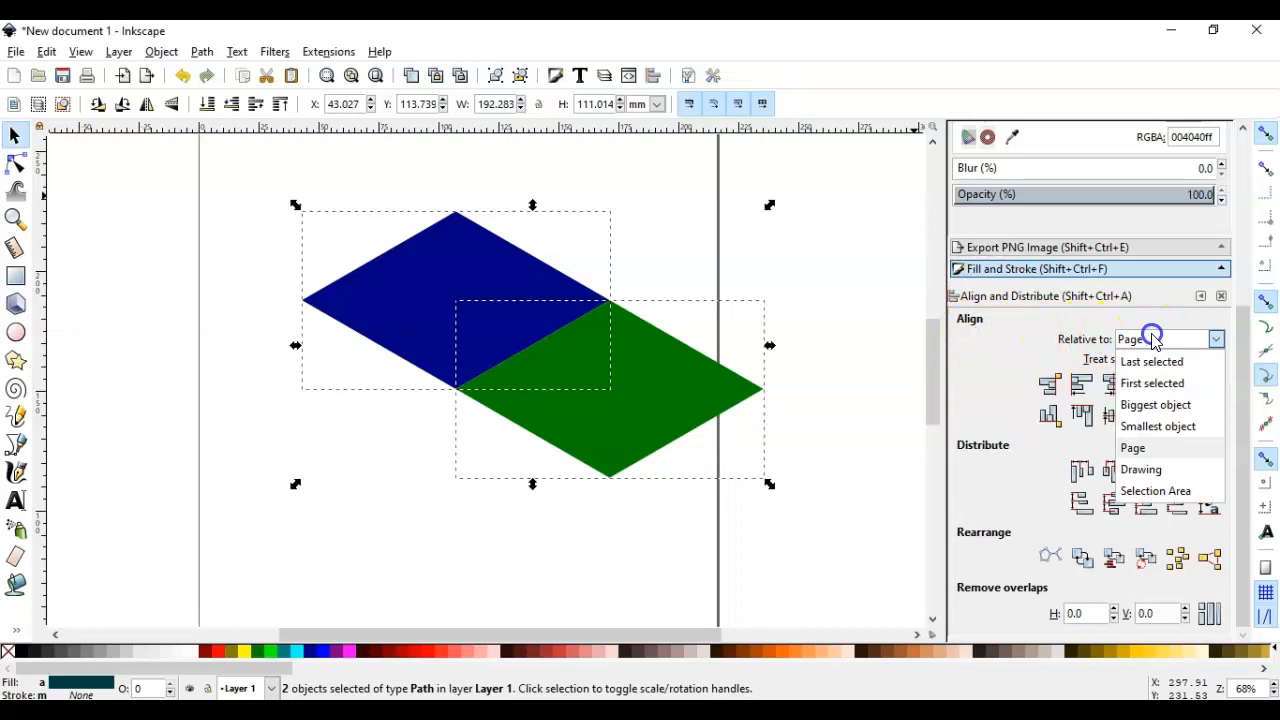
{"action": "left_click", "coordinate": [1155, 490]}
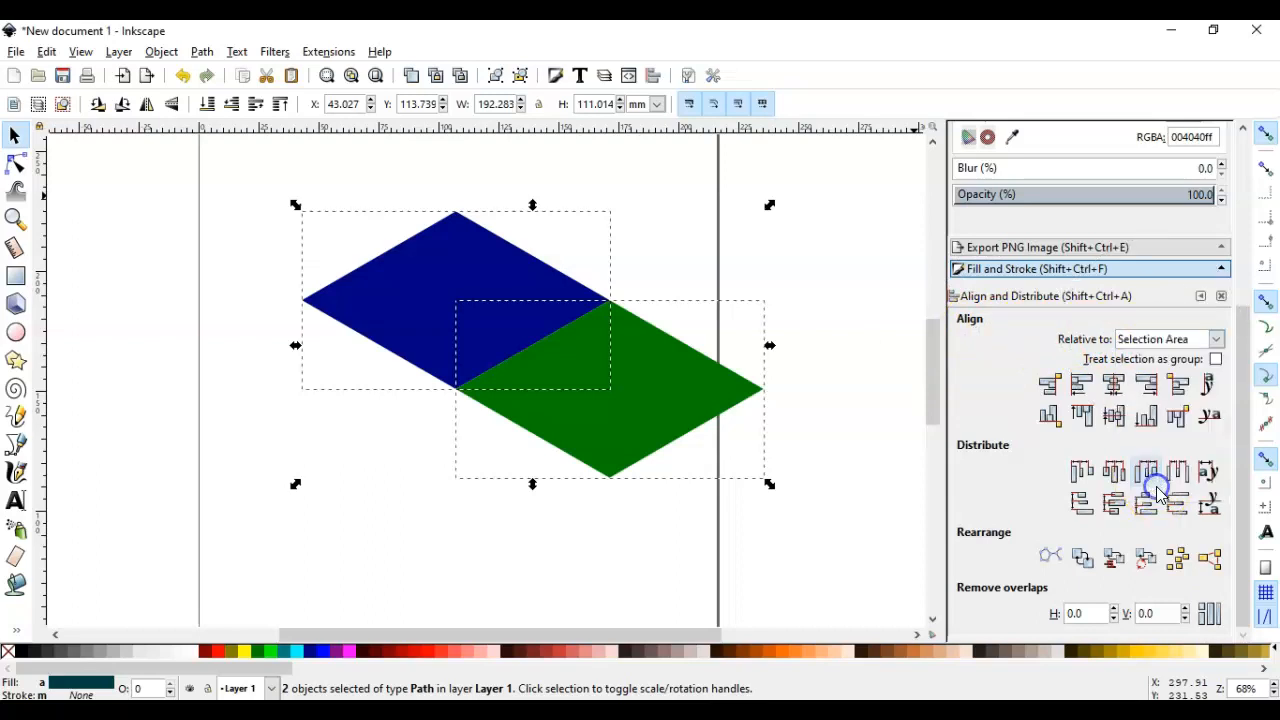
{"action": "left_click", "coordinate": [1115, 390]}
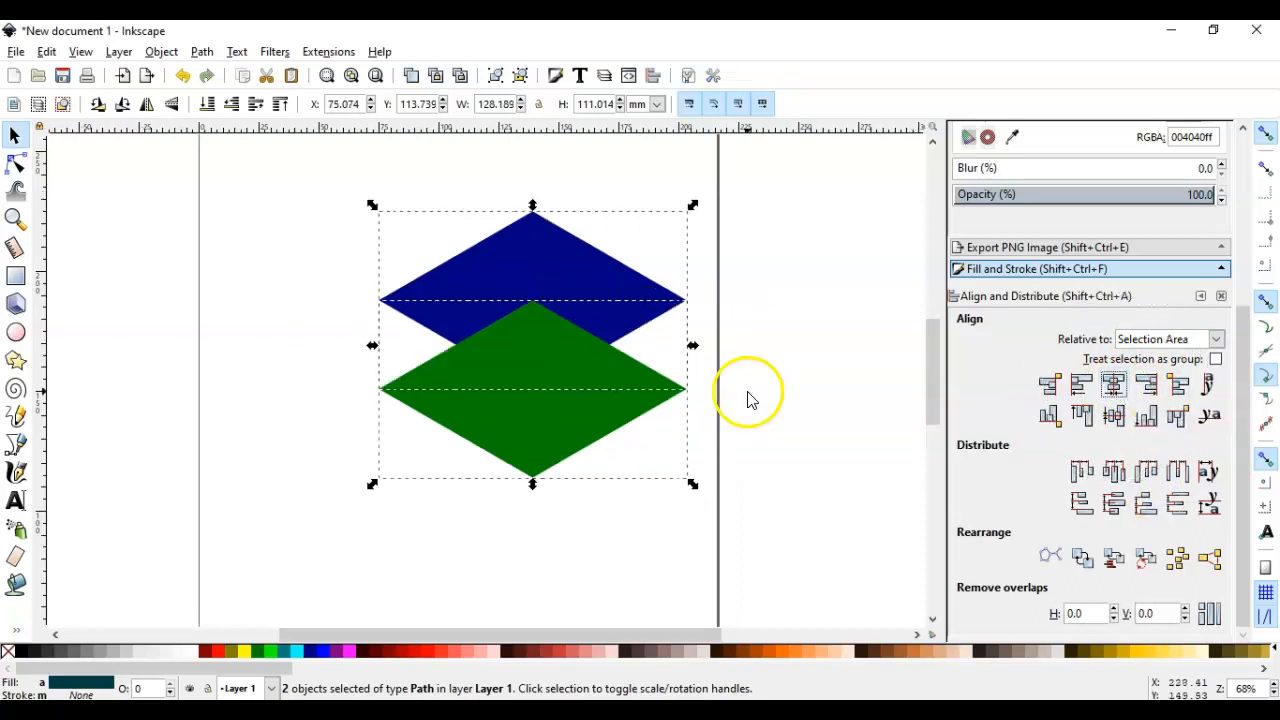
Subtract the green rhombus from the navy one with Difference and shift the resulting chevron slightly left
{"action": "left_click", "coordinate": [201, 51]}
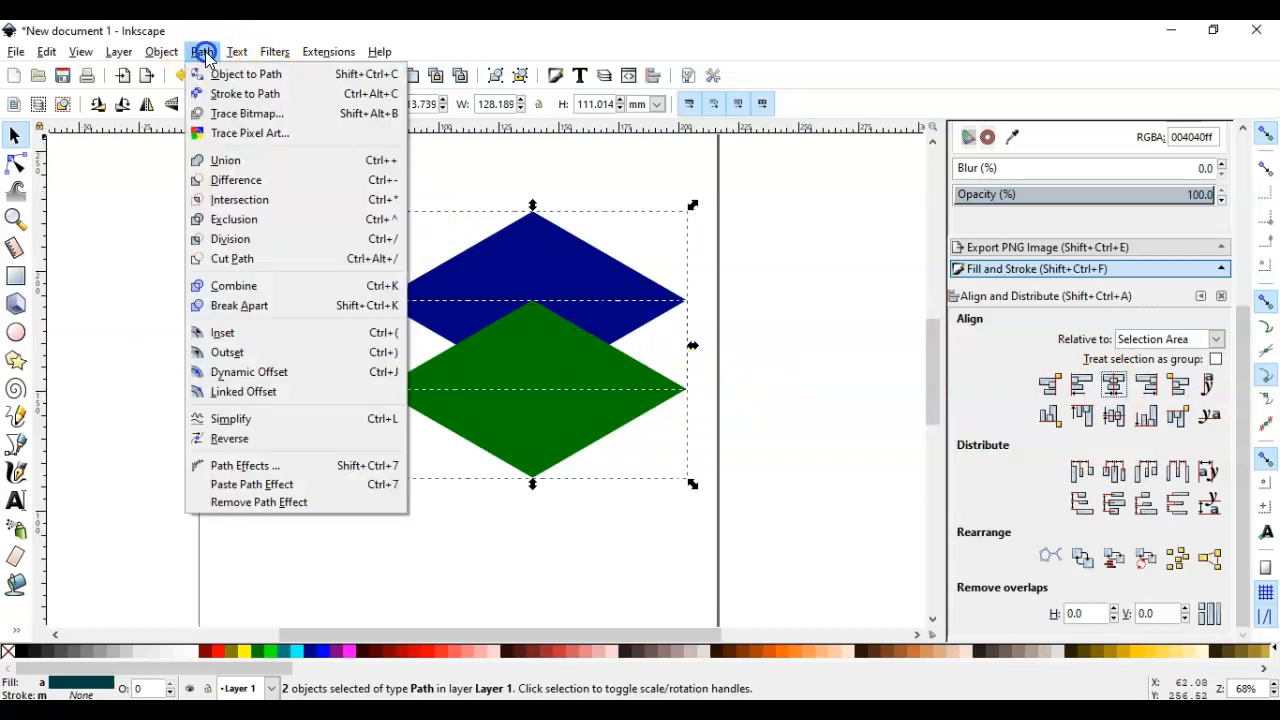
{"action": "left_click", "coordinate": [218, 182]}
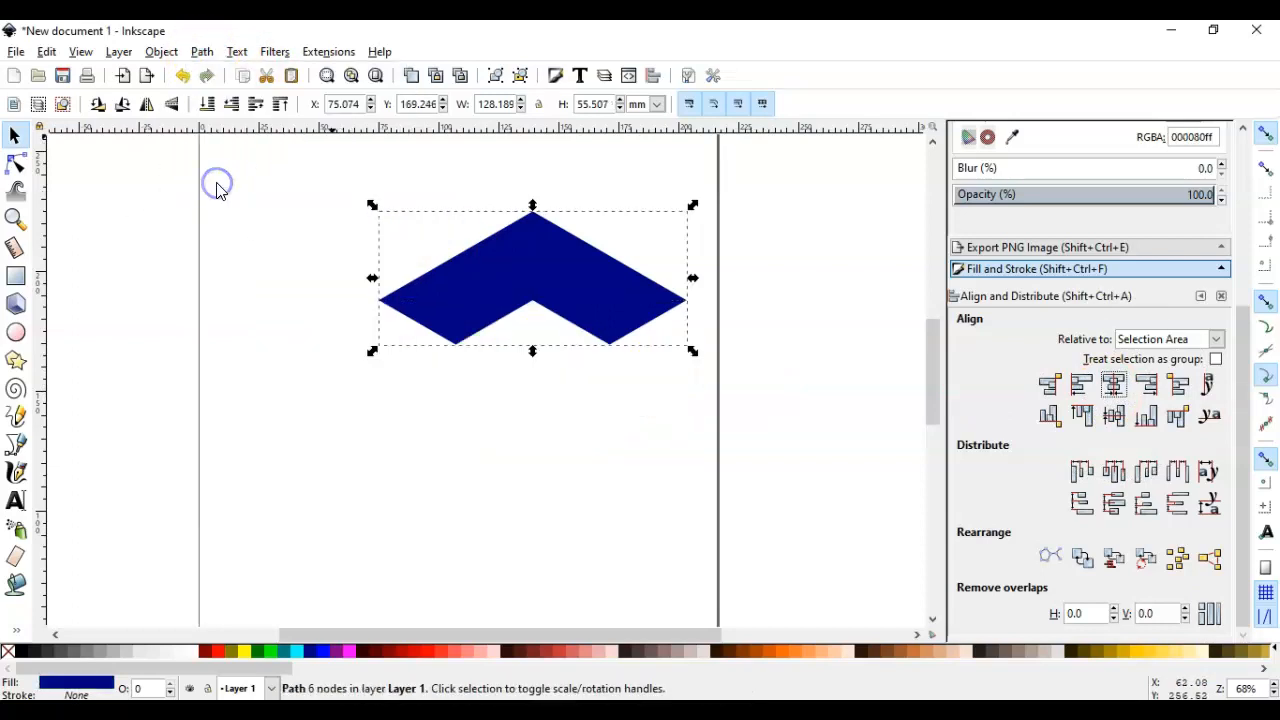
{"action": "left_click_drag", "start_coordinate": [493, 302], "coordinate": [425, 310]}
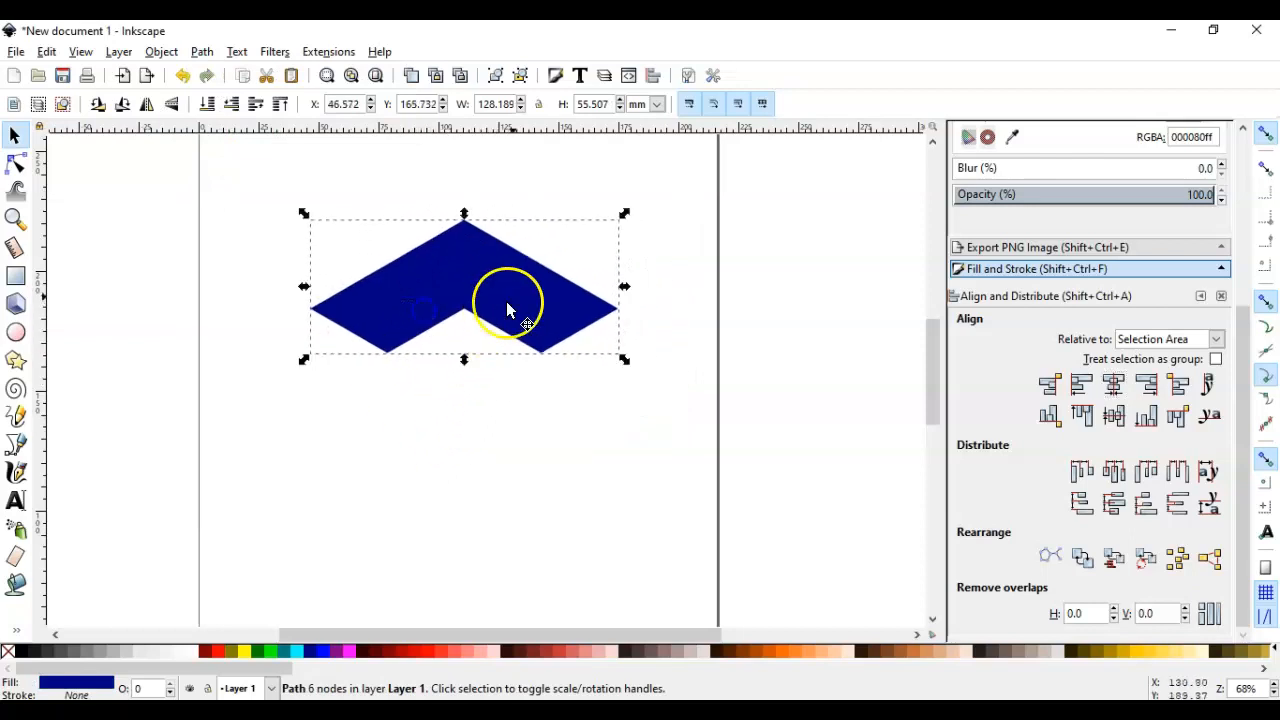
Compare the navy chevron with the top faces of the blocks in tesolation1.svg, and return to the working document
{"action": "left_click_drag", "start_coordinate": [634, 30], "coordinate": [873, 21]}
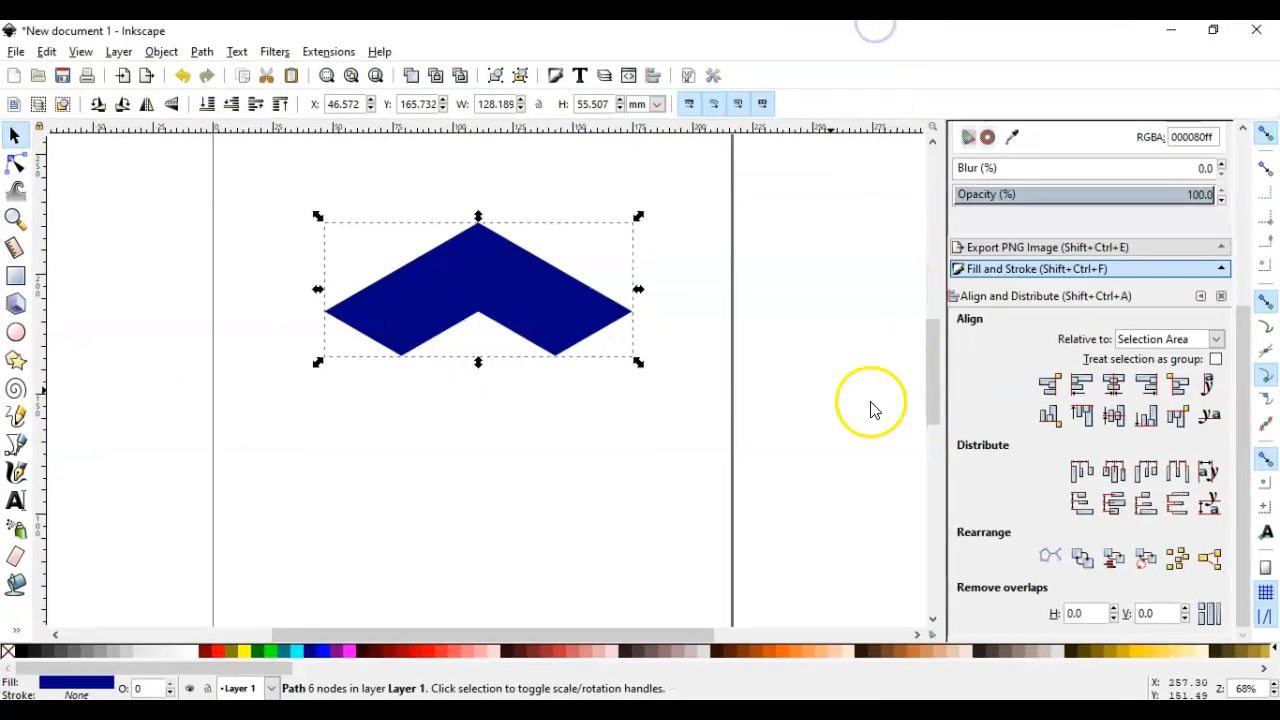
{"action": "left_click_drag", "start_coordinate": [651, 46], "coordinate": [669, 57]}
{"action": "left_click_drag", "start_coordinate": [1000, 463], "coordinate": [1212, 700]}
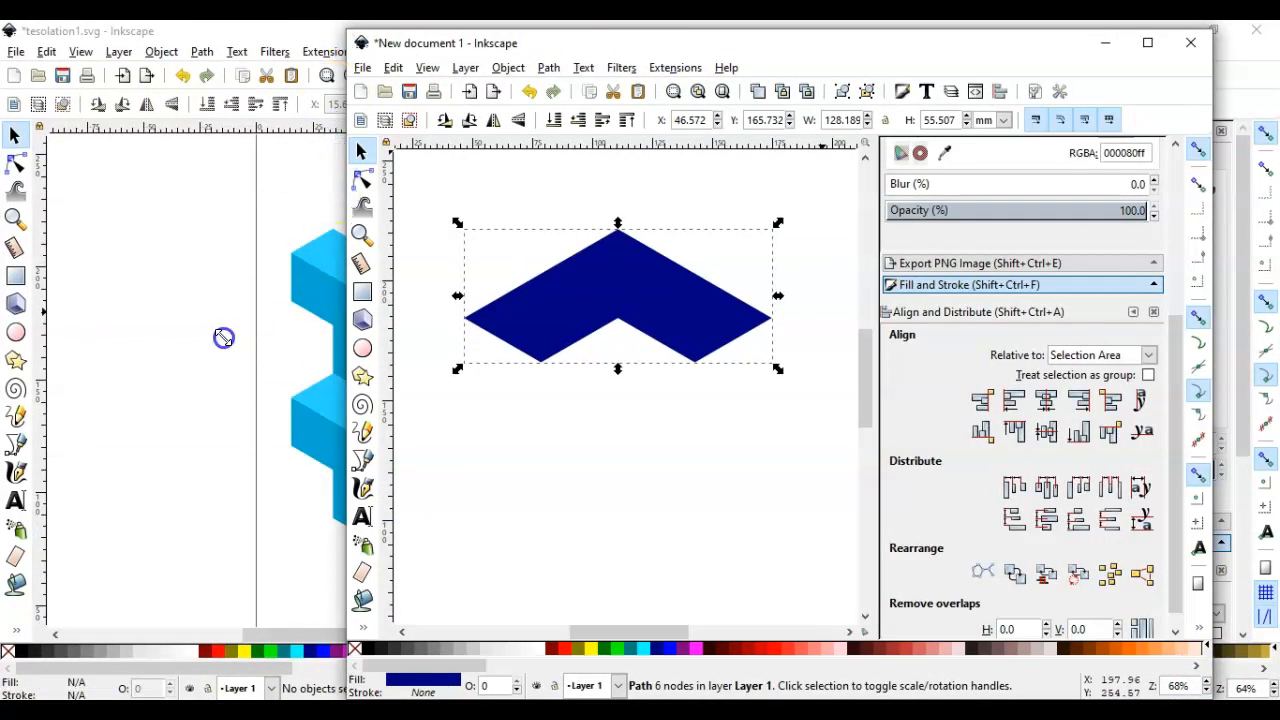
{"action": "left_click", "coordinate": [345, 343]}
{"action": "left_click", "coordinate": [608, 351]}
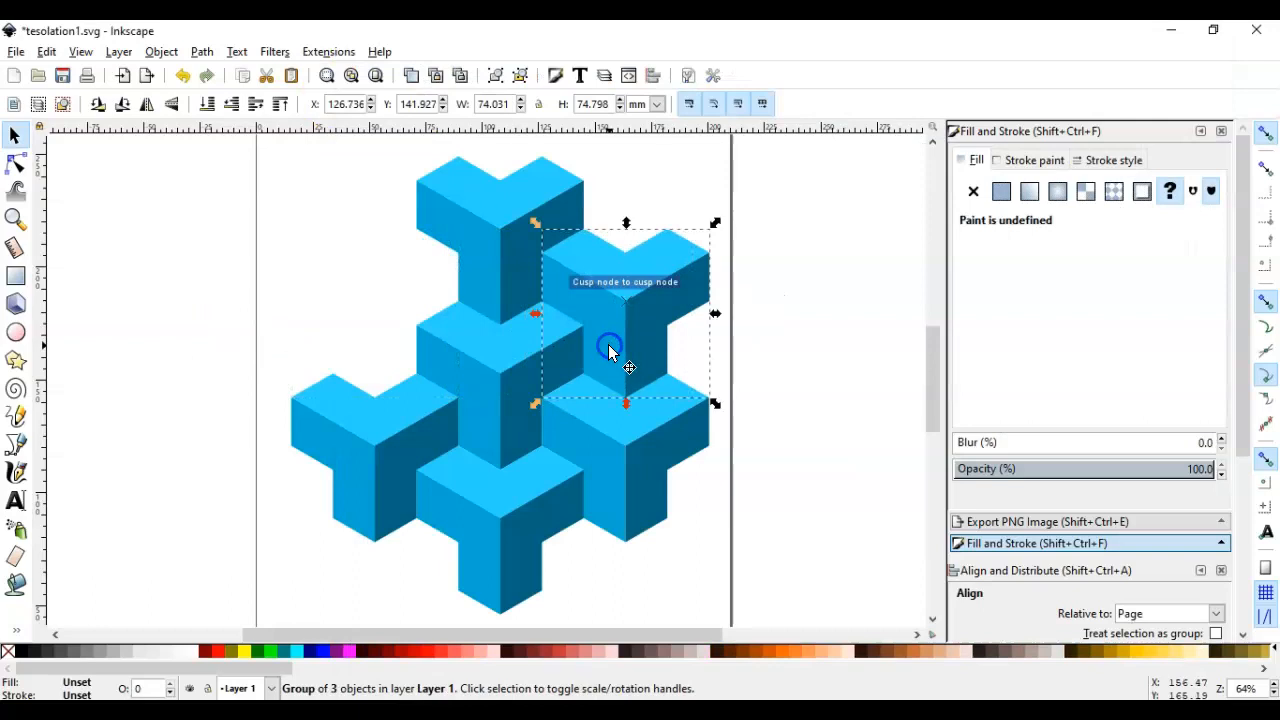
{"action": "left_click", "coordinate": [797, 360]}
{"action": "key", "text": "alt+Tab"}
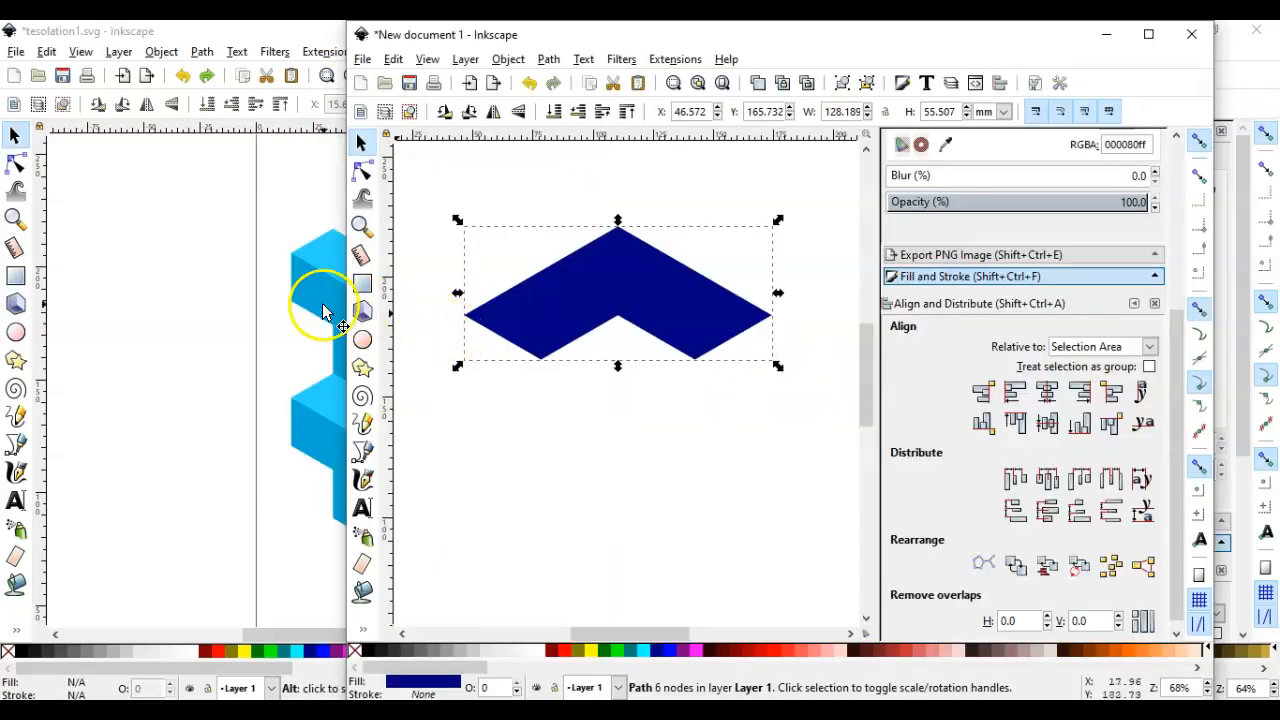
{"action": "left_click_drag", "start_coordinate": [343, 297], "coordinate": [674, 295]}
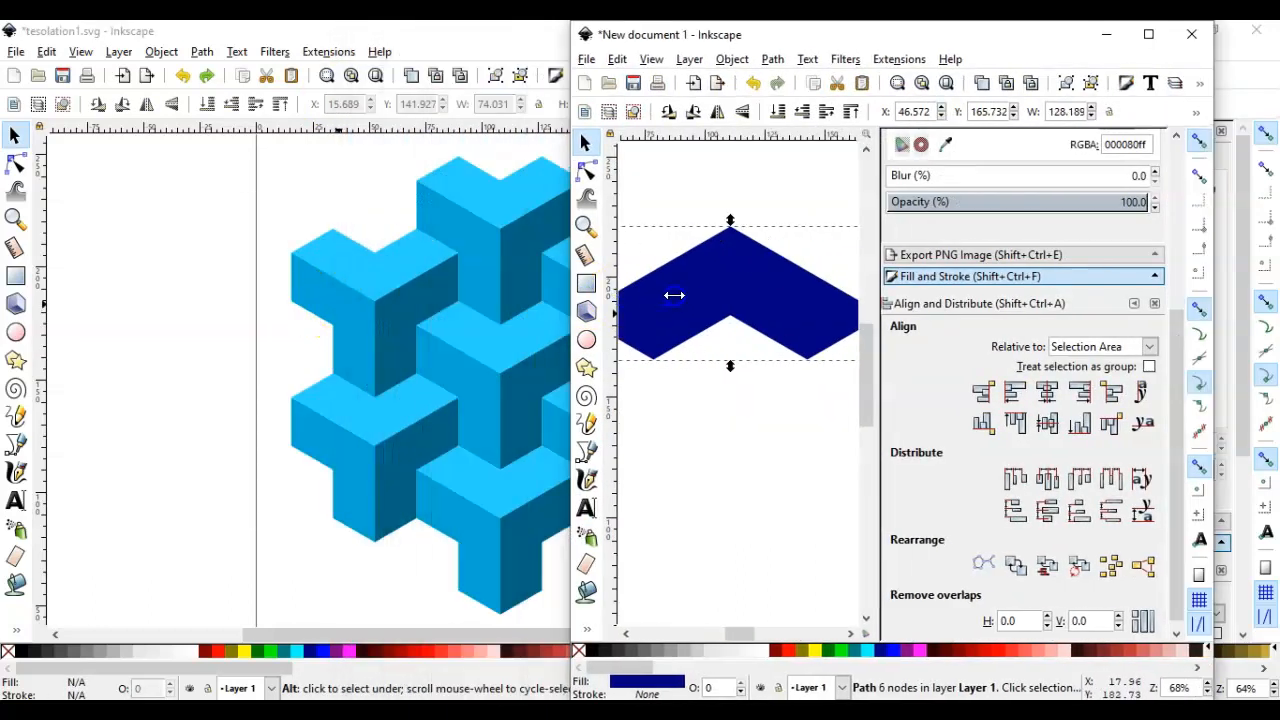
{"action": "left_click", "coordinate": [1153, 35]}
{"action": "mouse_move", "coordinate": [571, 334]}
{"action": "left_mouse_down"}
{"action": "mouse_move", "coordinate": [594, 314]}
{"action": "mouse_move", "coordinate": [582, 320]}
{"action": "left_mouse_up"}
{"action": "key", "text": "alt+Tab"}
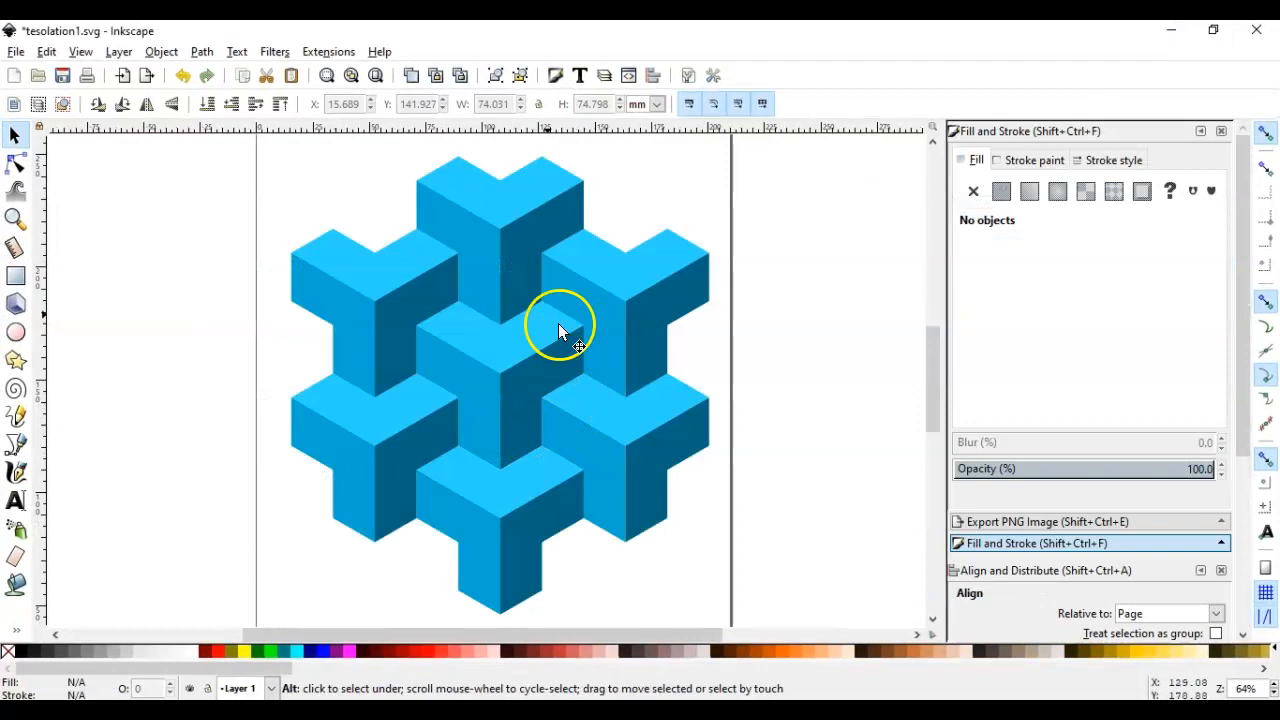
{"action": "key", "text": "alt+Tab"}
Flip the navy chevron vertically and place a duplicate of it below and to the right
{"action": "left_click_drag", "start_coordinate": [493, 297], "coordinate": [517, 339]}
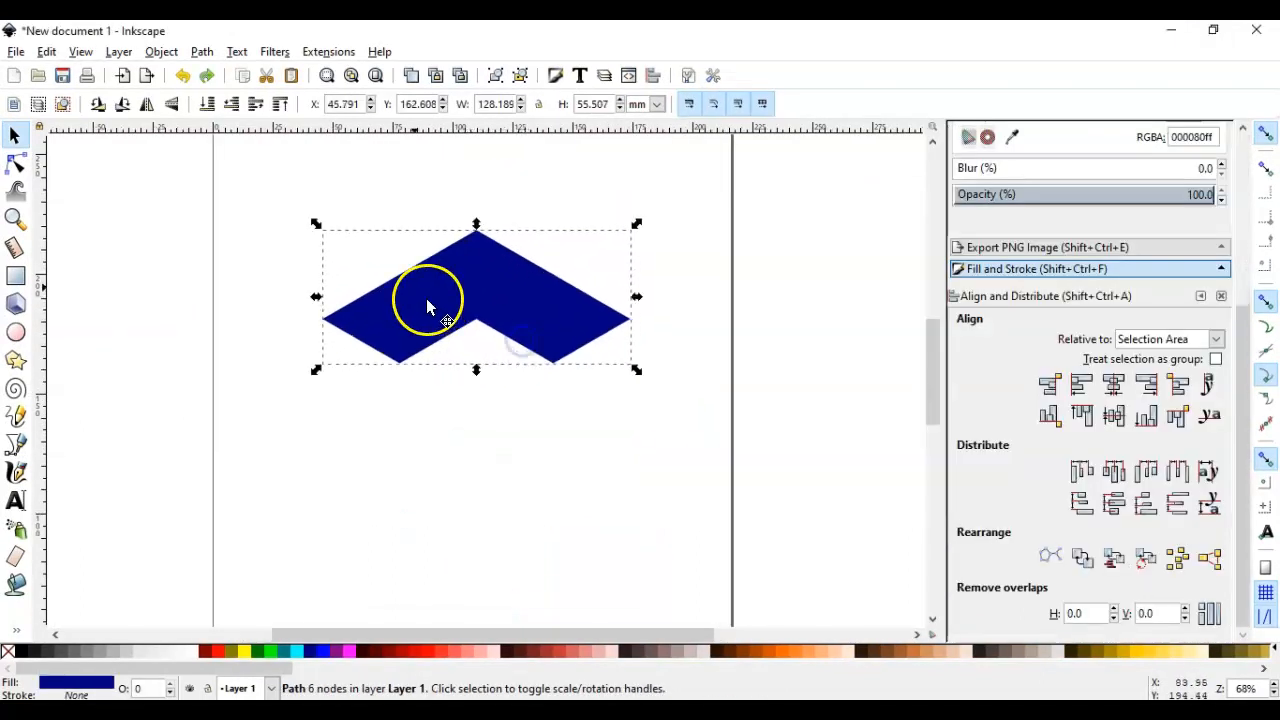
{"action": "left_click", "coordinate": [178, 106]}
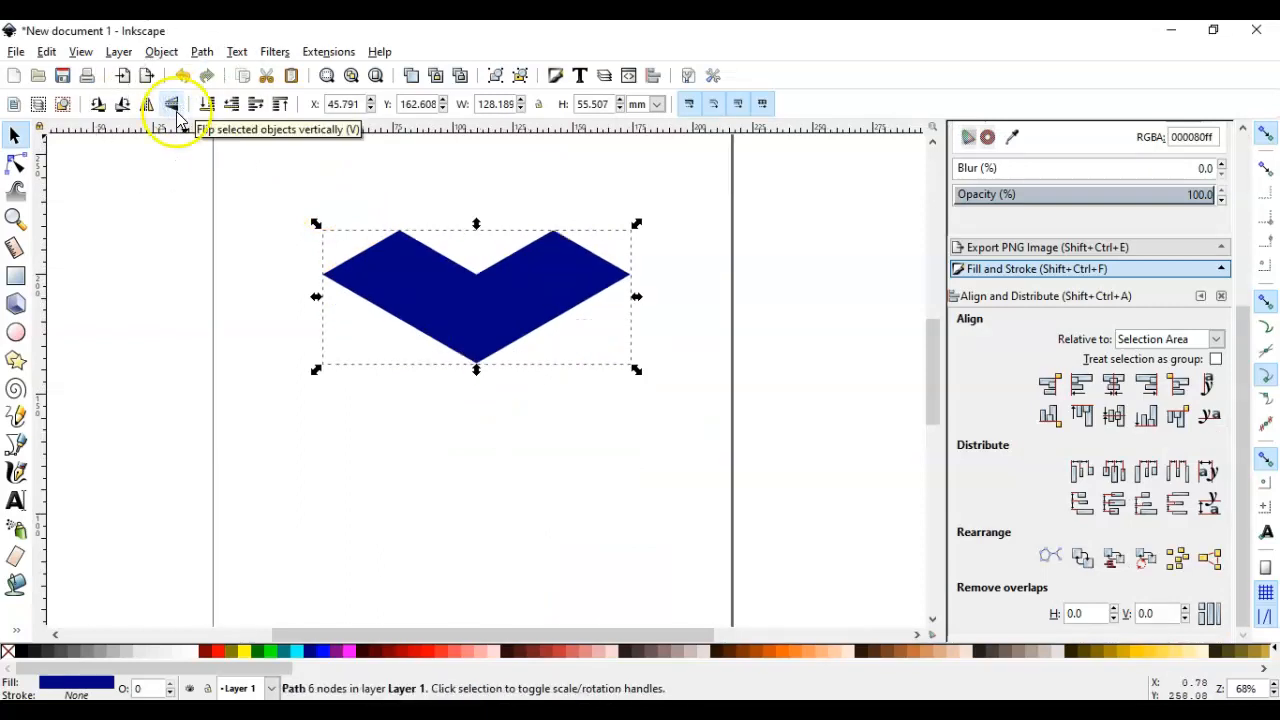
{"action": "right_click", "coordinate": [559, 294]}
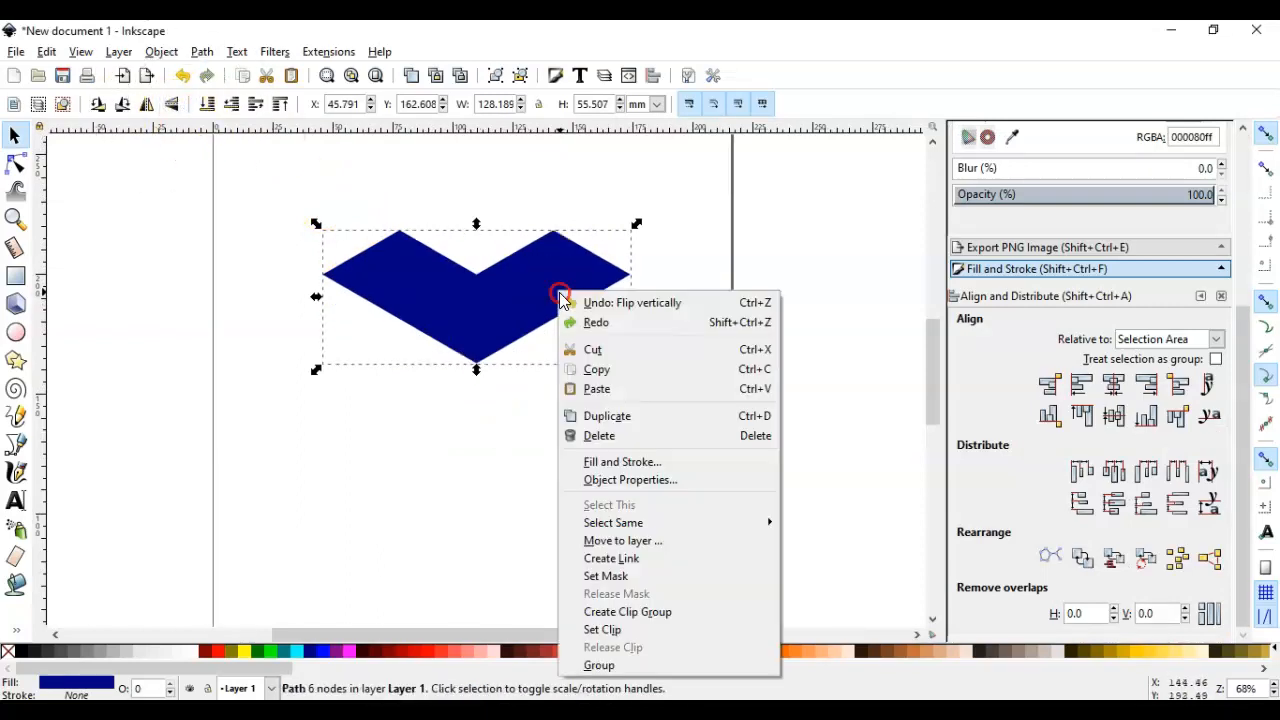
{"action": "left_click", "coordinate": [601, 416]}
{"action": "left_click_drag", "start_coordinate": [520, 320], "coordinate": [640, 480]}
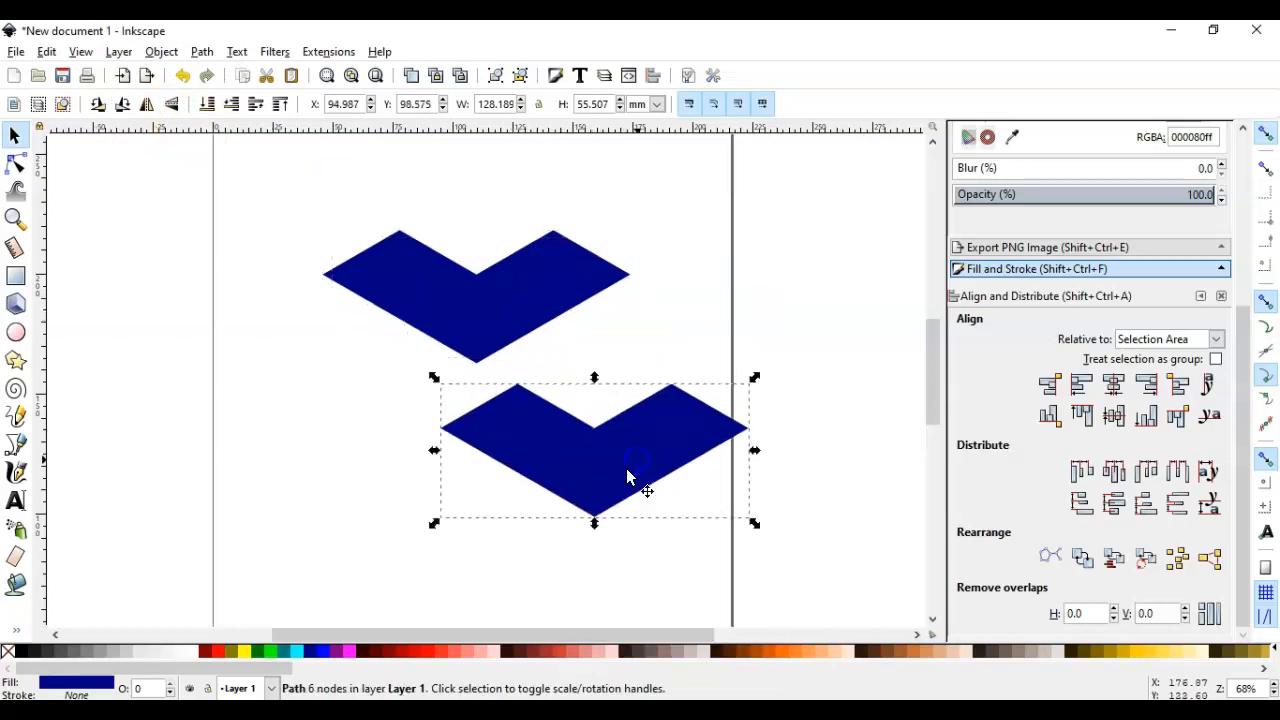
Fill the lower chevron with bright blue (0066ff) and the upper one with dark navy (002255)
{"action": "left_click", "coordinate": [297, 650]}
{"action": "left_click_drag", "start_coordinate": [186, 669], "coordinate": [770, 675]}
{"action": "left_click_drag", "start_coordinate": [689, 668], "coordinate": [770, 653]}
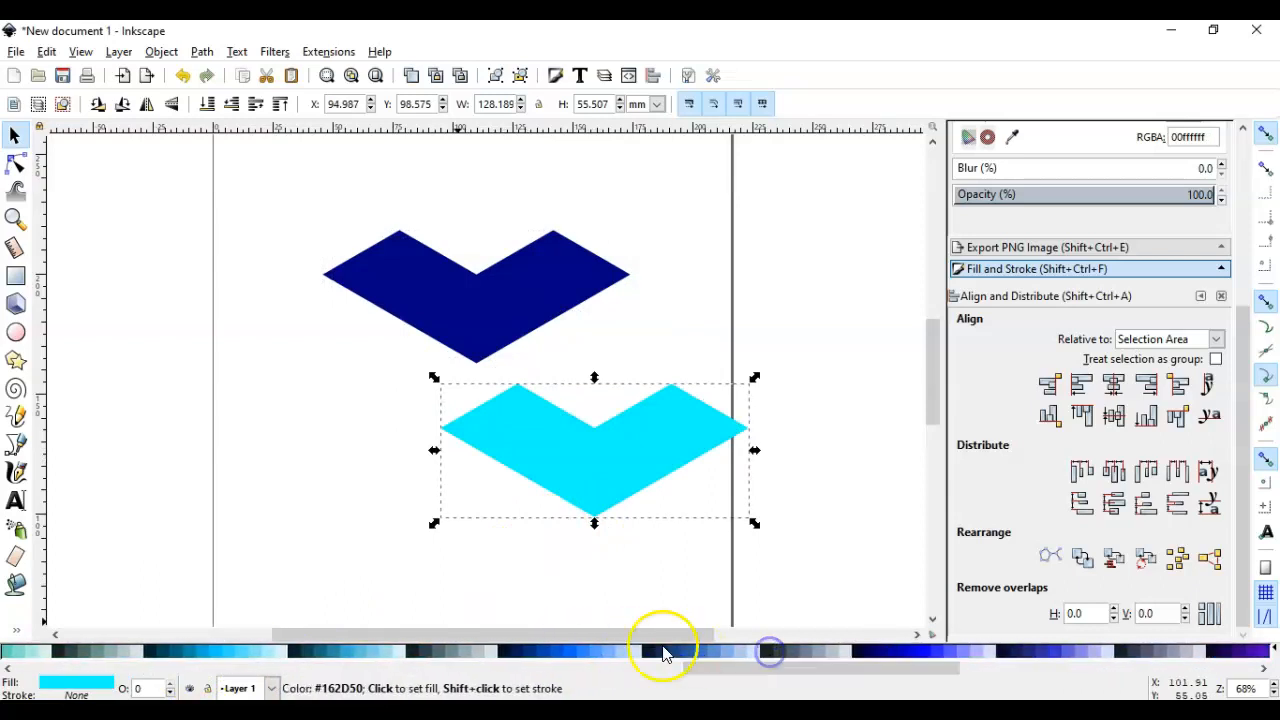
{"action": "left_click", "coordinate": [570, 652]}
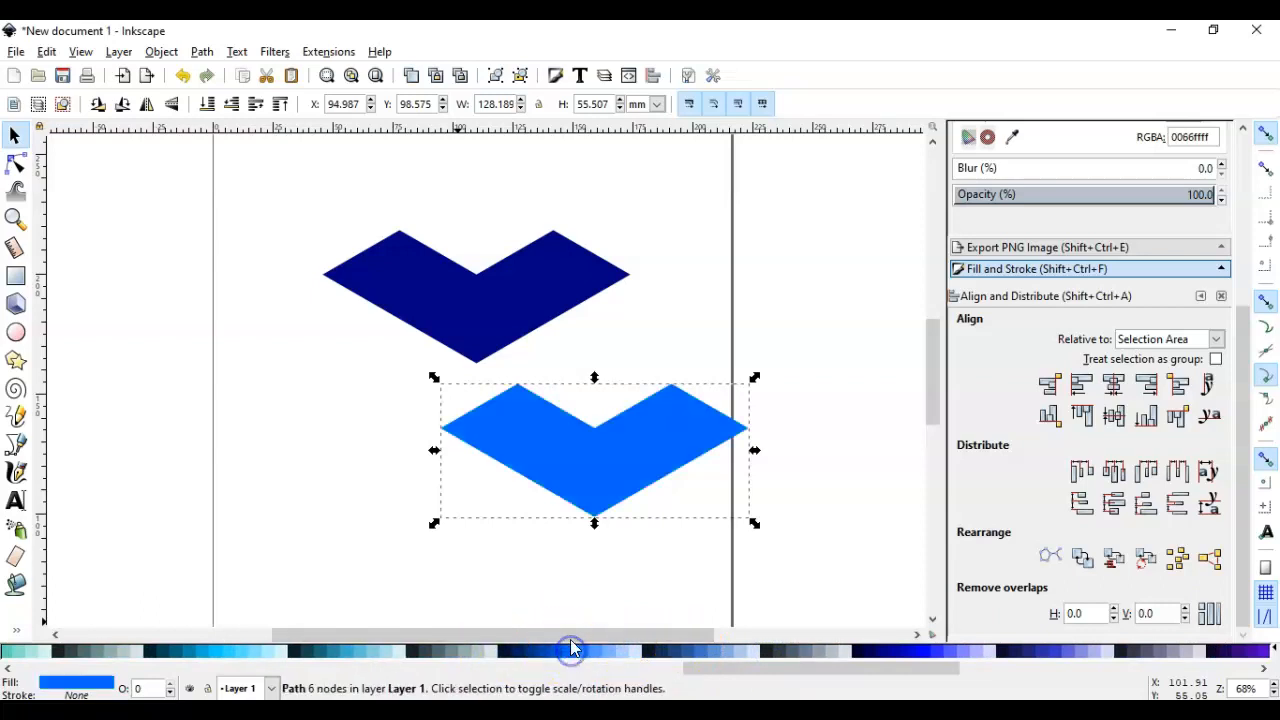
{"action": "left_click", "coordinate": [518, 305]}
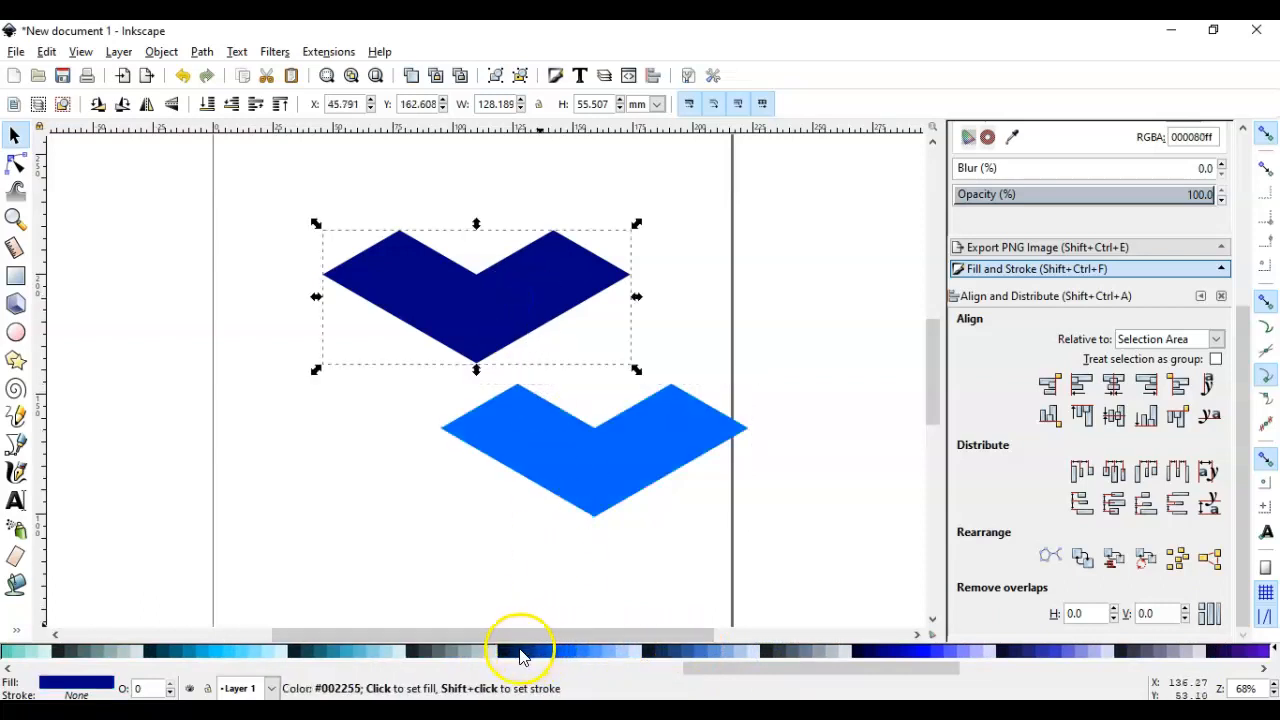
{"action": "left_click", "coordinate": [516, 651]}
Rotate the bright blue chevron clockwise into a side face and snap it to the dark top face's lower-right edge
{"action": "left_click_drag", "start_coordinate": [566, 502], "coordinate": [553, 451]}
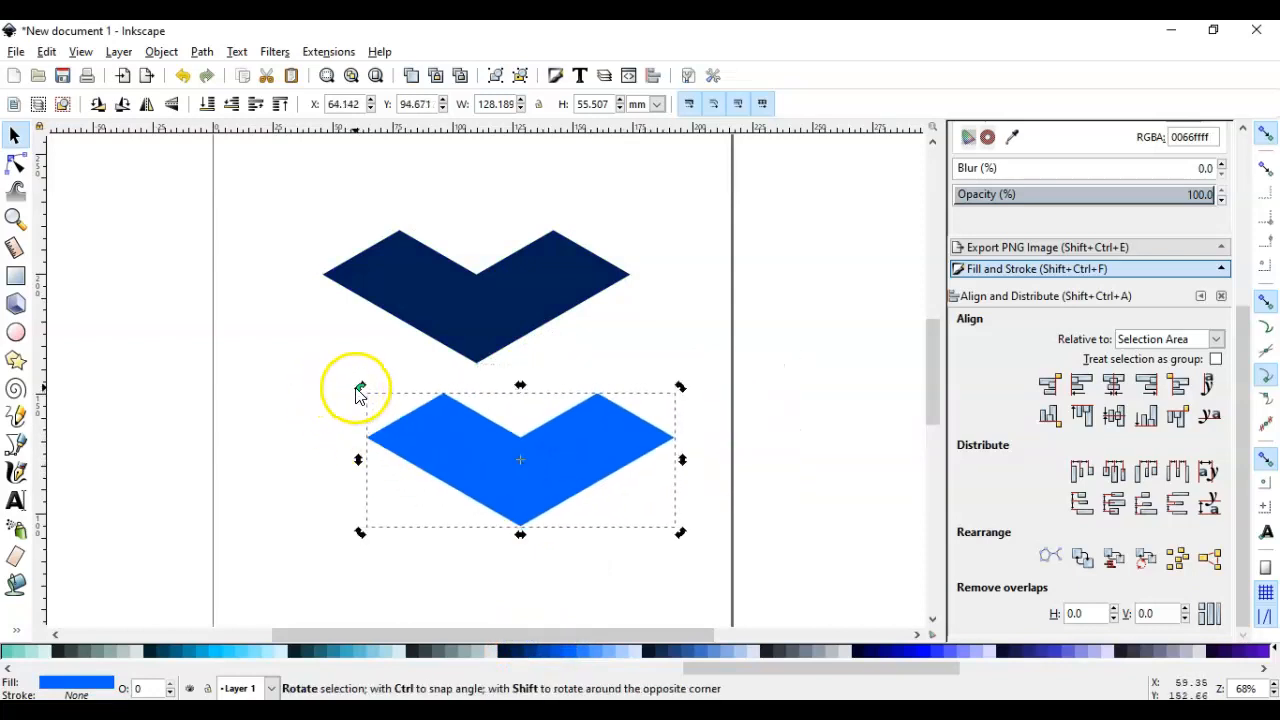
{"action": "left_click_drag", "start_coordinate": [361, 389], "coordinate": [700, 311]}
{"action": "left_click_drag", "start_coordinate": [600, 429], "coordinate": [614, 367]}
{"action": "left_click", "coordinate": [735, 385]}
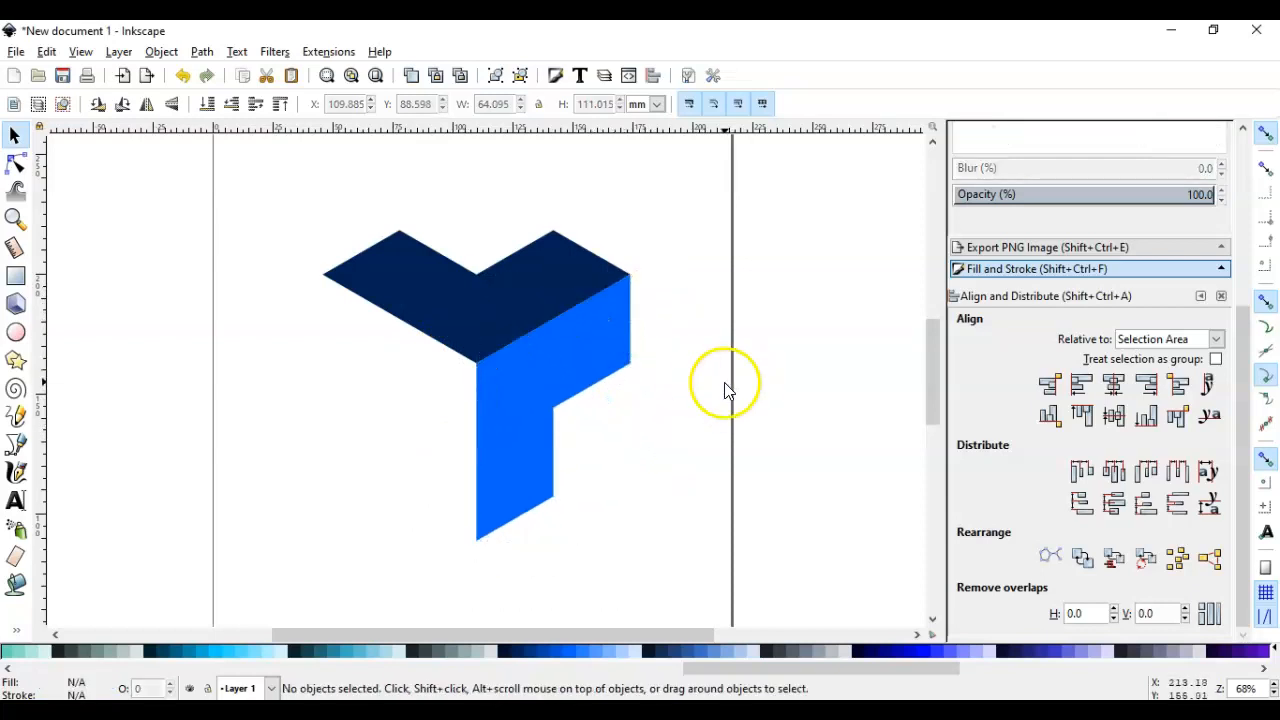
Duplicate the bright blue side face, move the copy left of the figure and flip it horizontally
{"action": "left_click", "coordinate": [575, 360]}
{"action": "left_click_drag", "start_coordinate": [578, 354], "coordinate": [233, 376]}
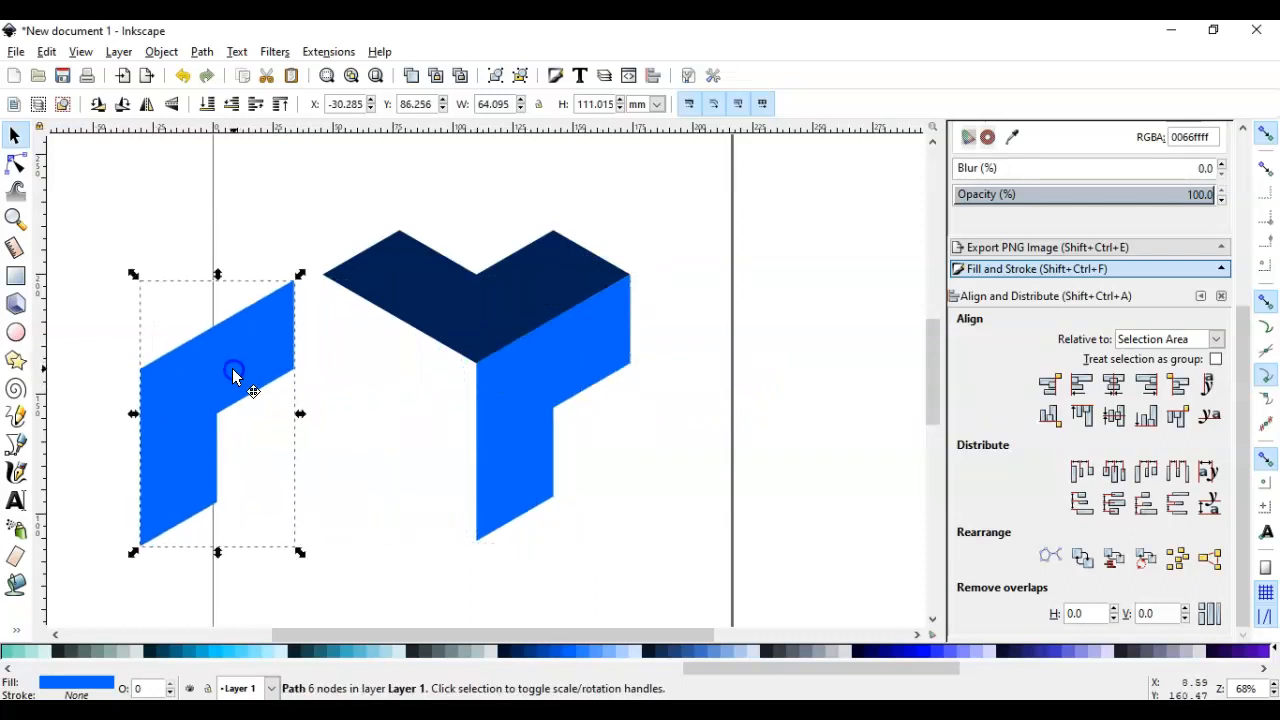
{"action": "left_click", "coordinate": [146, 104]}
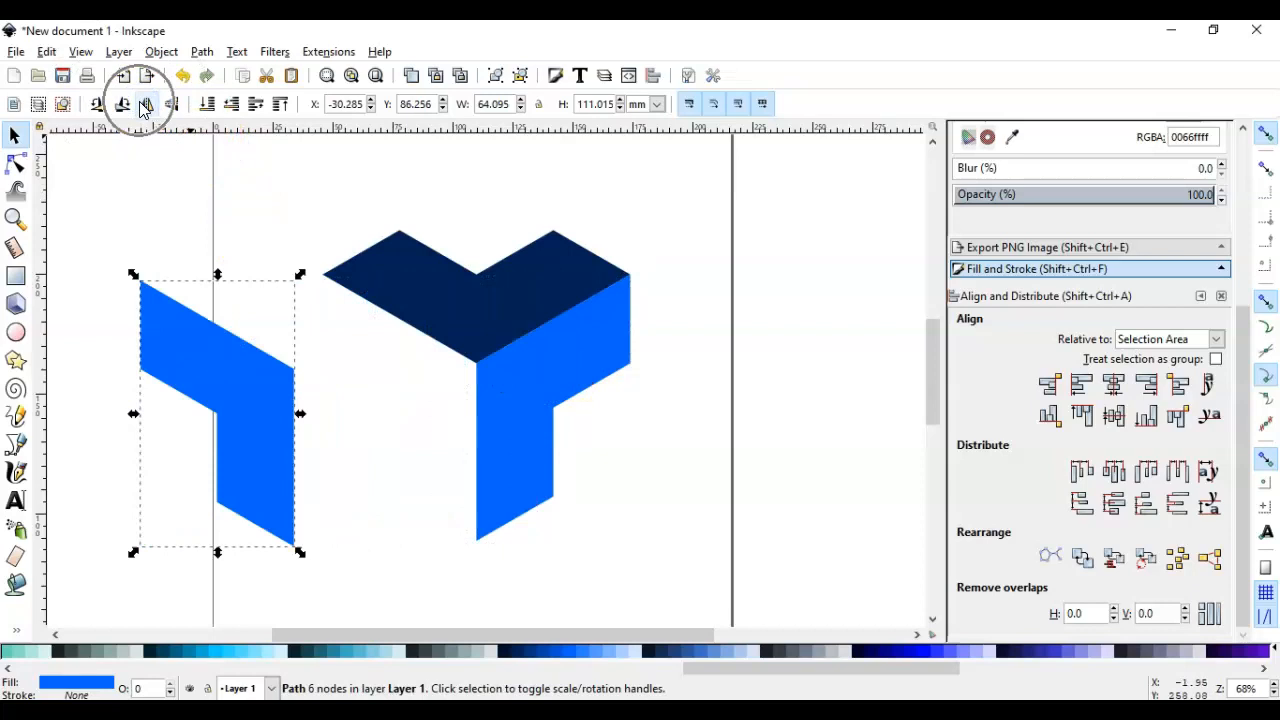
Fill the flipped copy with light blue (5599ff) and snap it to the dark top face's lower-left edge
{"action": "left_click_drag", "start_coordinate": [186, 420], "coordinate": [286, 423]}
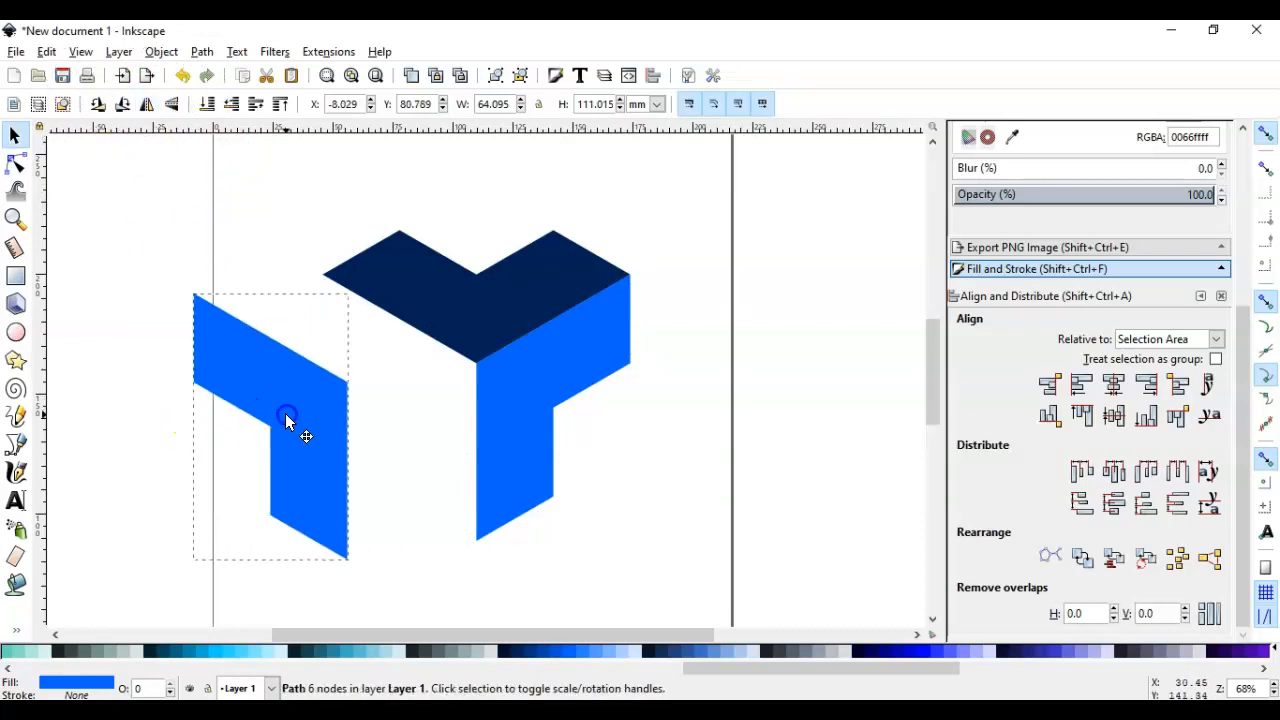
{"action": "left_click", "coordinate": [603, 660]}
{"action": "left_click_drag", "start_coordinate": [371, 489], "coordinate": [451, 446]}
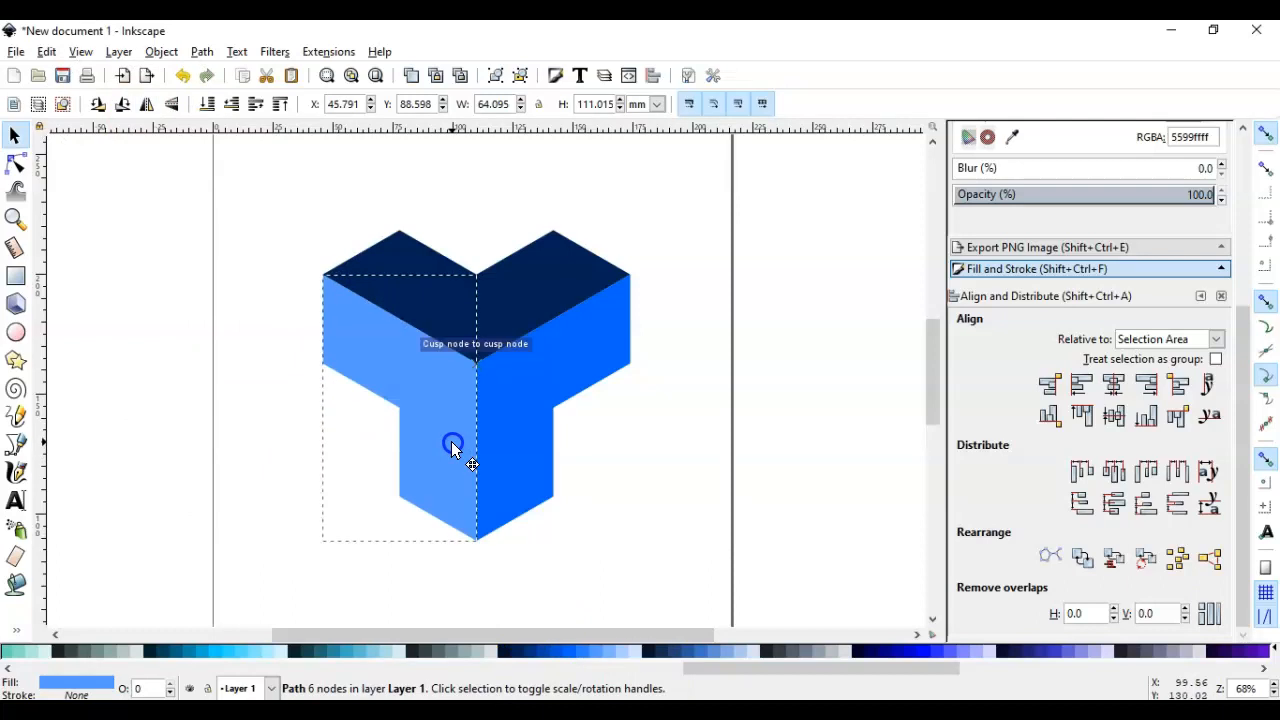
{"action": "left_click", "coordinate": [601, 447]}
Select all three faces of the isometric block and group them into one object
{"action": "scroll", "coordinate": [613, 450], "scroll_direction": "down", "scroll_amount": 1, "text": "ctrl"}
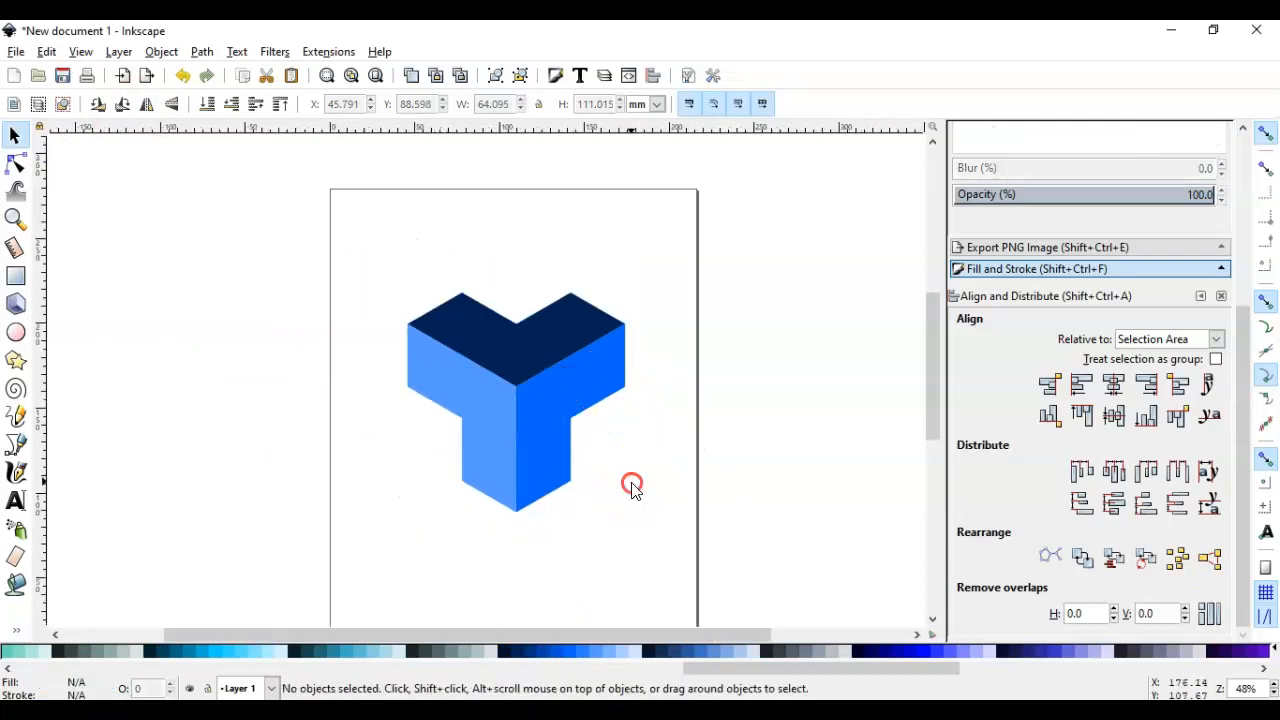
{"action": "left_click_drag", "start_coordinate": [632, 487], "coordinate": [560, 442]}
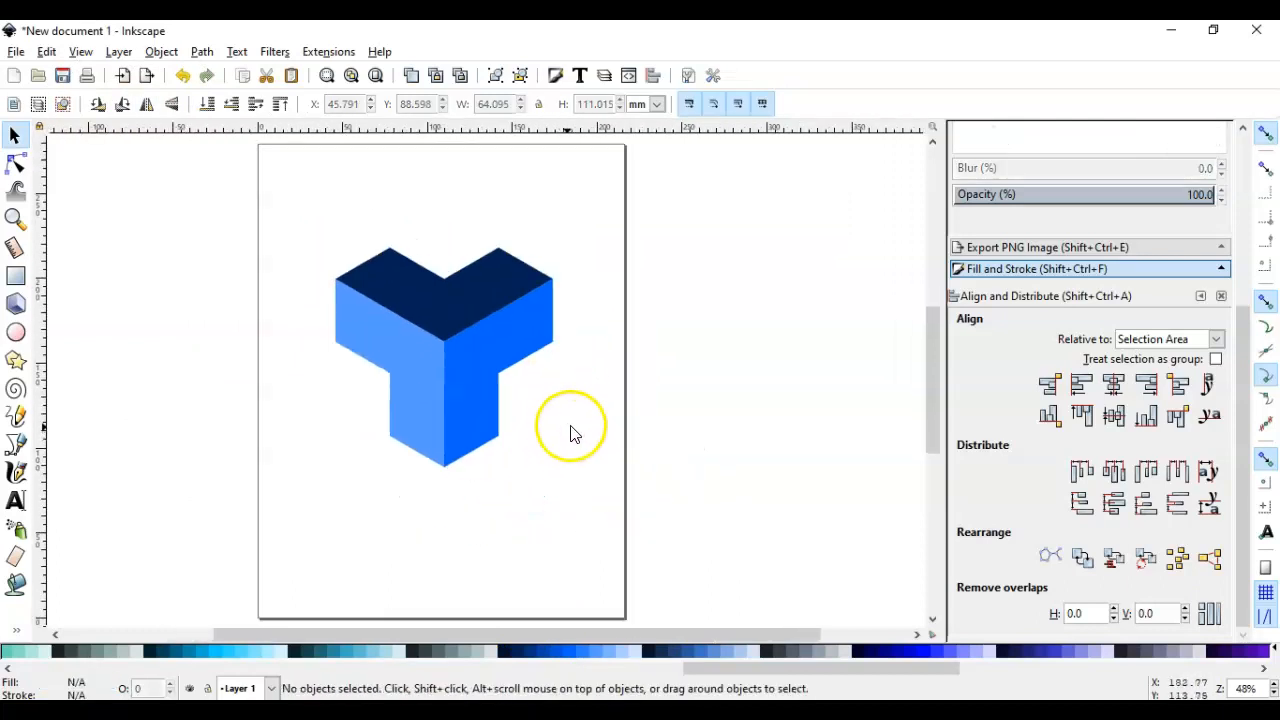
{"action": "mouse_move", "coordinate": [277, 194]}
{"action": "left_mouse_down"}
{"action": "mouse_move", "coordinate": [380, 286]}
{"action": "mouse_move", "coordinate": [600, 535]}
{"action": "left_mouse_up"}
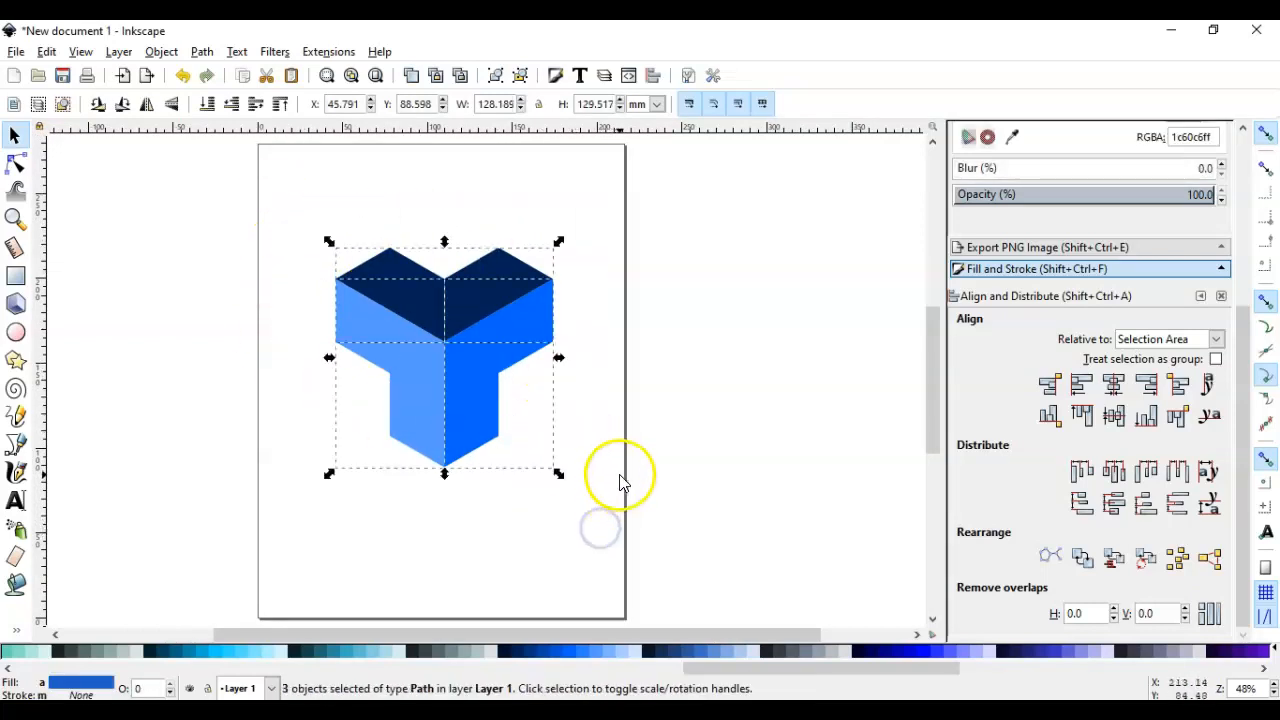
{"action": "left_click_drag", "start_coordinate": [292, 200], "coordinate": [601, 525]}
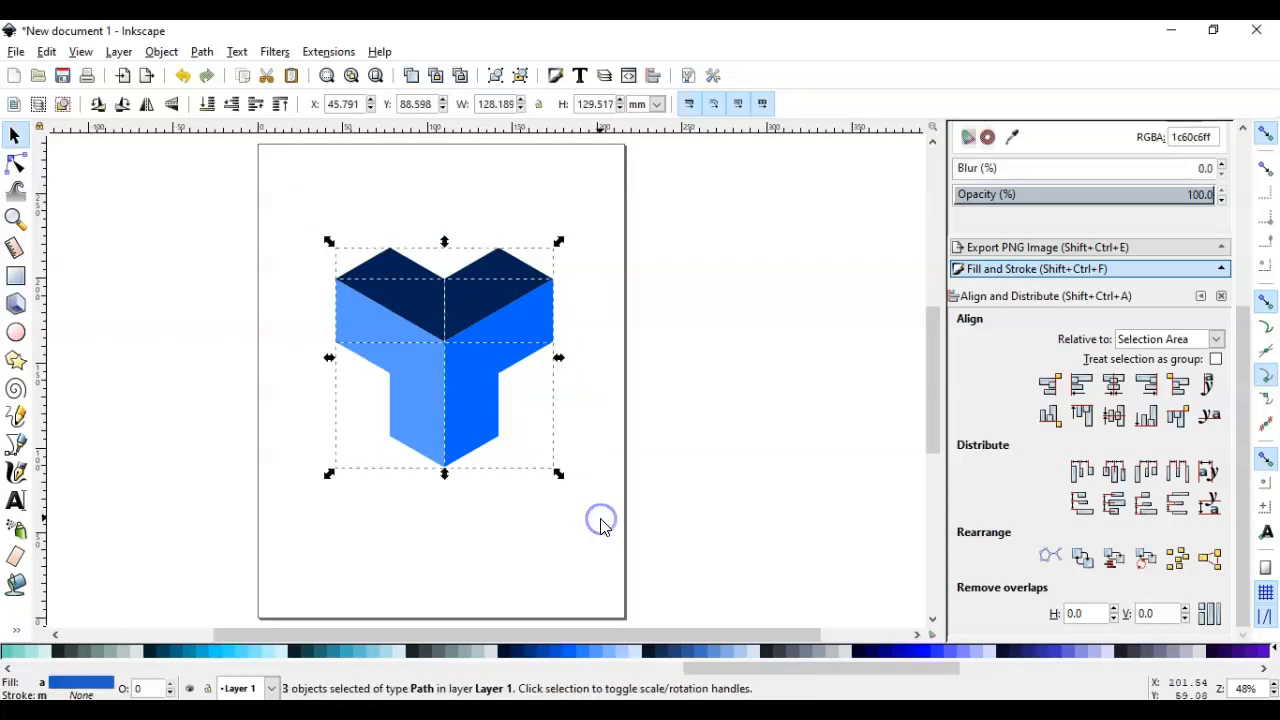
{"action": "right_click", "coordinate": [447, 383]}
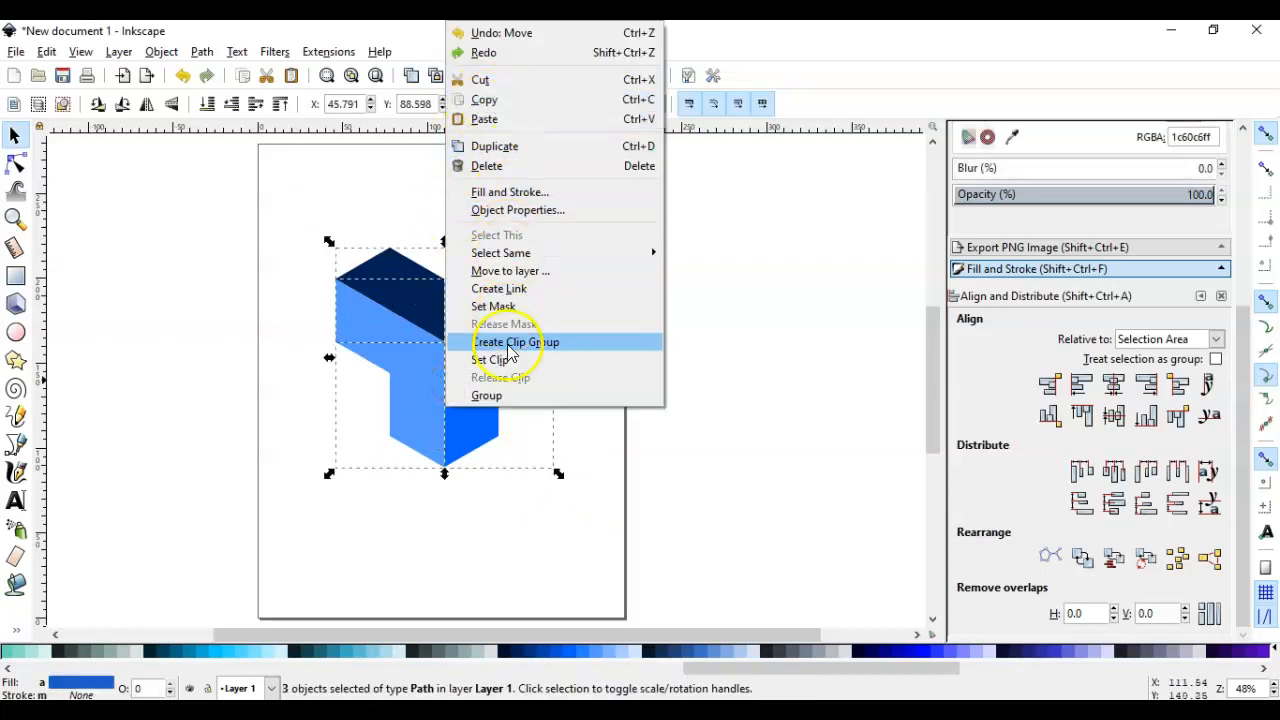
{"action": "left_click", "coordinate": [508, 396]}
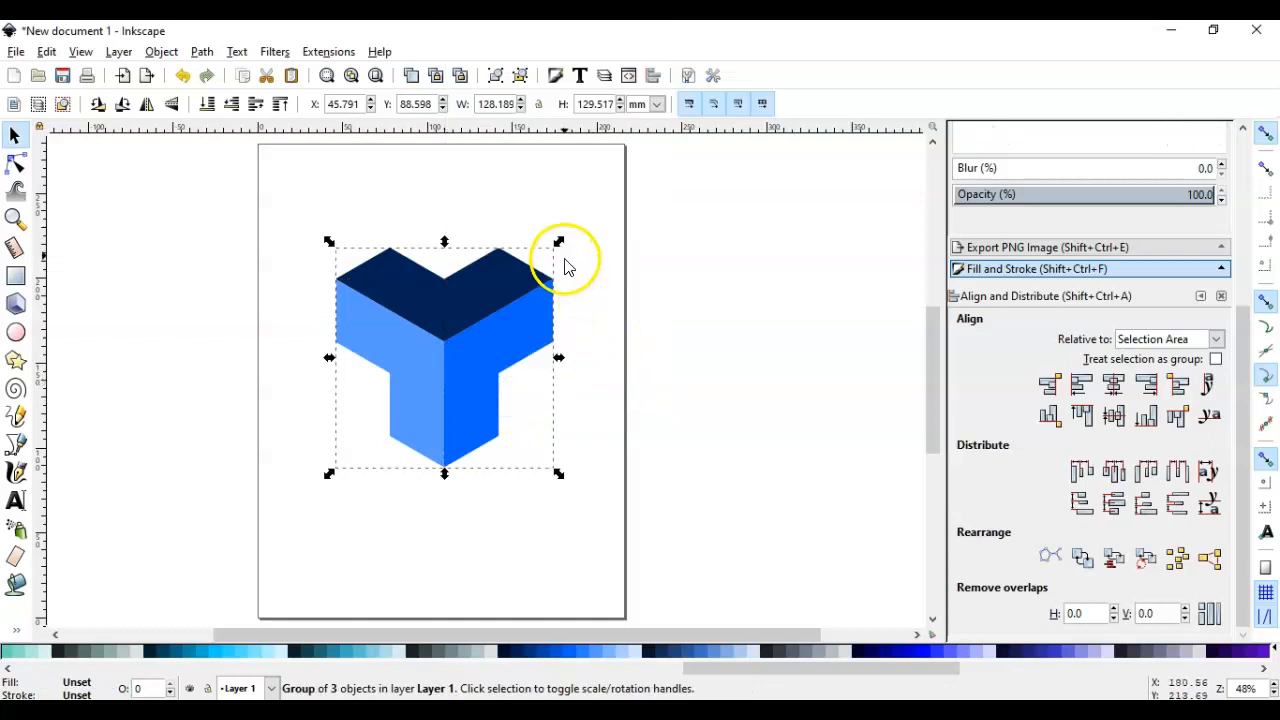
Move the grouped block to the page's upper-left area and scale it down proportionally to about 89 mm wide
{"action": "left_click_drag", "start_coordinate": [525, 340], "coordinate": [447, 241]}
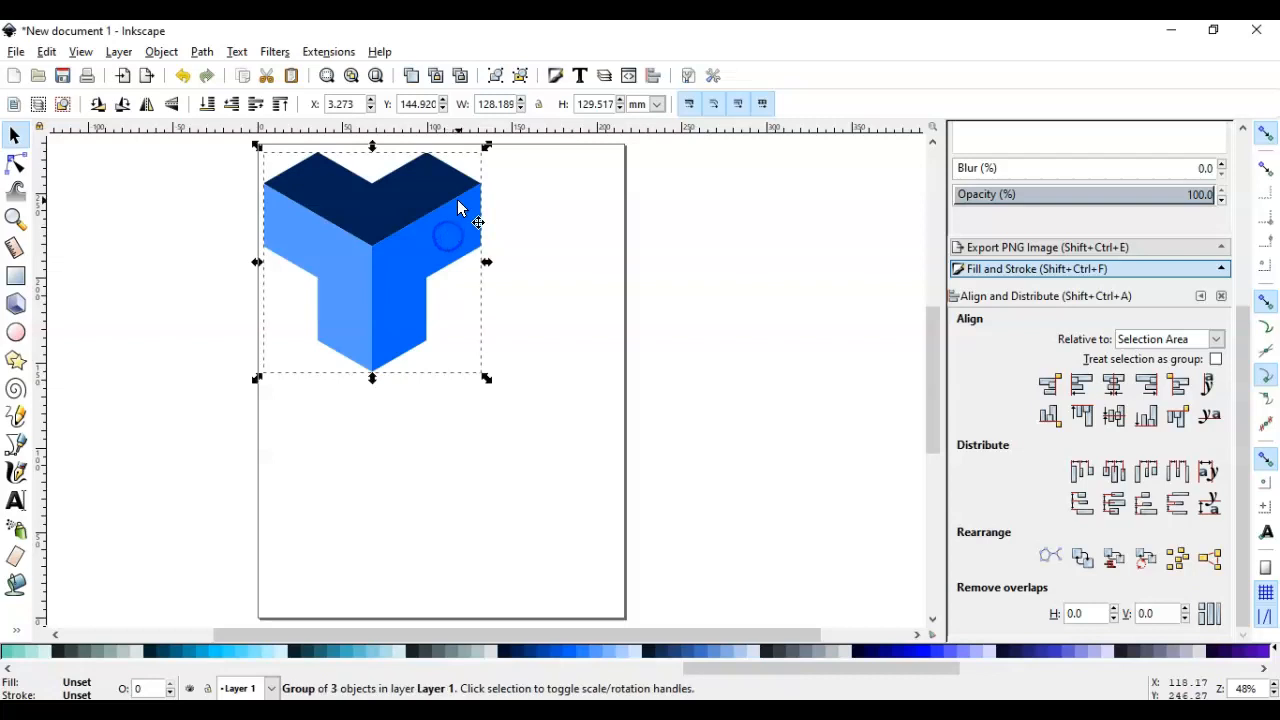
{"action": "key", "text": "ctrl"}
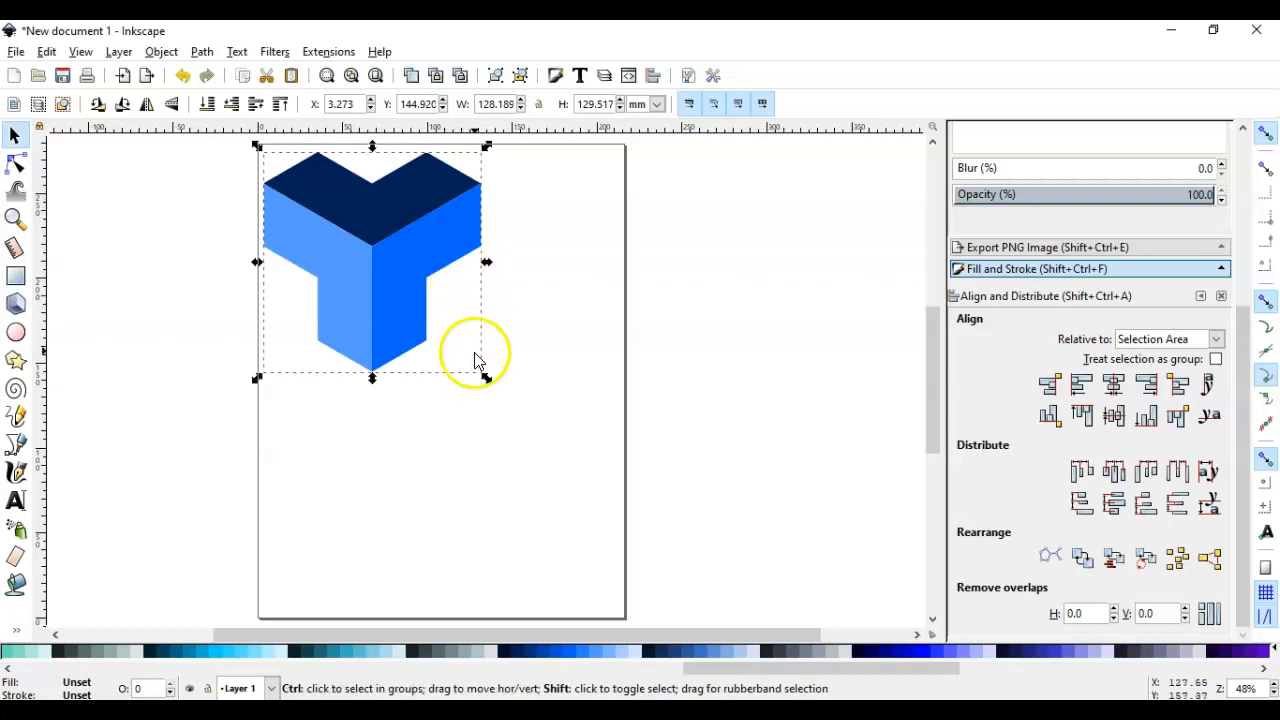
{"action": "left_click_drag", "start_coordinate": [488, 383], "coordinate": [459, 352]}
Duplicate the block repeatedly and snap the copies together corner to corner into an interlocking cluster of seven blocks
{"action": "left_click_drag", "start_coordinate": [398, 285], "coordinate": [602, 253]}
{"action": "left_click", "coordinate": [490, 255]}
{"action": "left_click", "coordinate": [458, 256]}
{"action": "left_click", "coordinate": [375, 250]}
{"action": "key", "text": "ctrl+d"}
{"action": "key", "text": "ctrl+d"}
{"action": "key", "text": "ctrl+d"}
{"action": "key", "text": "ctrl+d"}
{"action": "left_click_drag", "start_coordinate": [588, 302], "coordinate": [490, 230]}
{"action": "left_click", "coordinate": [696, 240]}
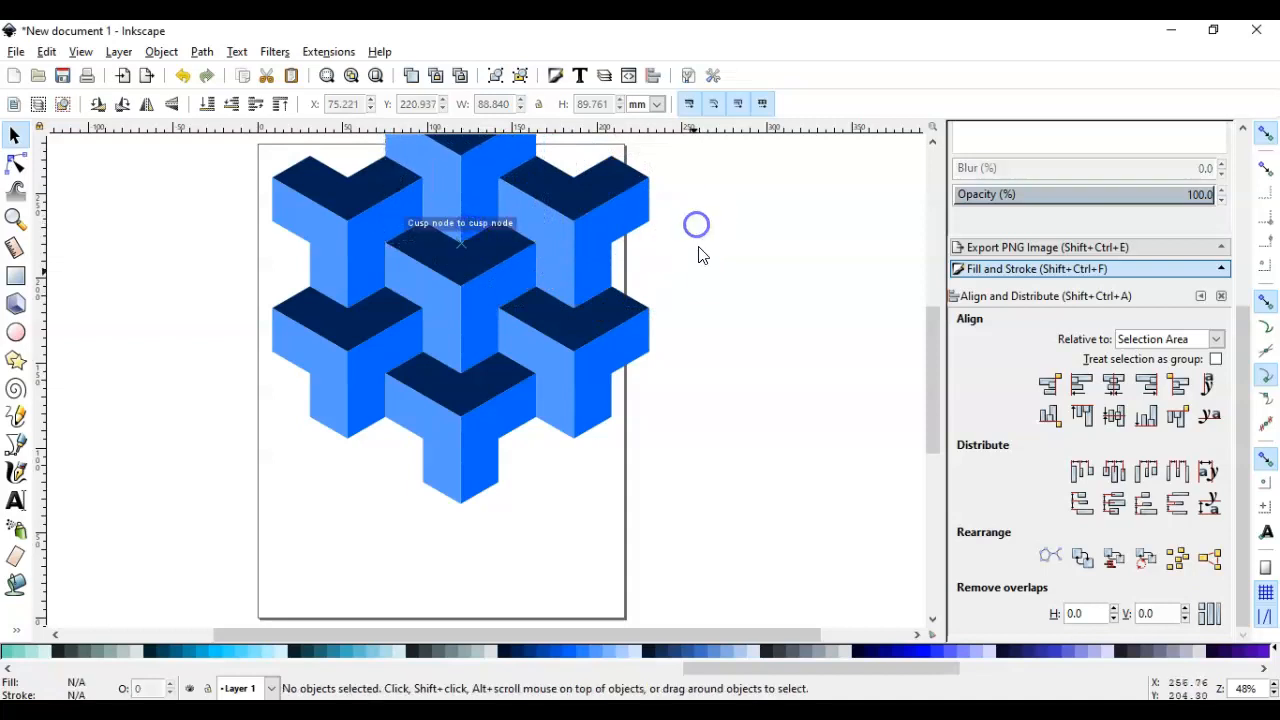
Select all seven blocks, scale them proportionally to about 184 mm wide and position them within the page
{"action": "scroll", "coordinate": [690, 354], "scroll_direction": "up", "scroll_amount": 2}
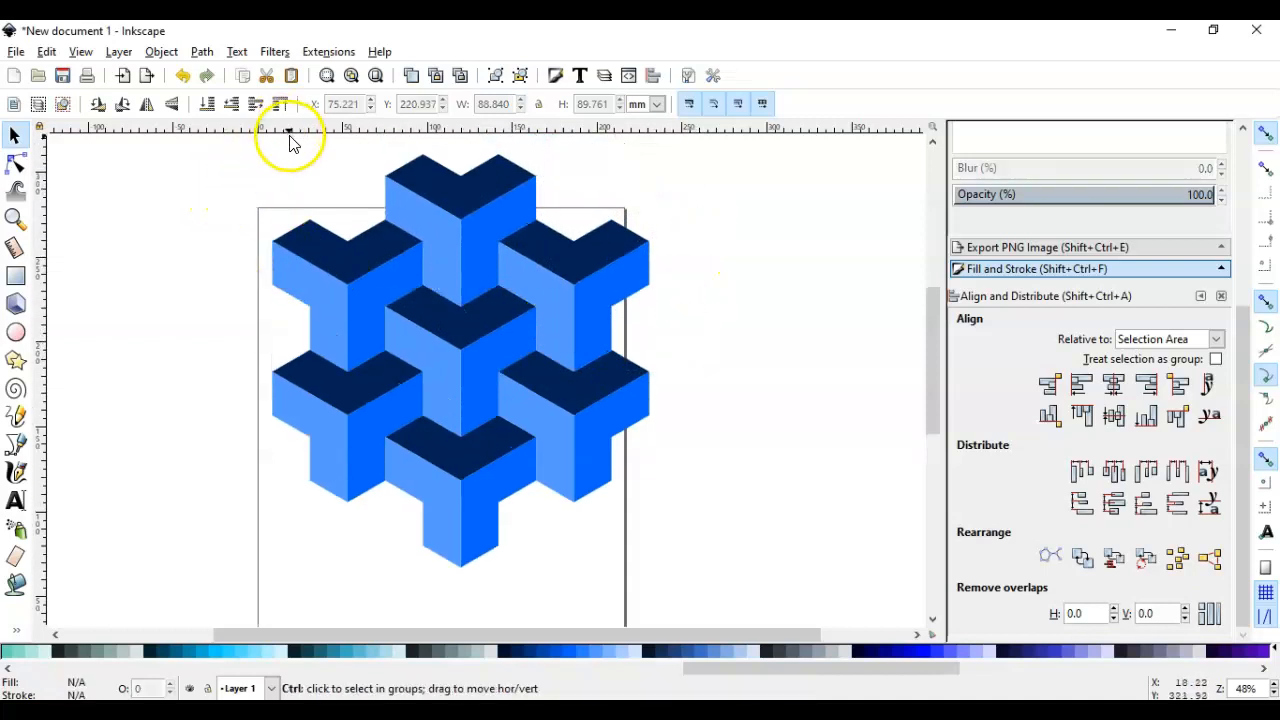
{"action": "key", "text": "ctrl+a"}
{"action": "left_click_drag", "start_coordinate": [441, 260], "coordinate": [445, 298]}
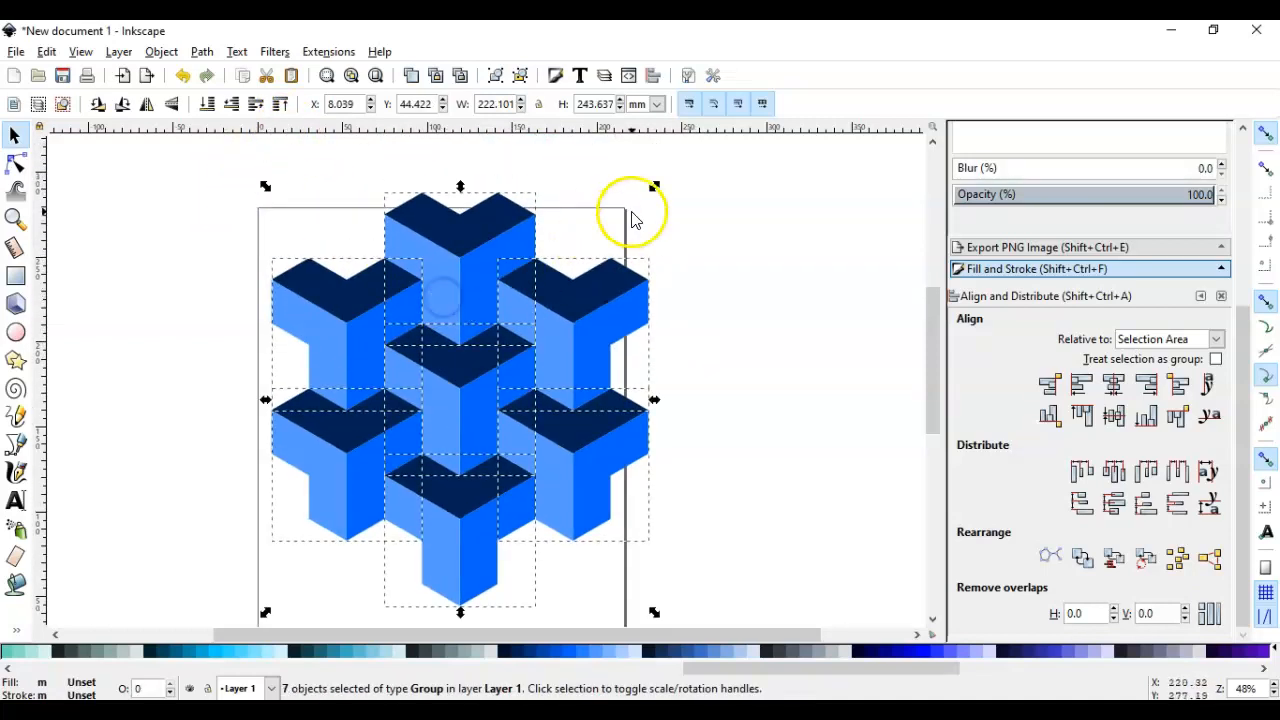
{"action": "left_click_drag", "start_coordinate": [660, 190], "coordinate": [634, 220]}
{"action": "left_click_drag", "start_coordinate": [560, 323], "coordinate": [530, 305]}
{"action": "left_click", "coordinate": [378, 74]}
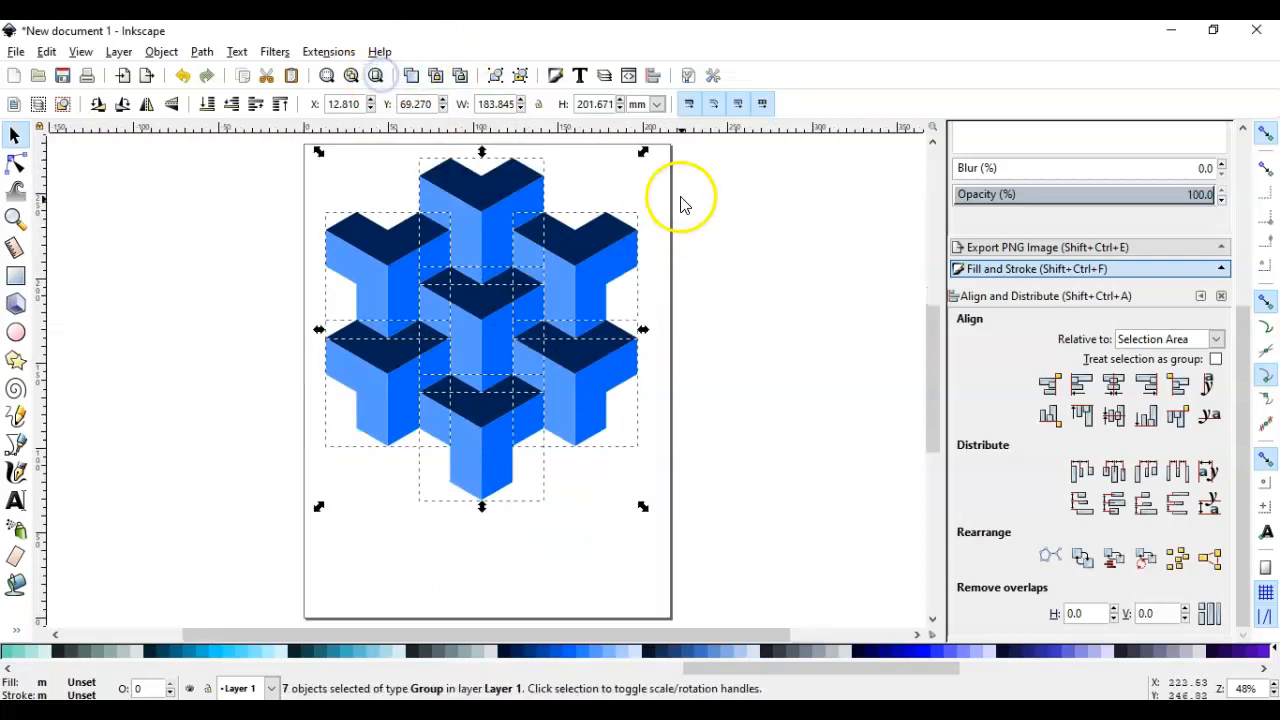
Shrink the seven blocks proportionally to about 85 mm wide, move them to the page's upper-left corner and group them
{"action": "left_click_drag", "start_coordinate": [643, 158], "coordinate": [608, 194]}
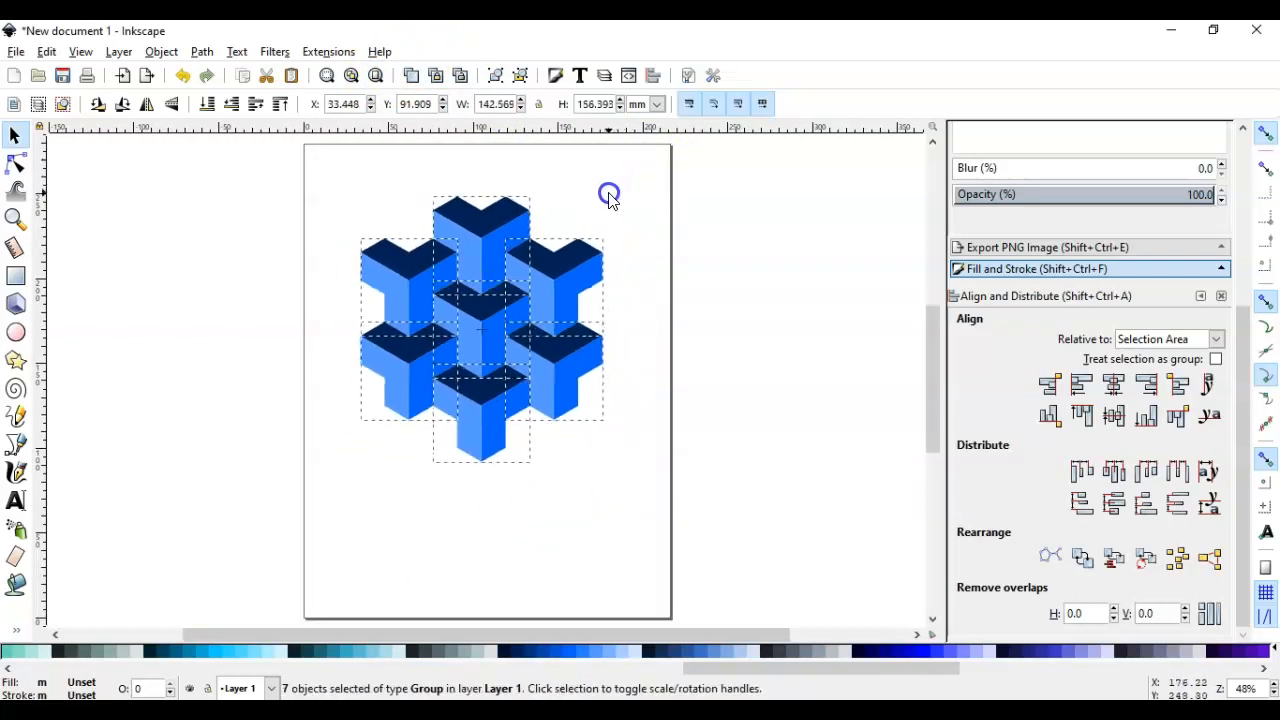
{"action": "left_click_drag", "start_coordinate": [569, 257], "coordinate": [537, 234]}
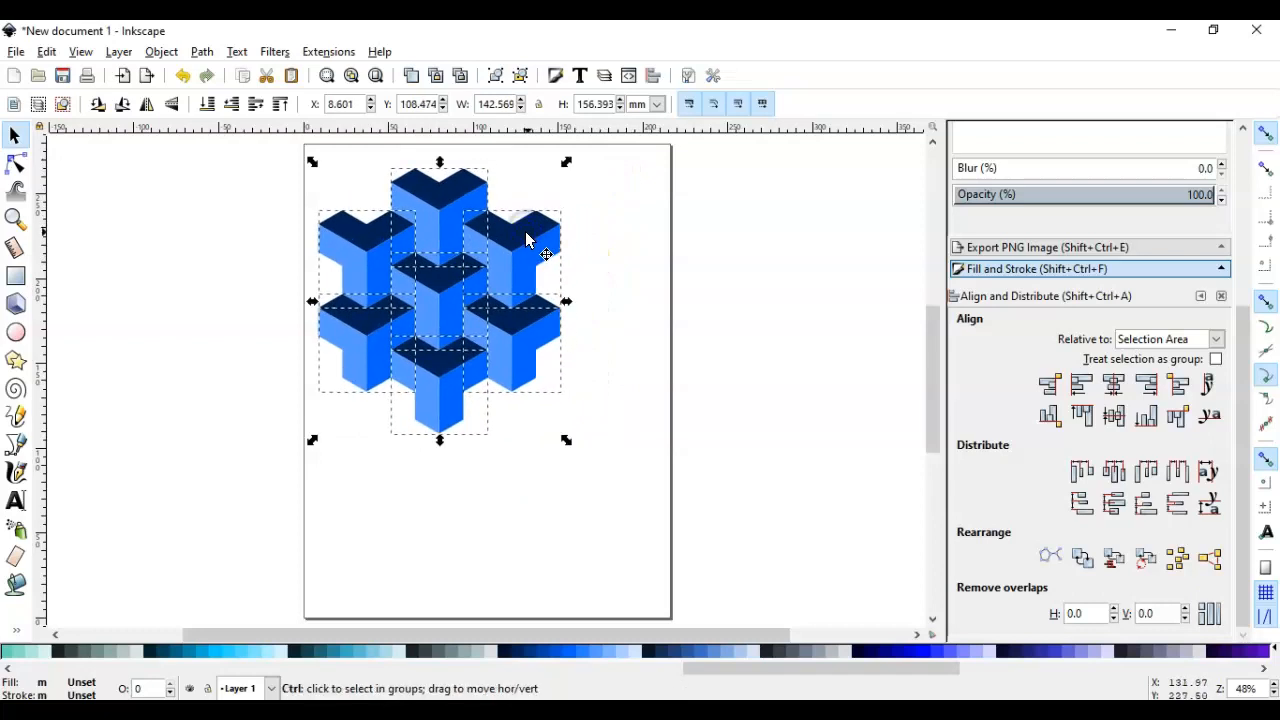
{"action": "left_click_drag", "start_coordinate": [566, 163], "coordinate": [558, 179]}
{"action": "left_click_drag", "start_coordinate": [513, 261], "coordinate": [492, 220]}
{"action": "left_click_drag", "start_coordinate": [527, 155], "coordinate": [500, 190]}
{"action": "left_click_drag", "start_coordinate": [491, 251], "coordinate": [432, 205]}
{"action": "right_click", "coordinate": [434, 207]}
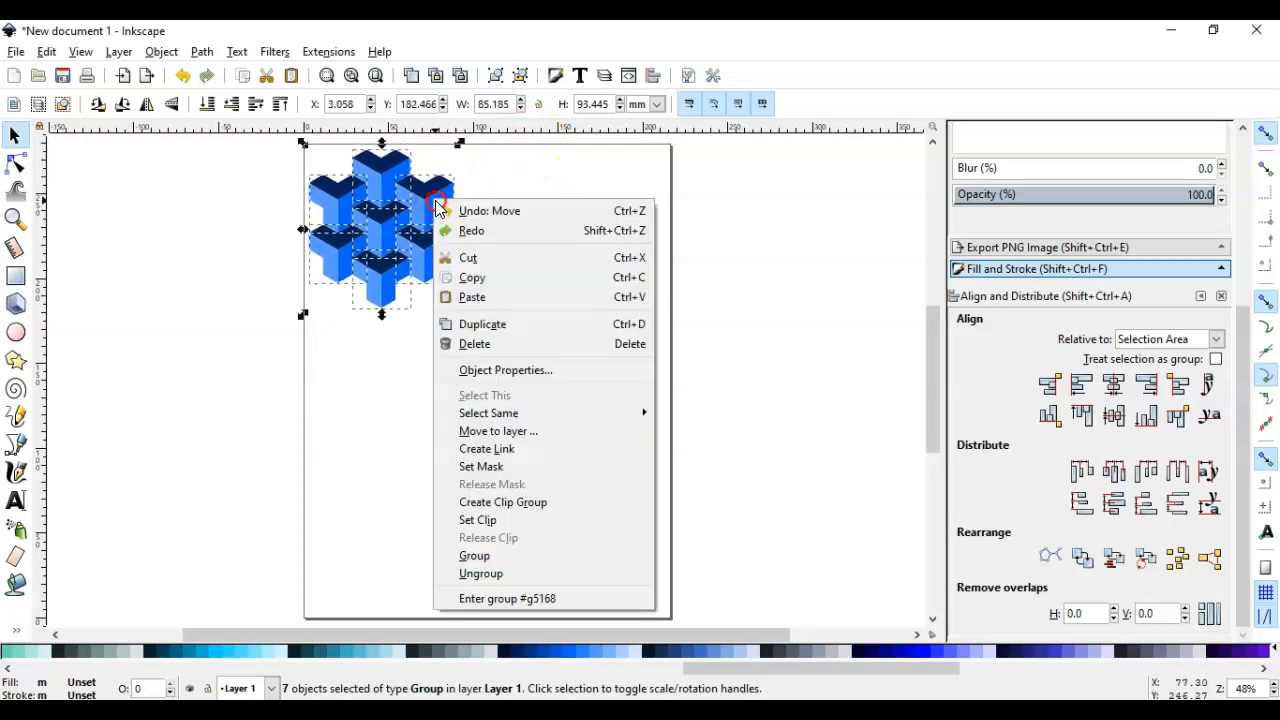
{"action": "left_click", "coordinate": [480, 556]}
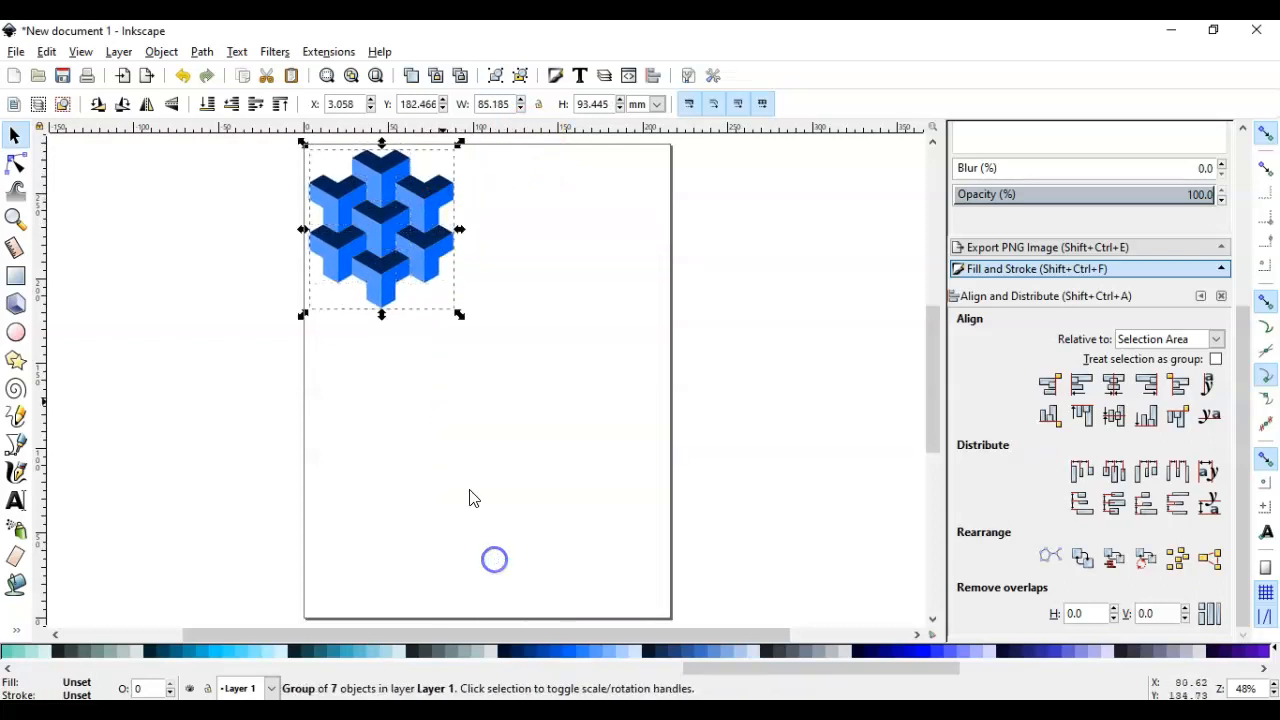
Duplicate the seven-block group and snap the copies edge to edge into a tessellation of six groups
{"action": "left_click_drag", "start_coordinate": [412, 238], "coordinate": [562, 268]}
{"action": "key", "text": "ctrl+d"}
{"action": "key", "text": "ctrl+d"}
{"action": "key", "text": "ctrl+d"}
{"action": "key", "text": "ctrl+d"}
{"action": "key", "text": "ctrl+d"}
{"action": "left_click", "coordinate": [757, 278]}
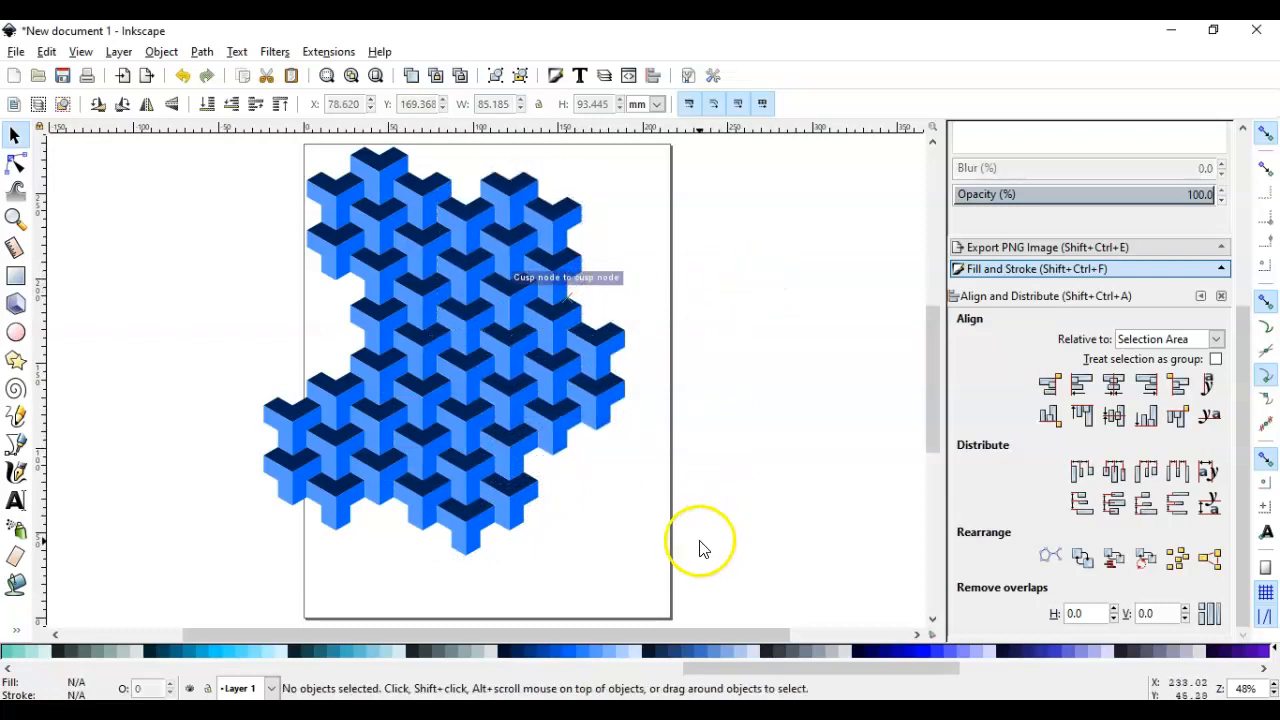
Select the whole tessellation, move it so it lies fully within the page and deselect it
{"action": "key", "text": "ctrl+a"}
{"action": "left_click_drag", "start_coordinate": [508, 423], "coordinate": [557, 439]}
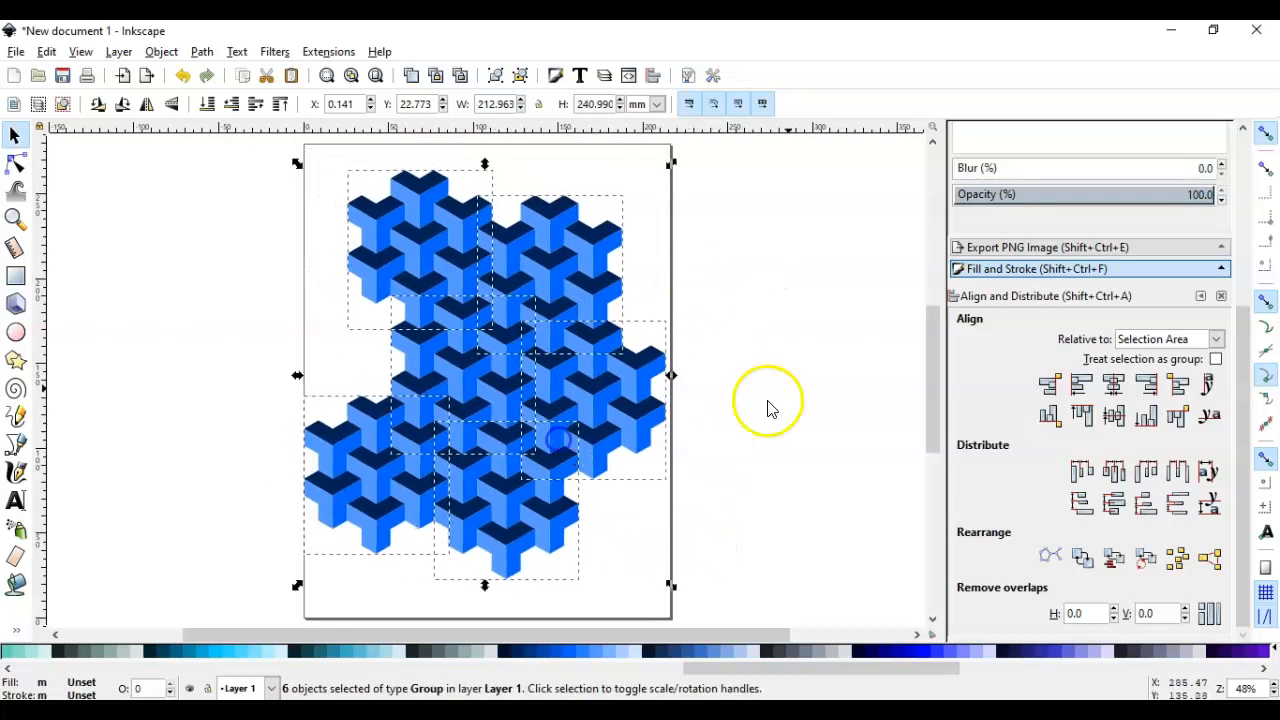
{"action": "left_click", "coordinate": [783, 390]}
Examine the file formats offered for saving the drawing as tessalation1, without saving it
{"action": "left_click", "coordinate": [63, 77]}
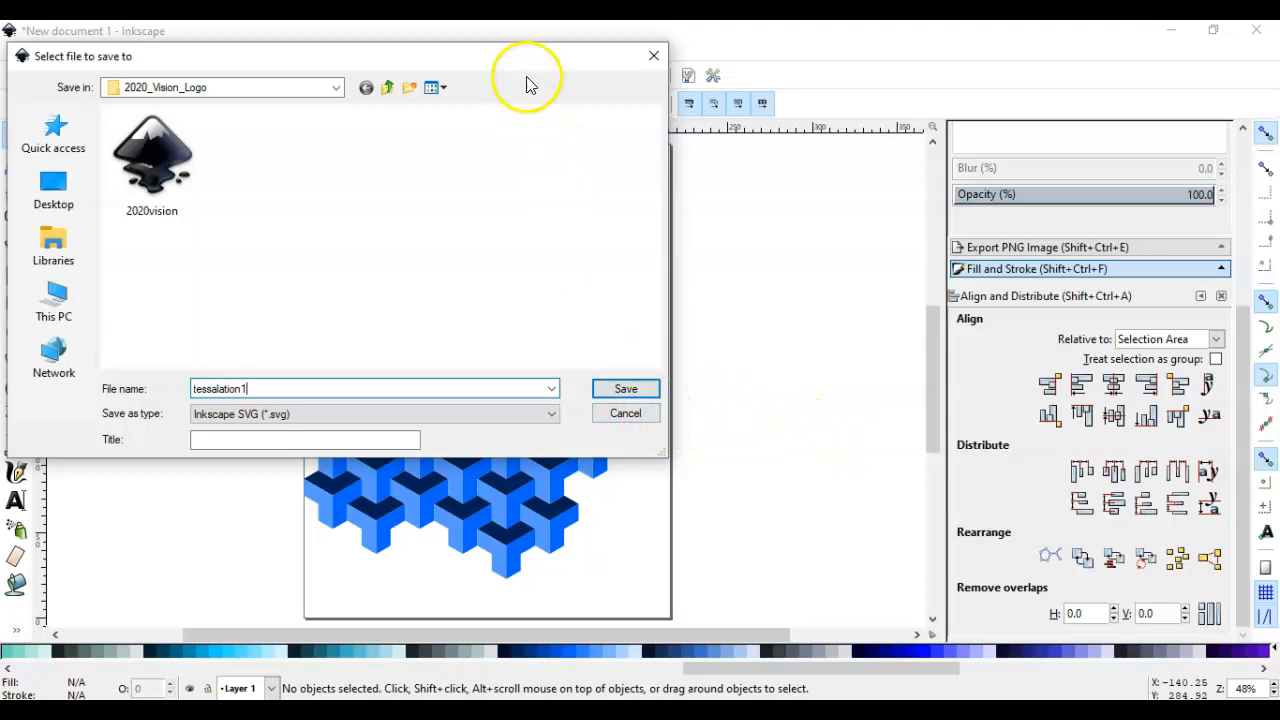
{"action": "left_click", "coordinate": [300, 413]}
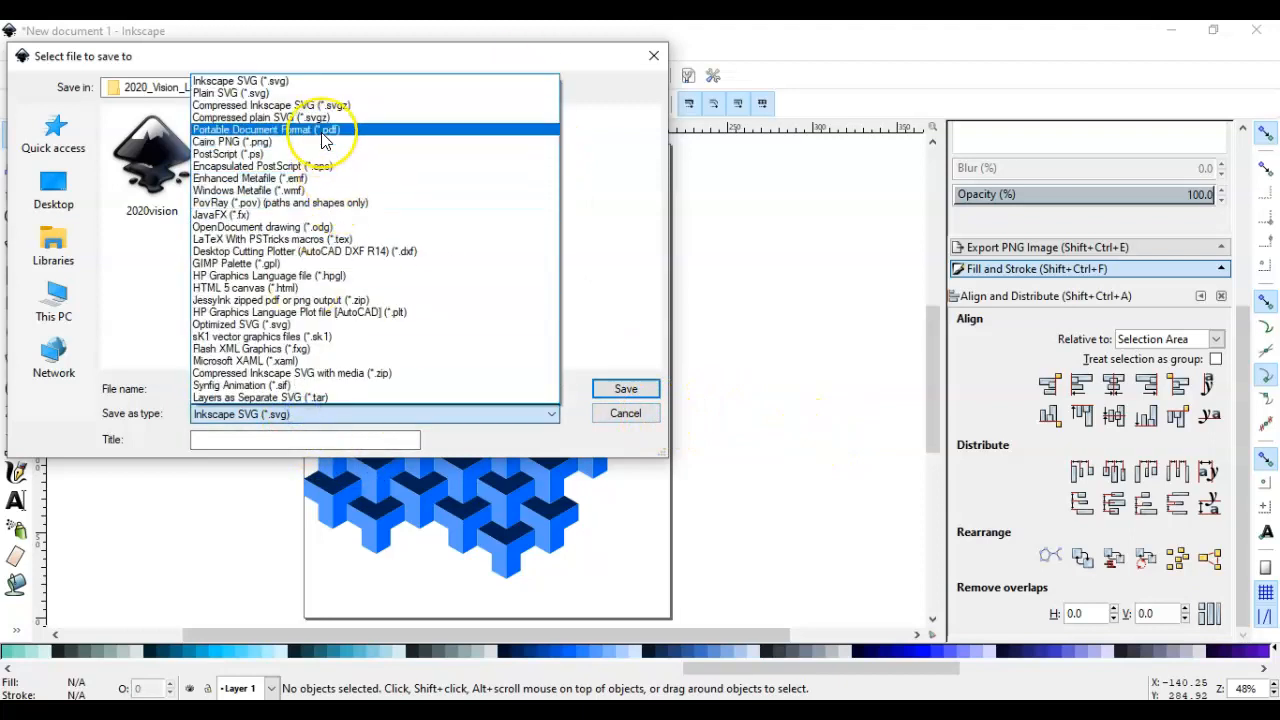
{"action": "left_click", "coordinate": [600, 180]}
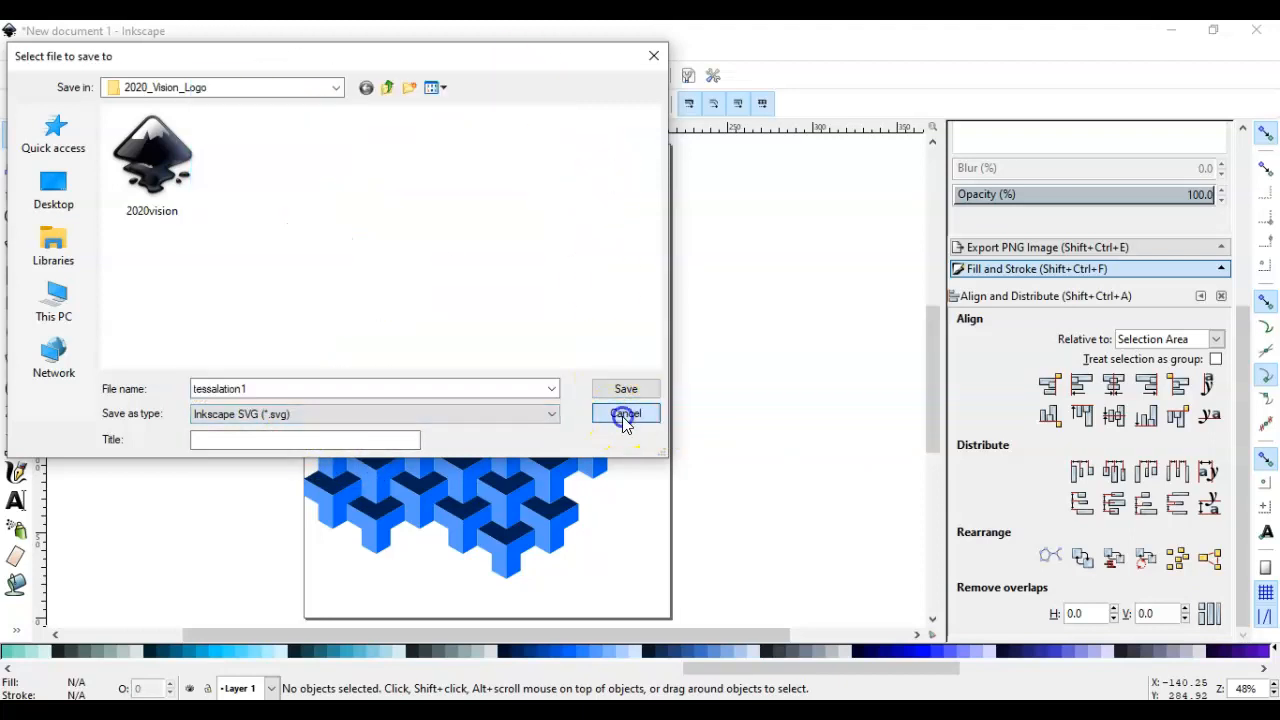